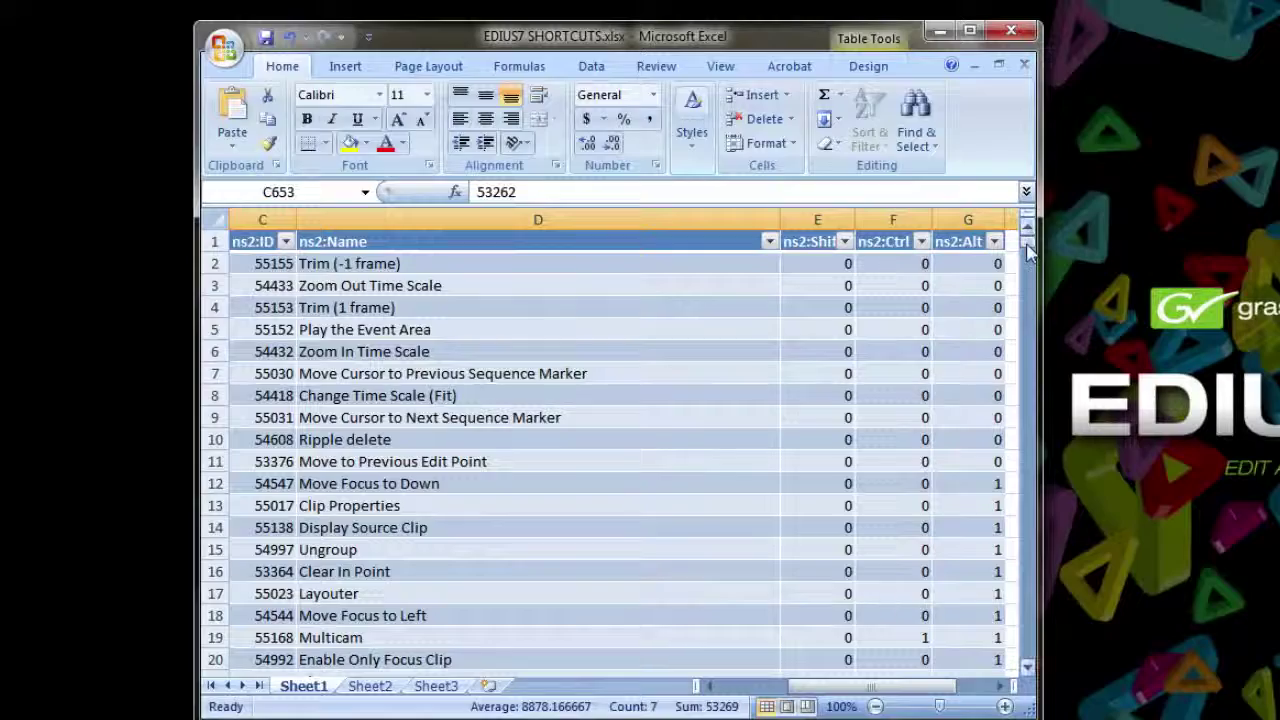
- Look through the list of EDIUS 7 shortcuts in the spreadsheet
drag(1030, 250, 1032, 662)
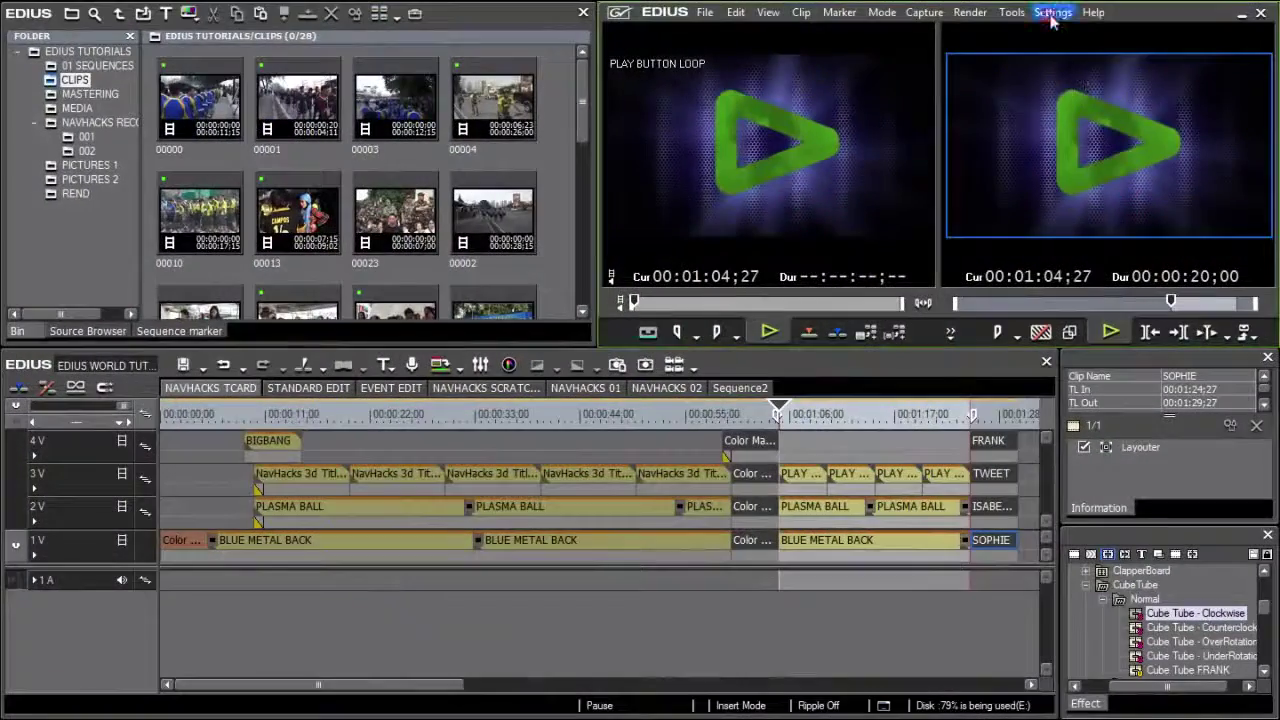
- View the key assignment map for the Add Audio to Batch Capture List operation in EDIUS's user settings, closing without changes
click(1053, 12)
click(1088, 59)
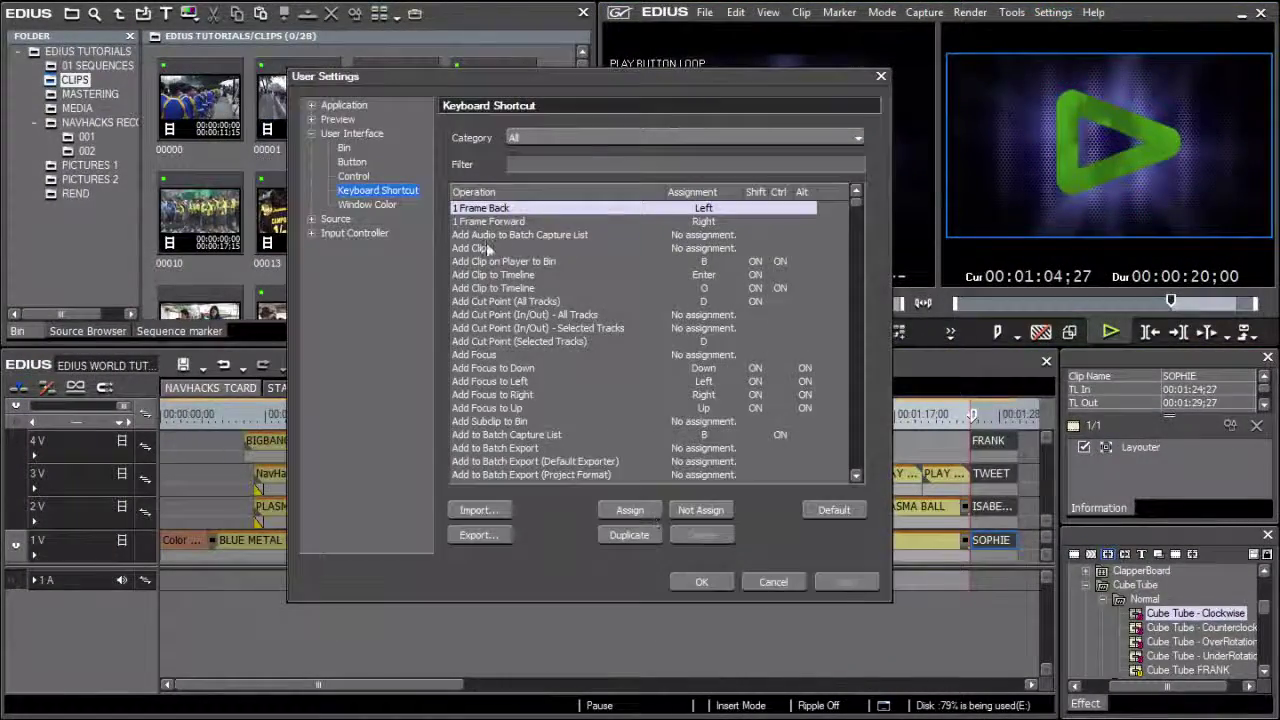
click(484, 237)
click(630, 510)
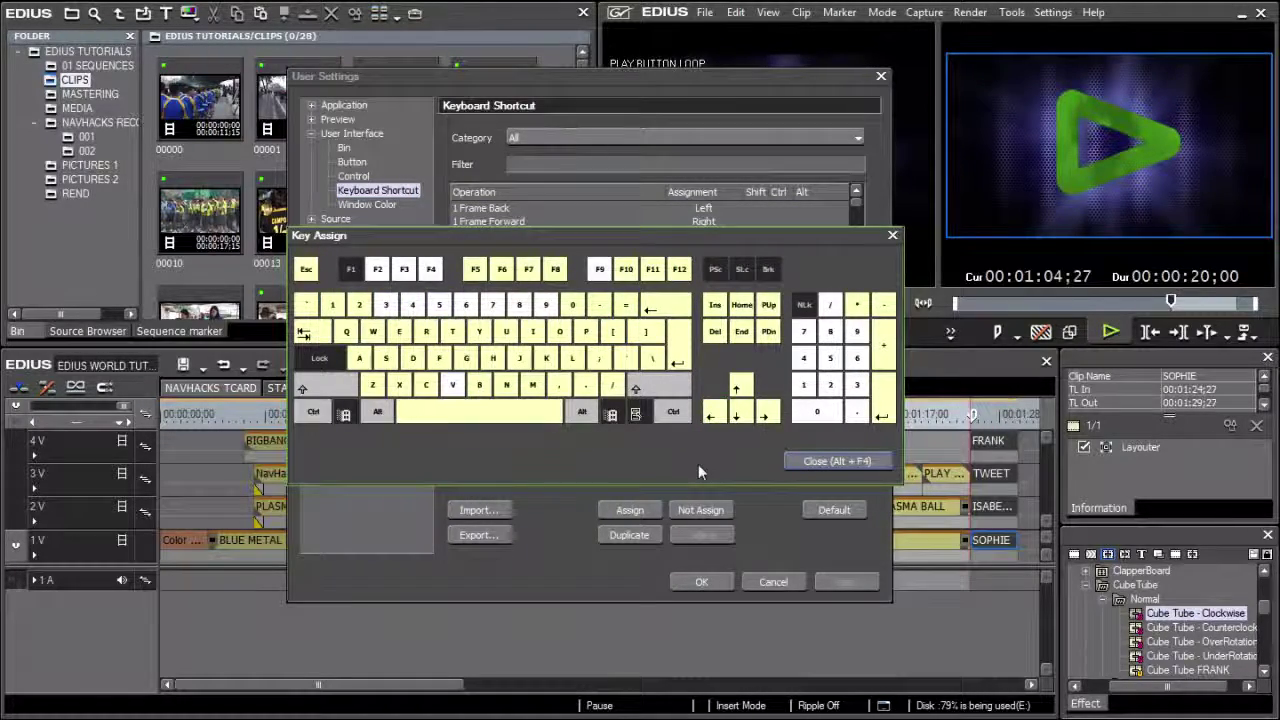
key(Escape)
click(773, 582)
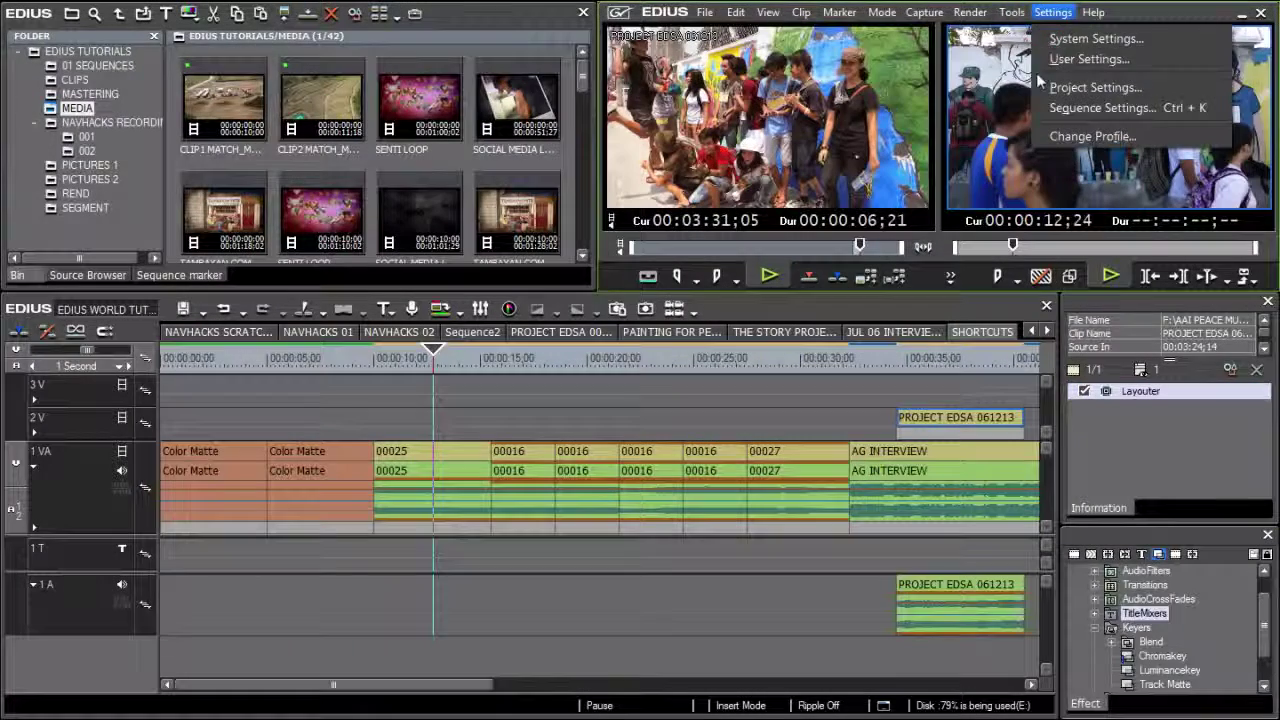
- Open the Keyboard Shortcut page under User Interface in the user settings
click(962, 102)
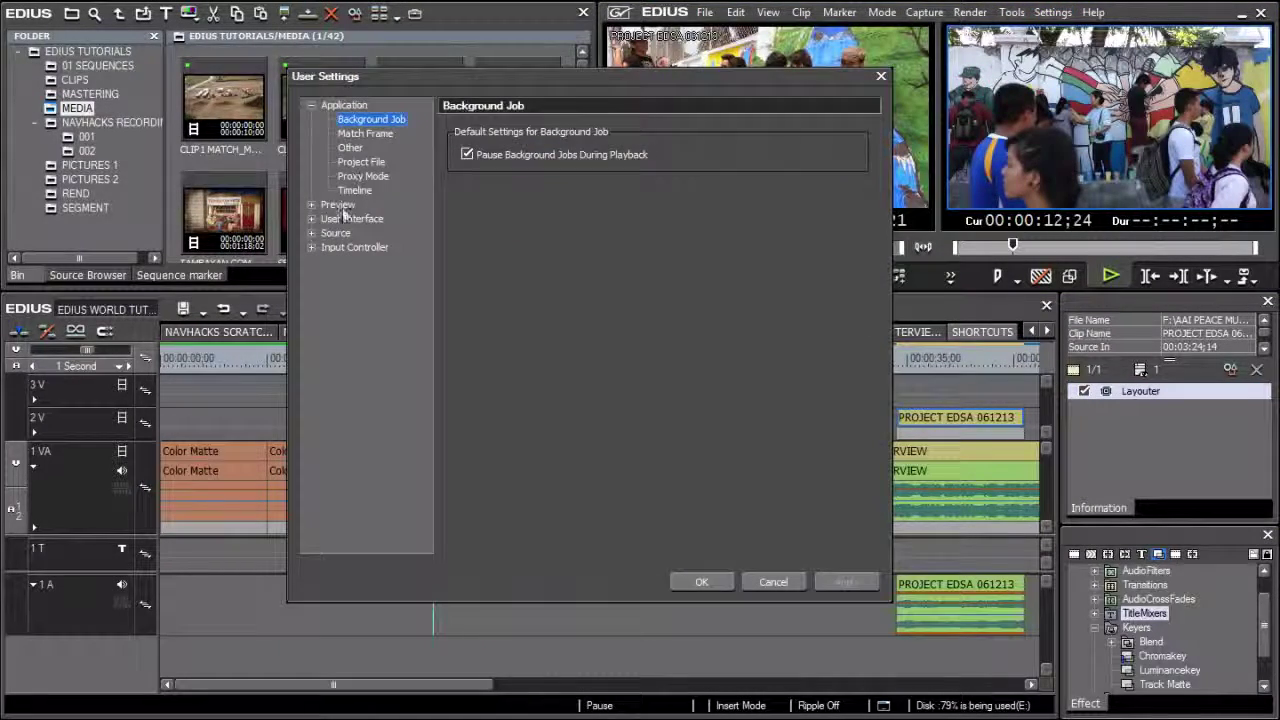
click(352, 219)
click(311, 218)
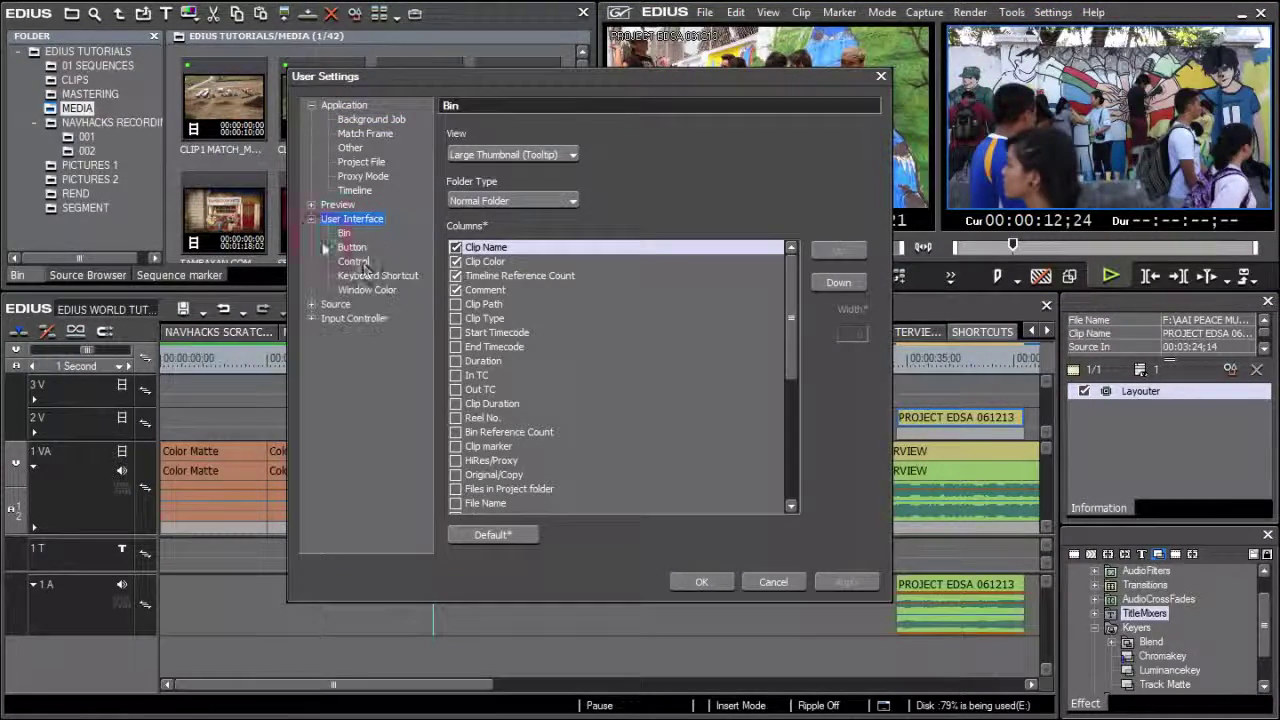
click(372, 276)
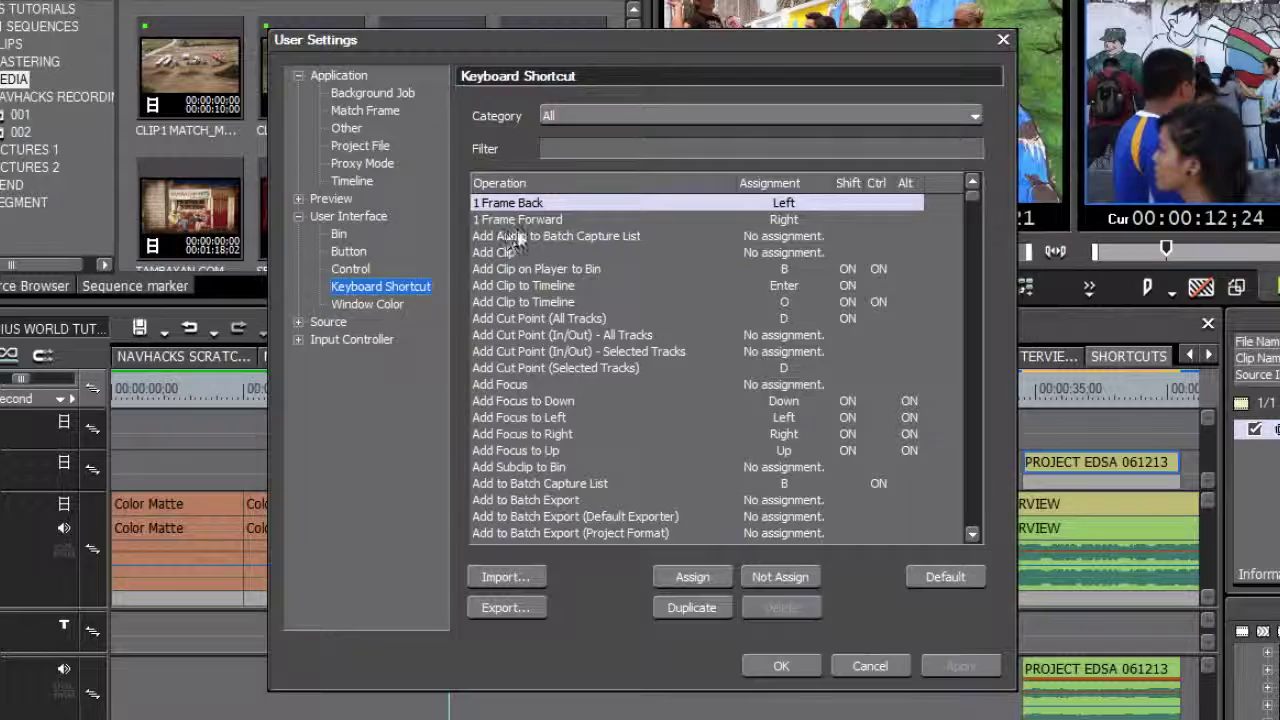
- View the shortcut operations in the Edit and Timeline categories, and return the list to All
click(660, 118)
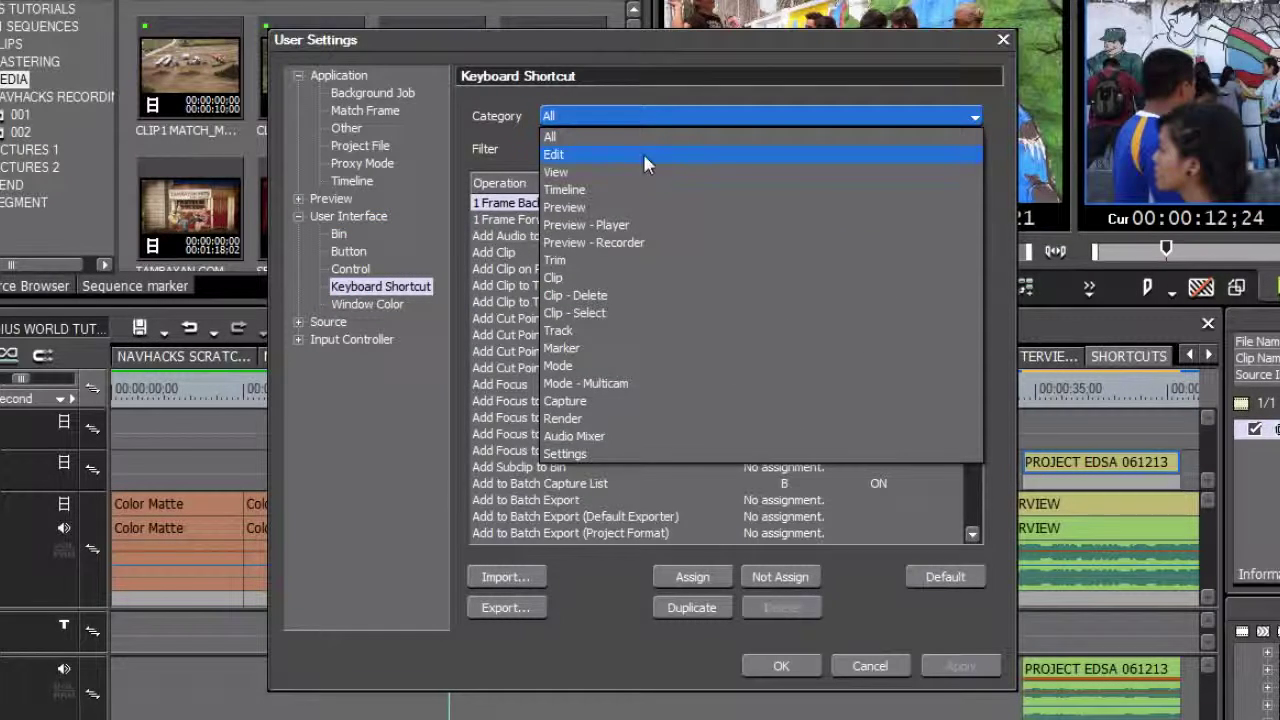
click(644, 156)
click(651, 120)
click(628, 188)
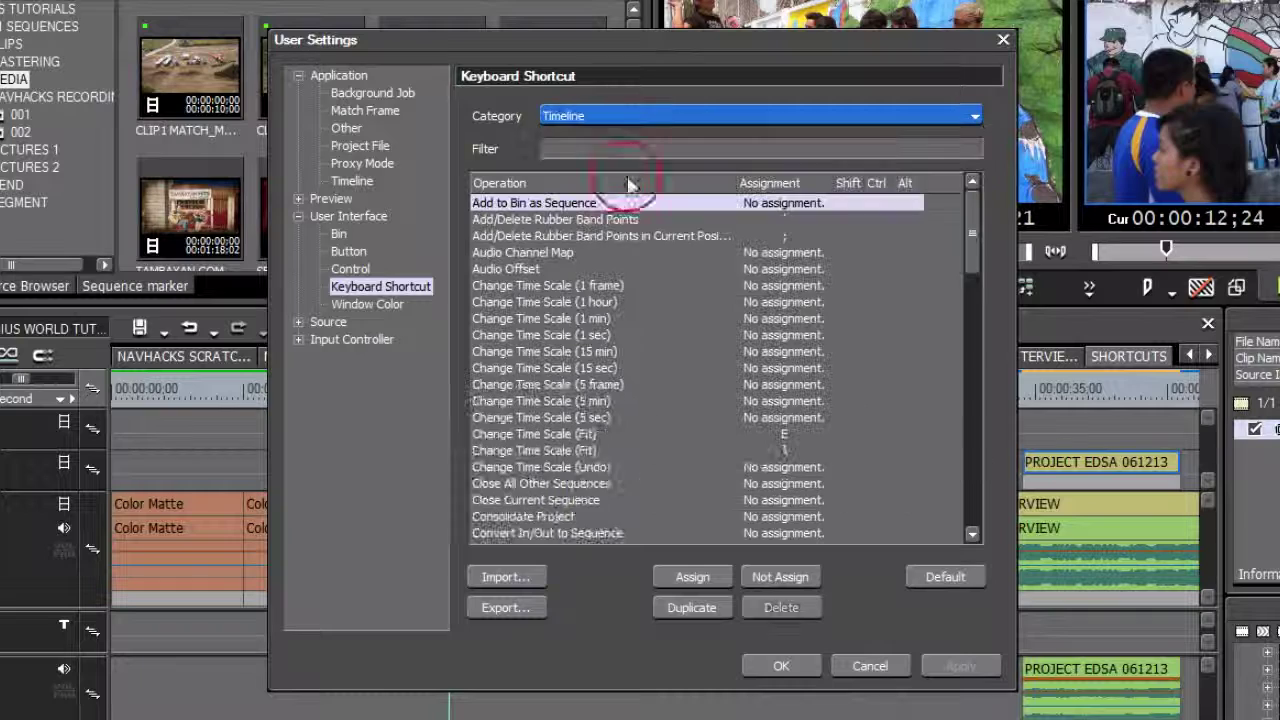
click(630, 118)
click(628, 138)
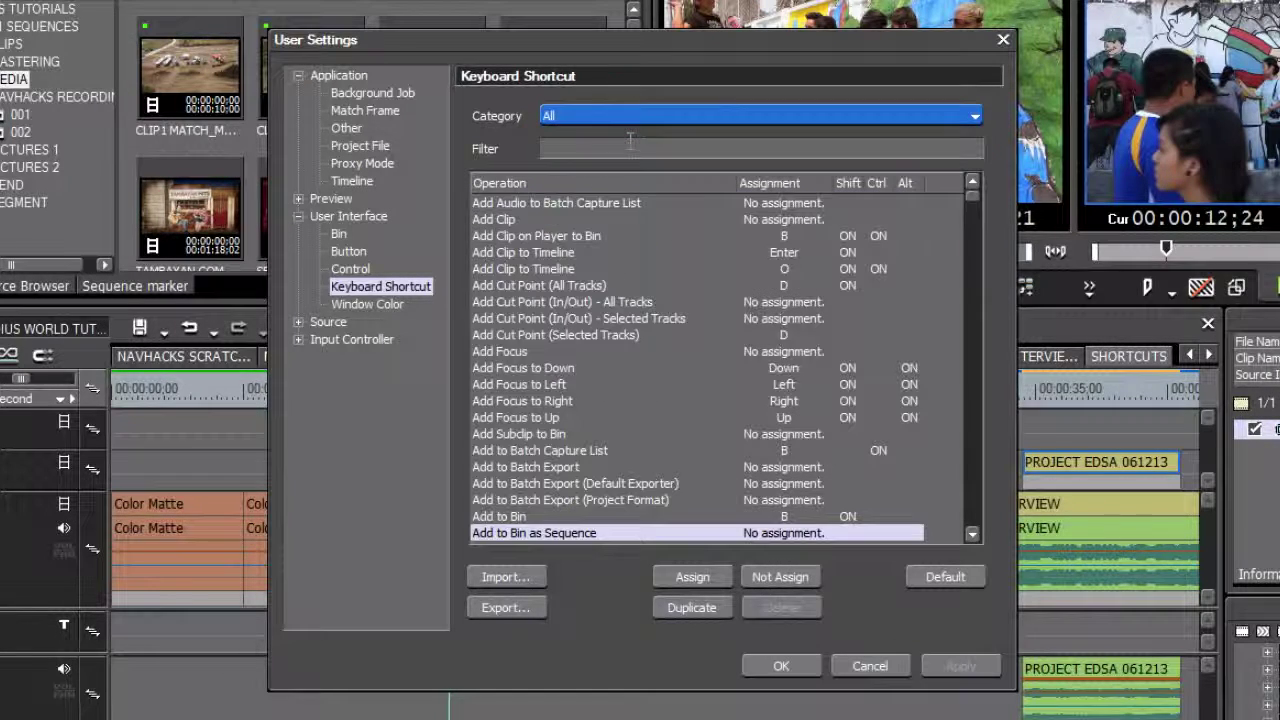
- Filter the shortcut operations by "ed" and look through the list
click(617, 152)
text(ed)
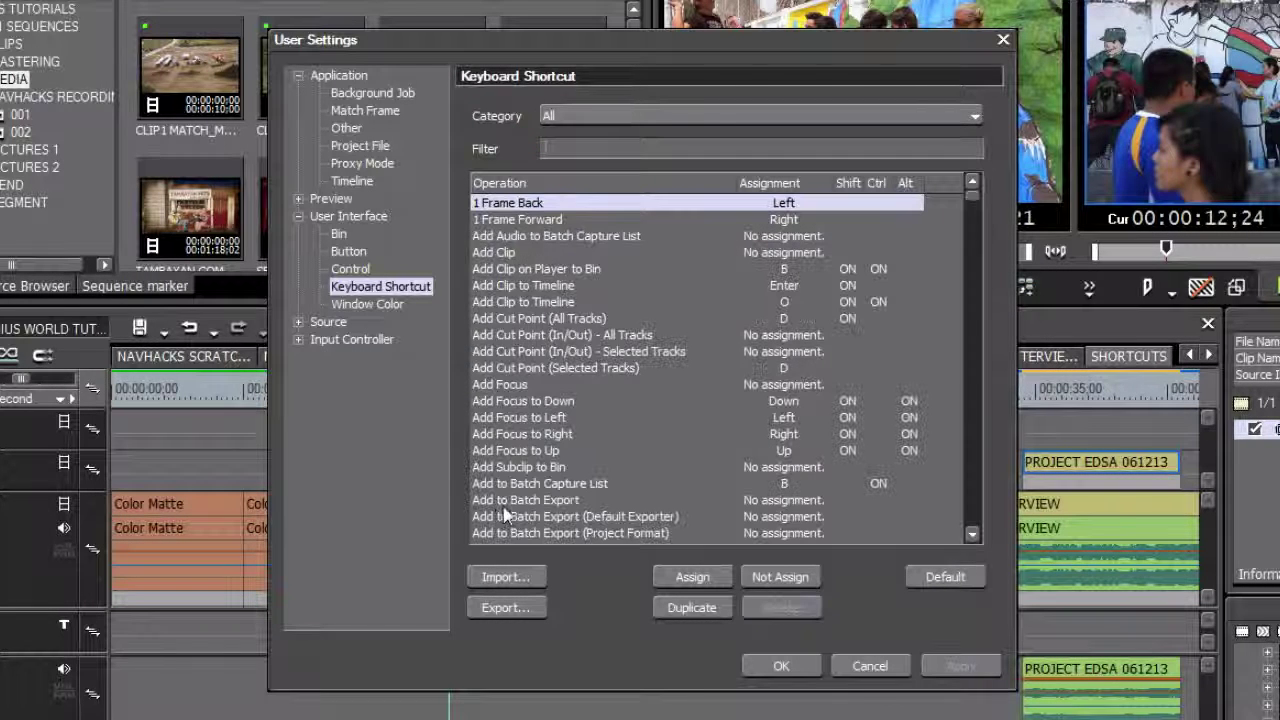
drag(962, 195, 570, 520)
- Look at the file dialogs for importing and exporting keyboard shortcuts, cancelling both
click(505, 580)
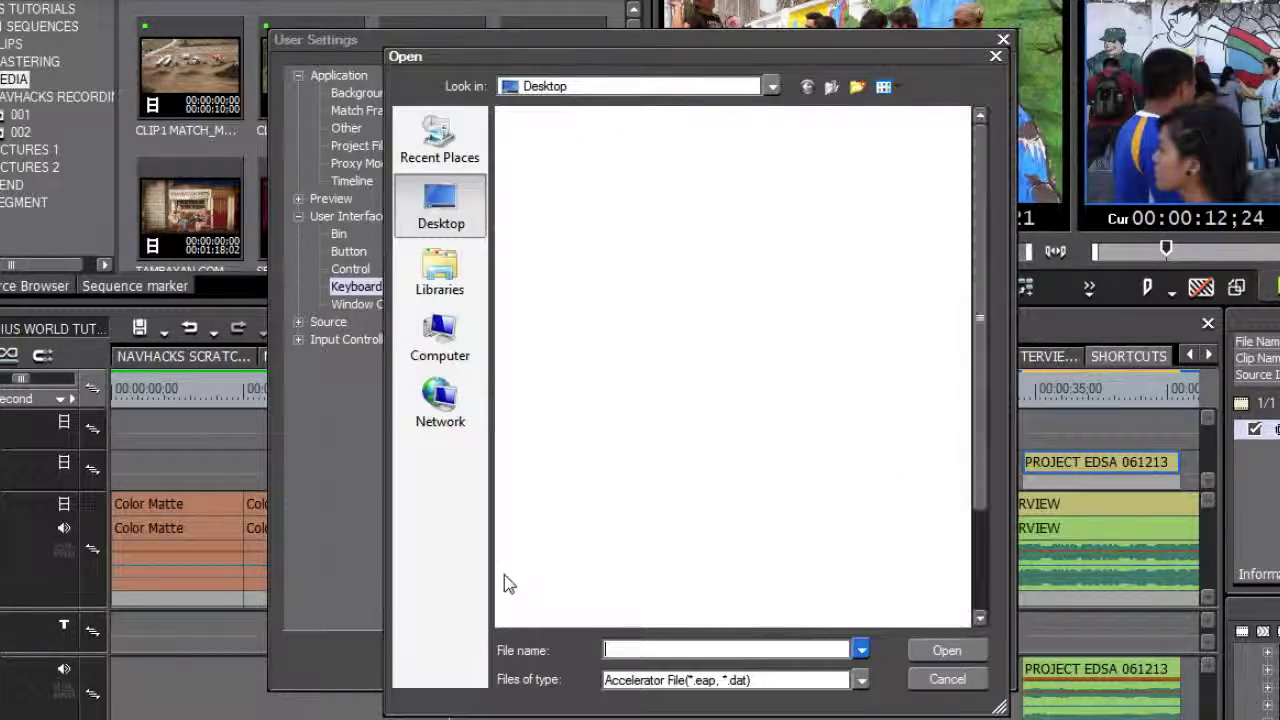
click(942, 676)
click(528, 612)
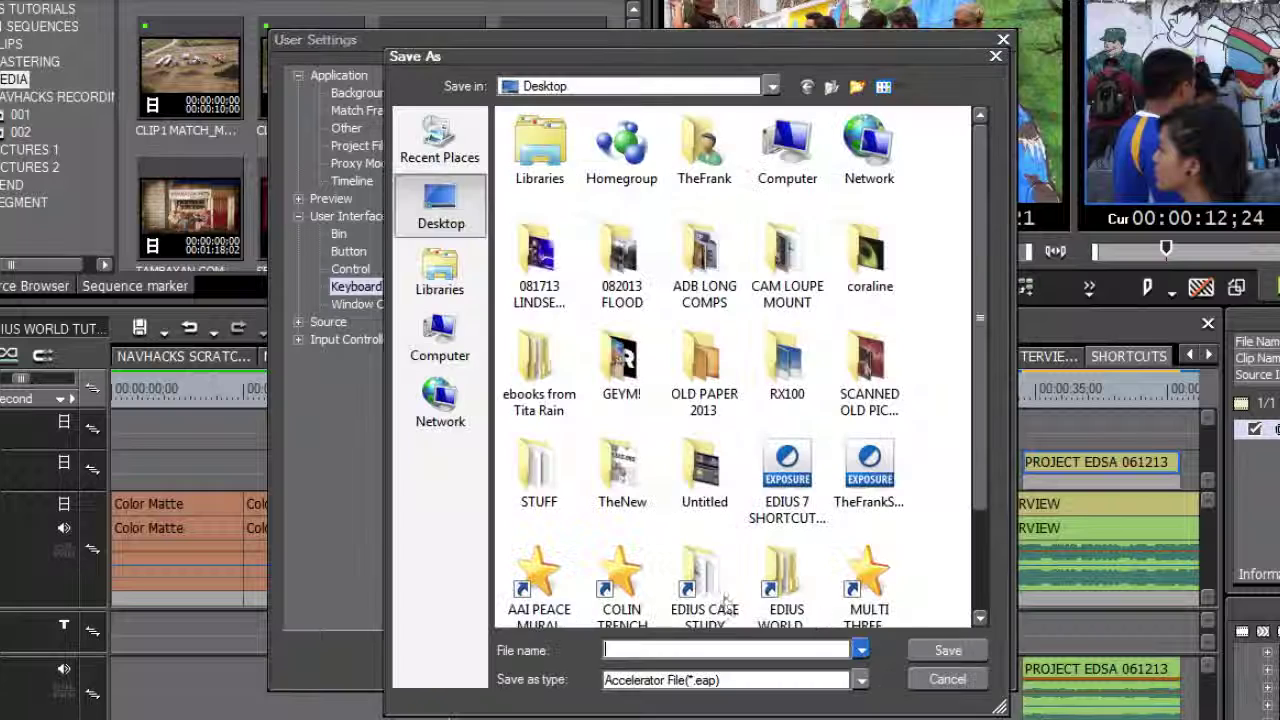
click(943, 678)
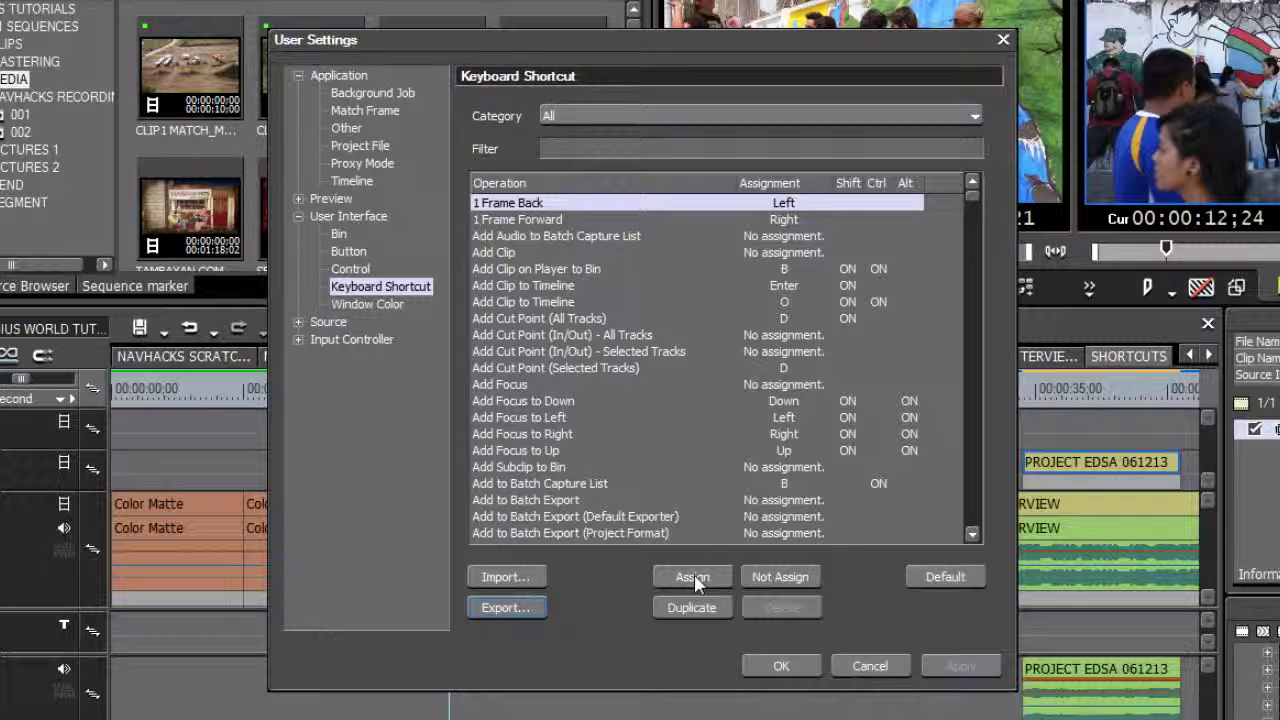
- Export the keyboard shortcuts to the Desktop as an accelerator file named e7
click(505, 607)
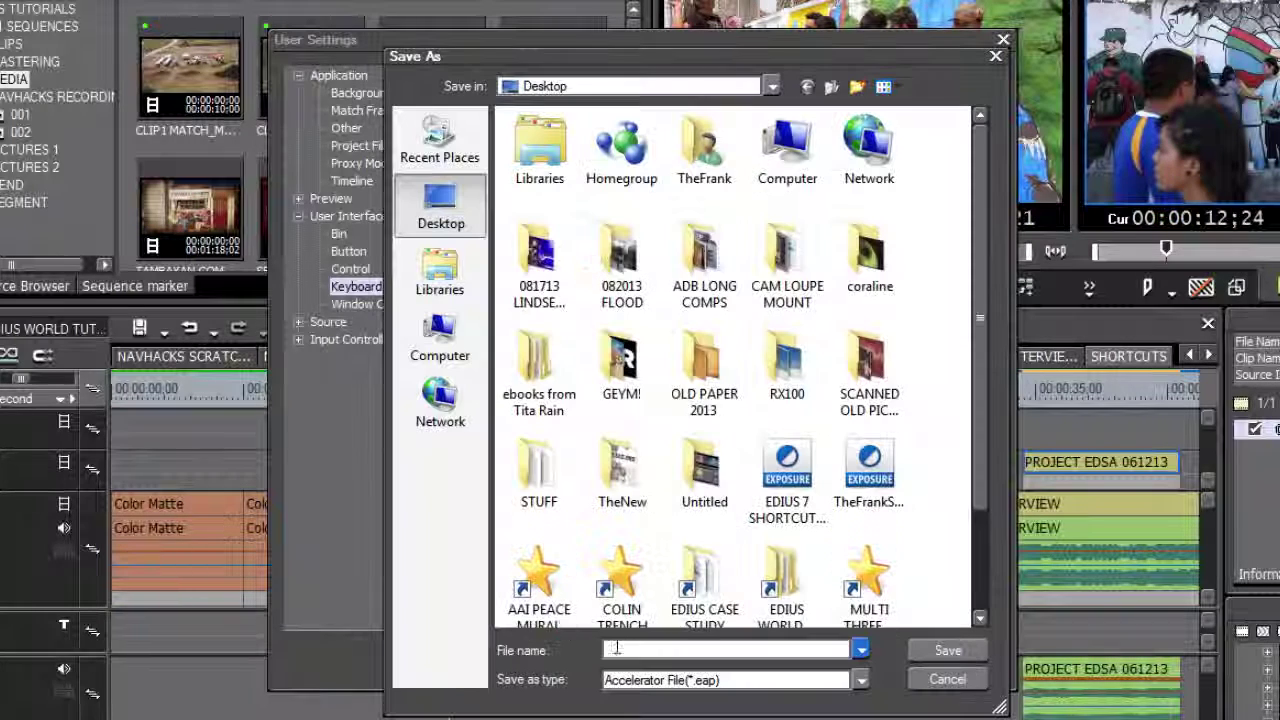
text(e7)
key(Return)
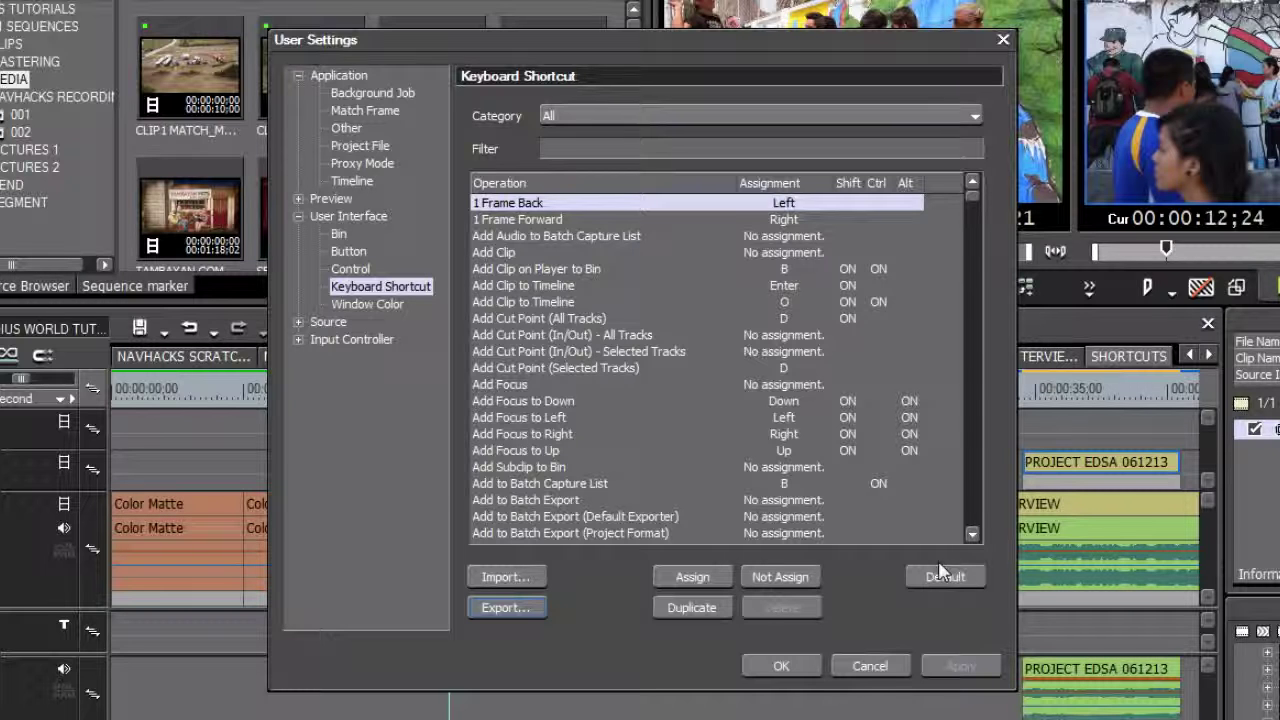
- Check which operations several letter keys already hold, and assign the 9 key to 1 Frame Back
click(521, 207)
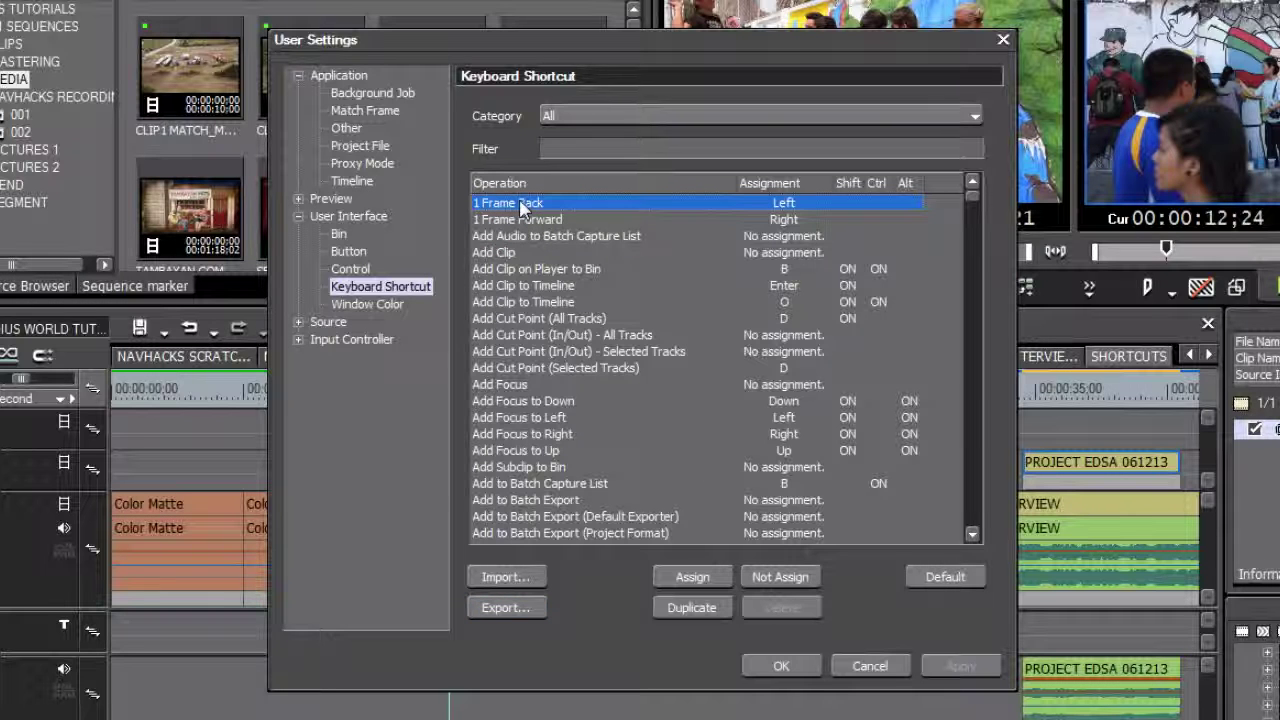
click(692, 577)
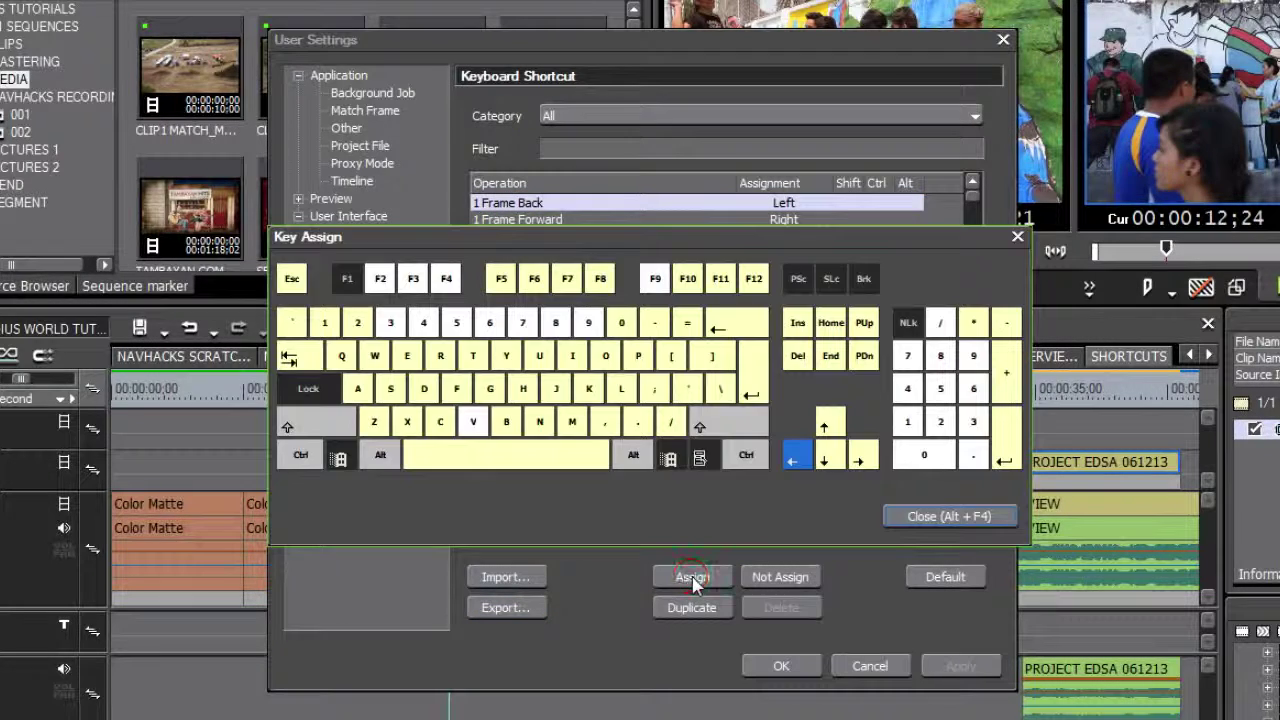
mouse_move(349, 364)
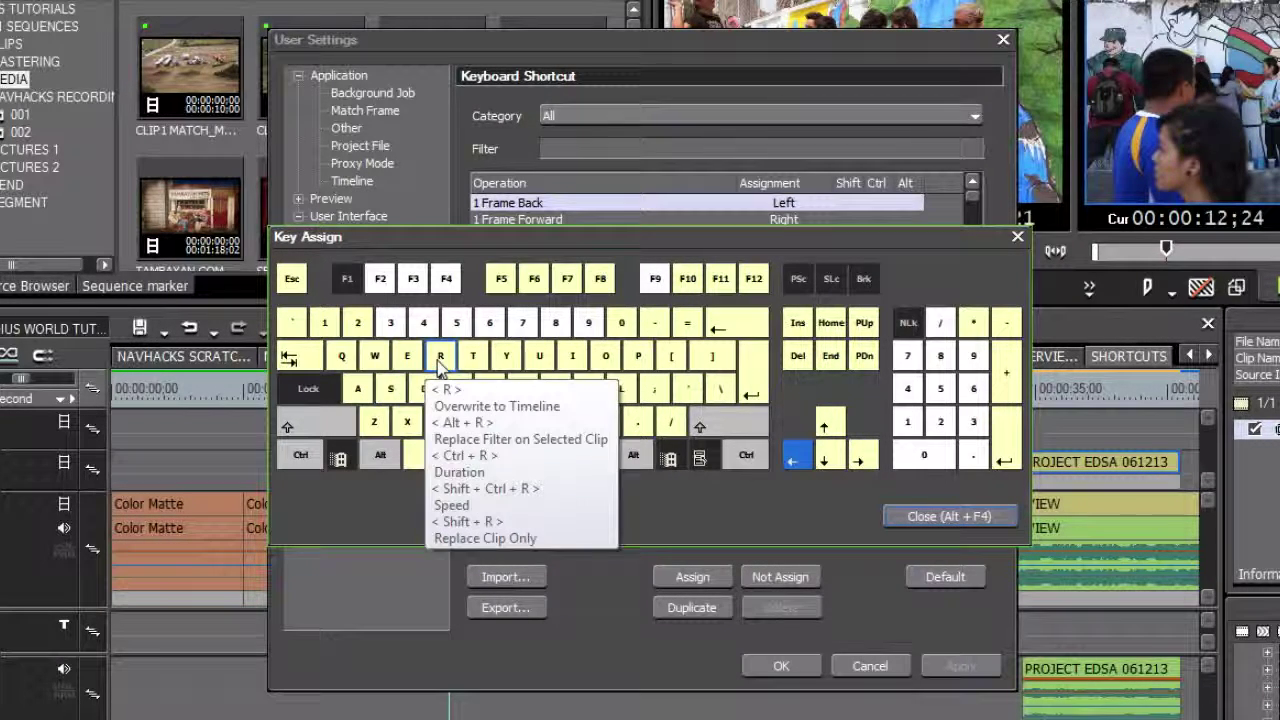
mouse_move(472, 362)
mouse_move(360, 400)
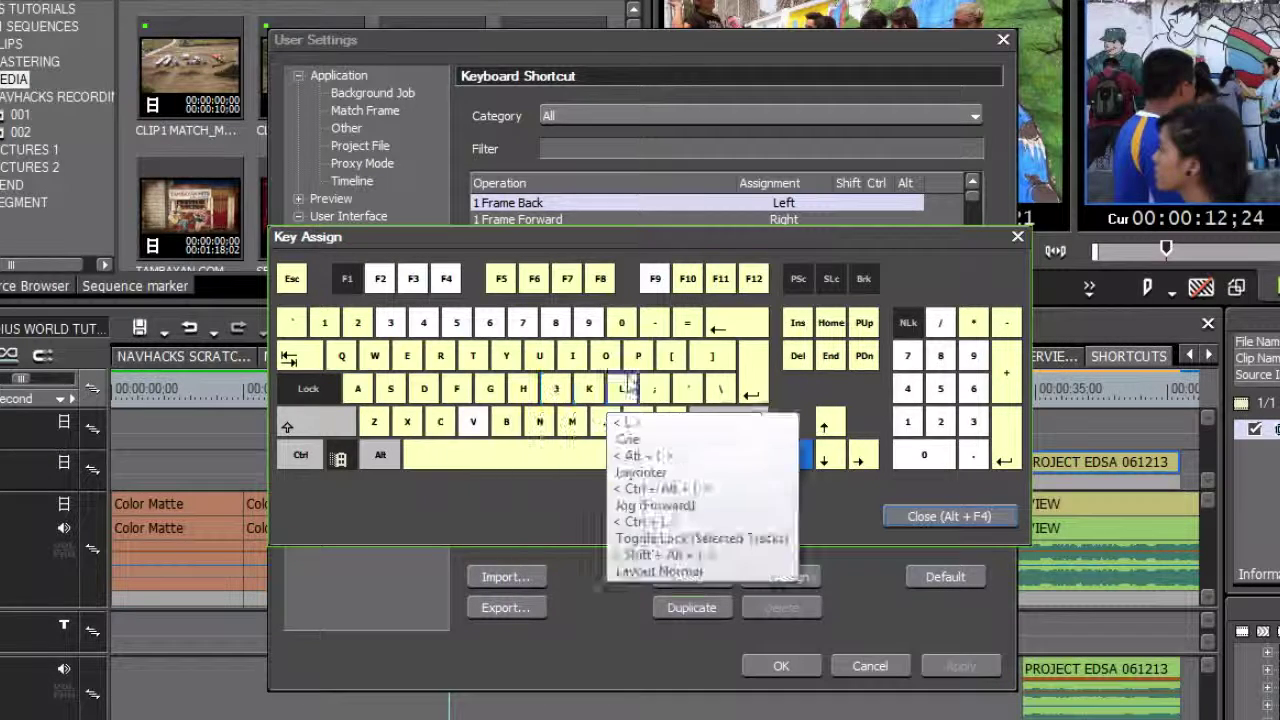
mouse_move(636, 372)
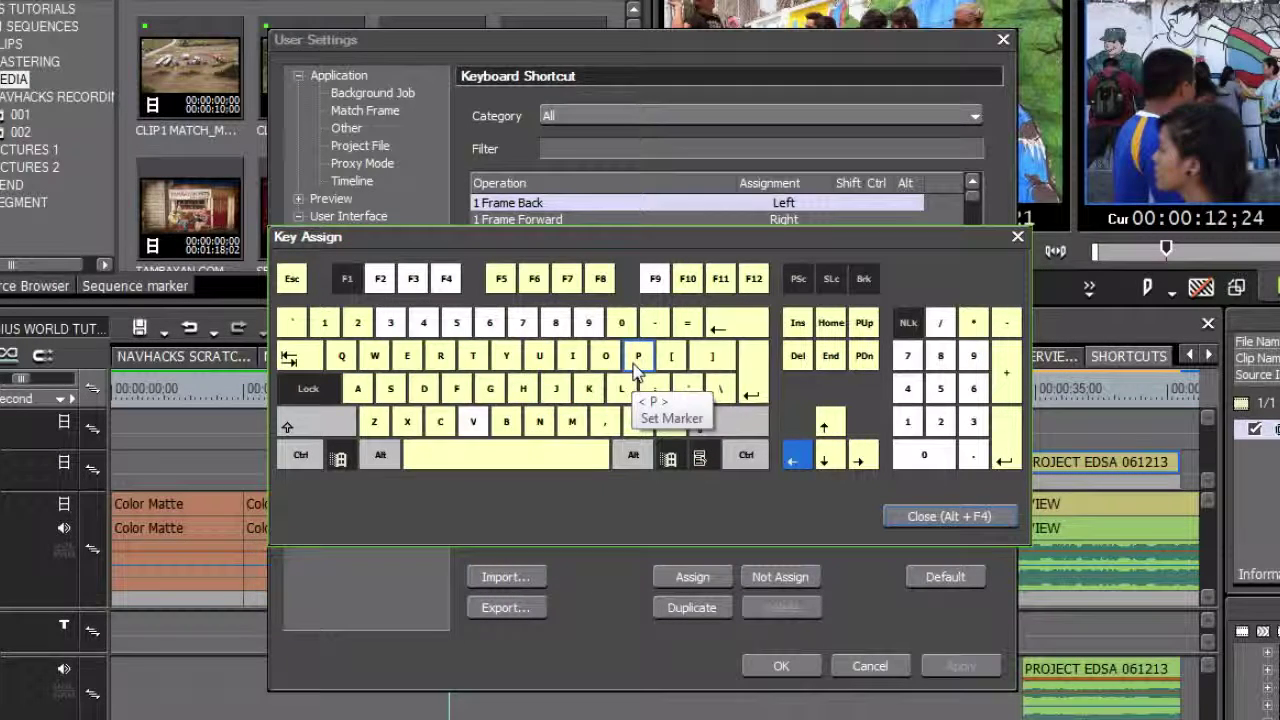
click(590, 325)
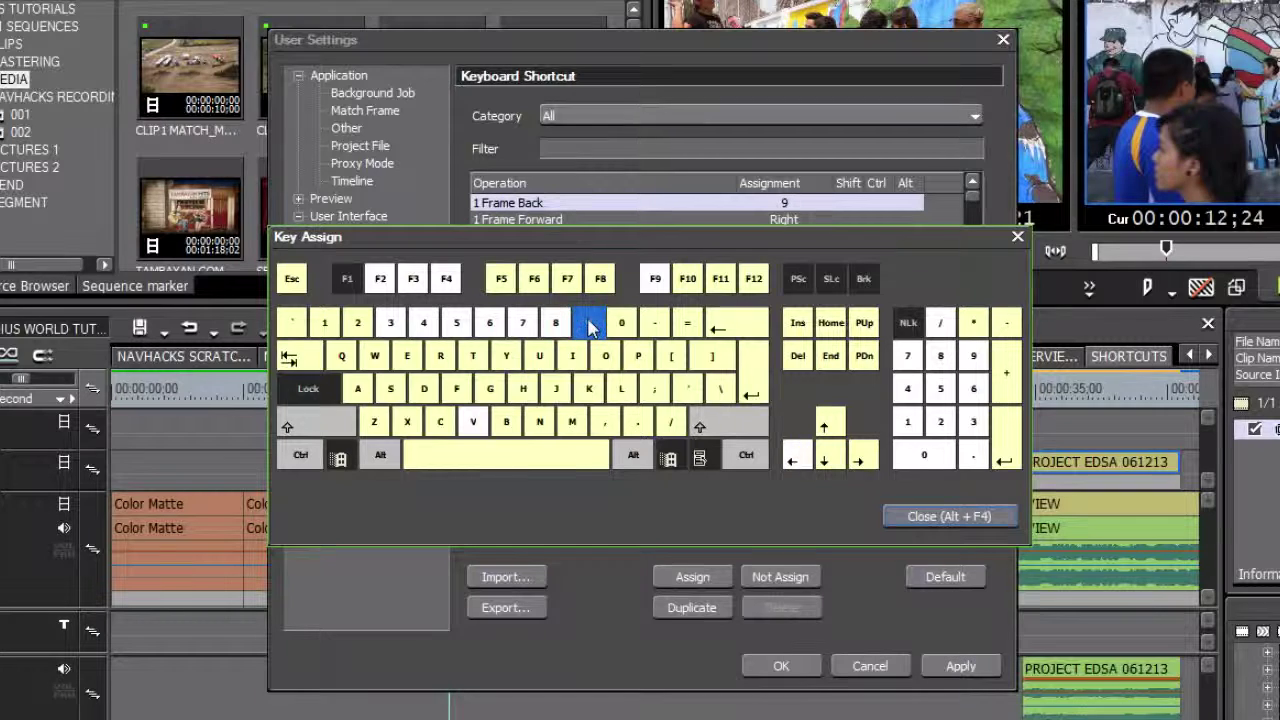
- Examine which keys are free in combination with Ctrl, Alt and Shift on the key assignment map
click(300, 455)
click(380, 455)
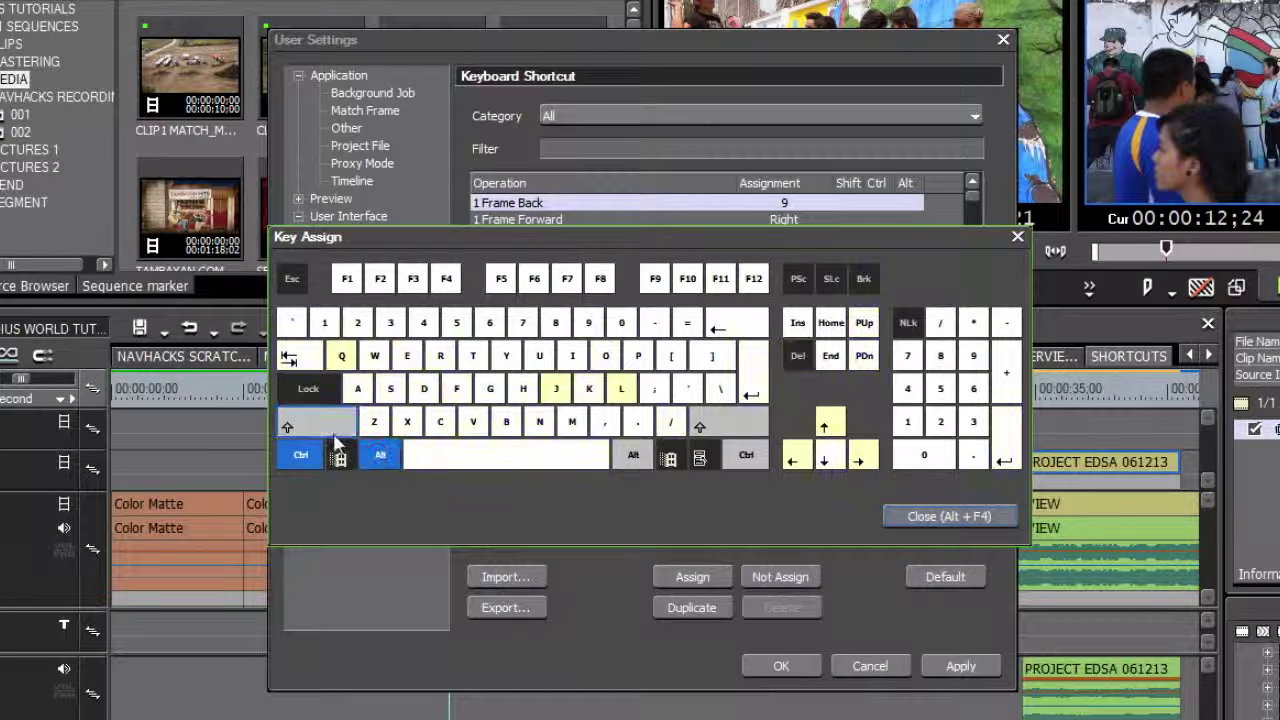
click(302, 424)
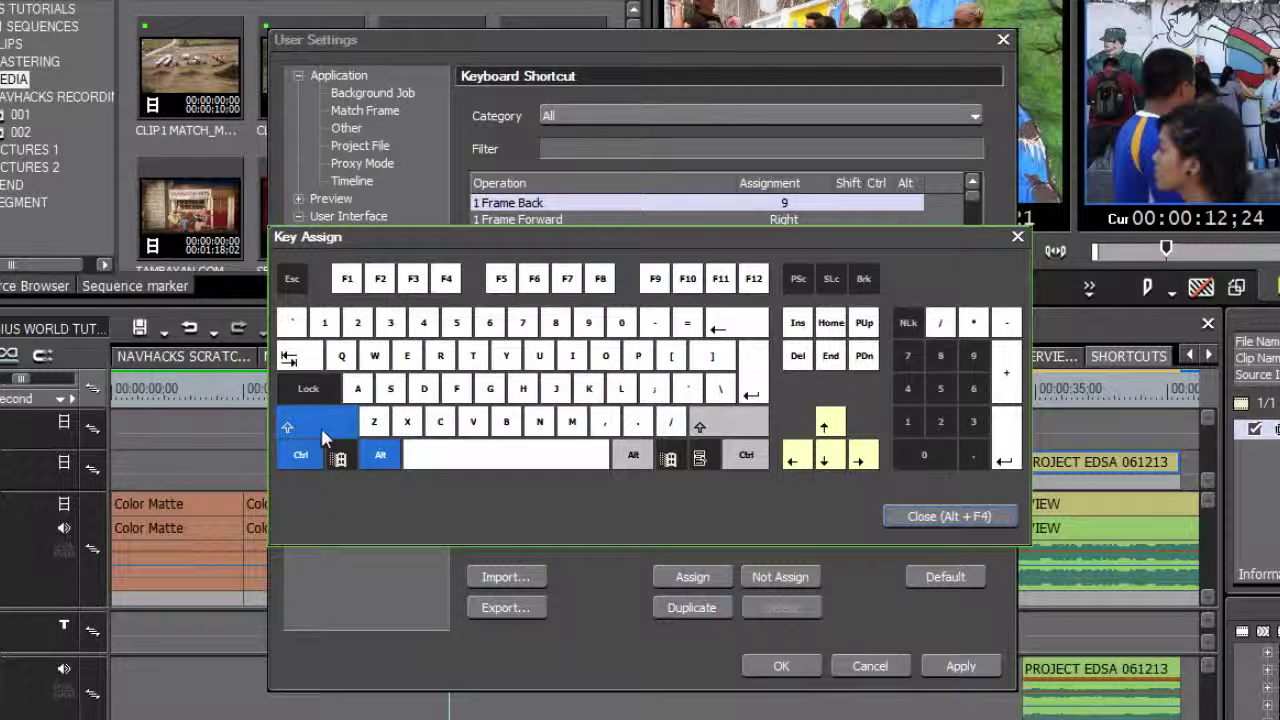
click(322, 430)
click(367, 446)
click(305, 458)
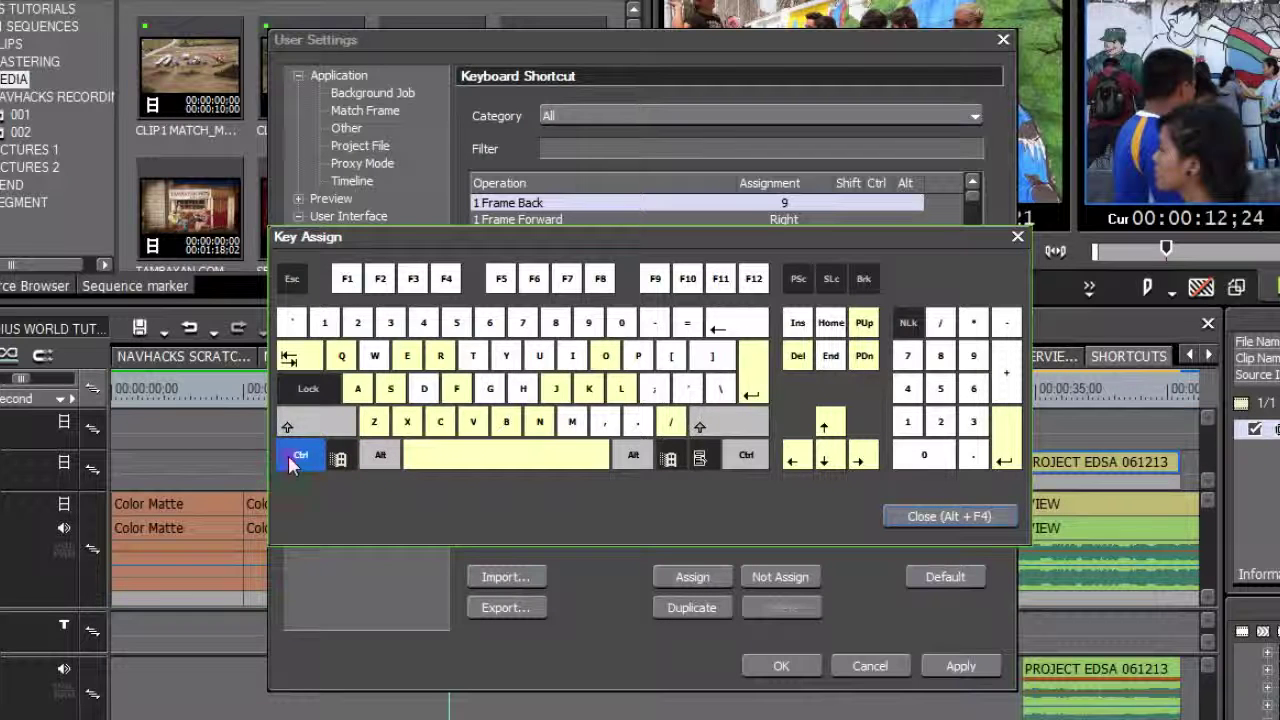
click(290, 458)
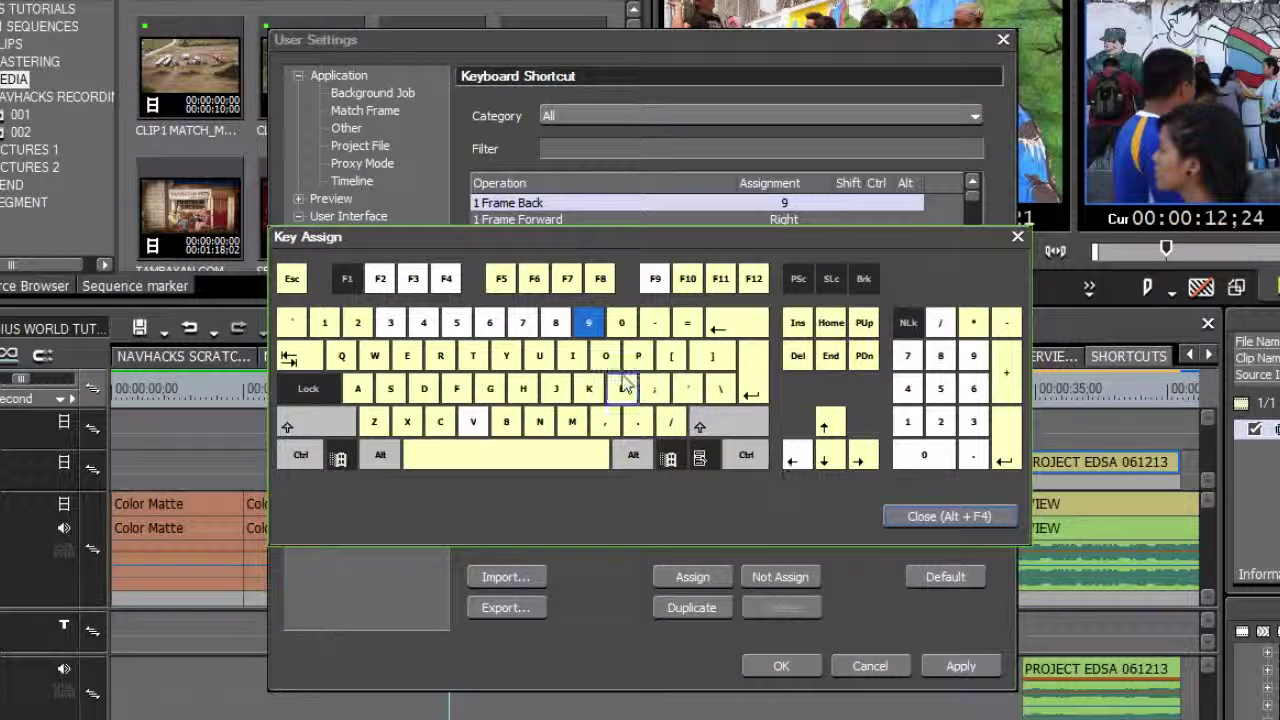
- Try the P key for 1 Frame Back, decline replacing its Set Marker assignment, and close the key map
click(643, 362)
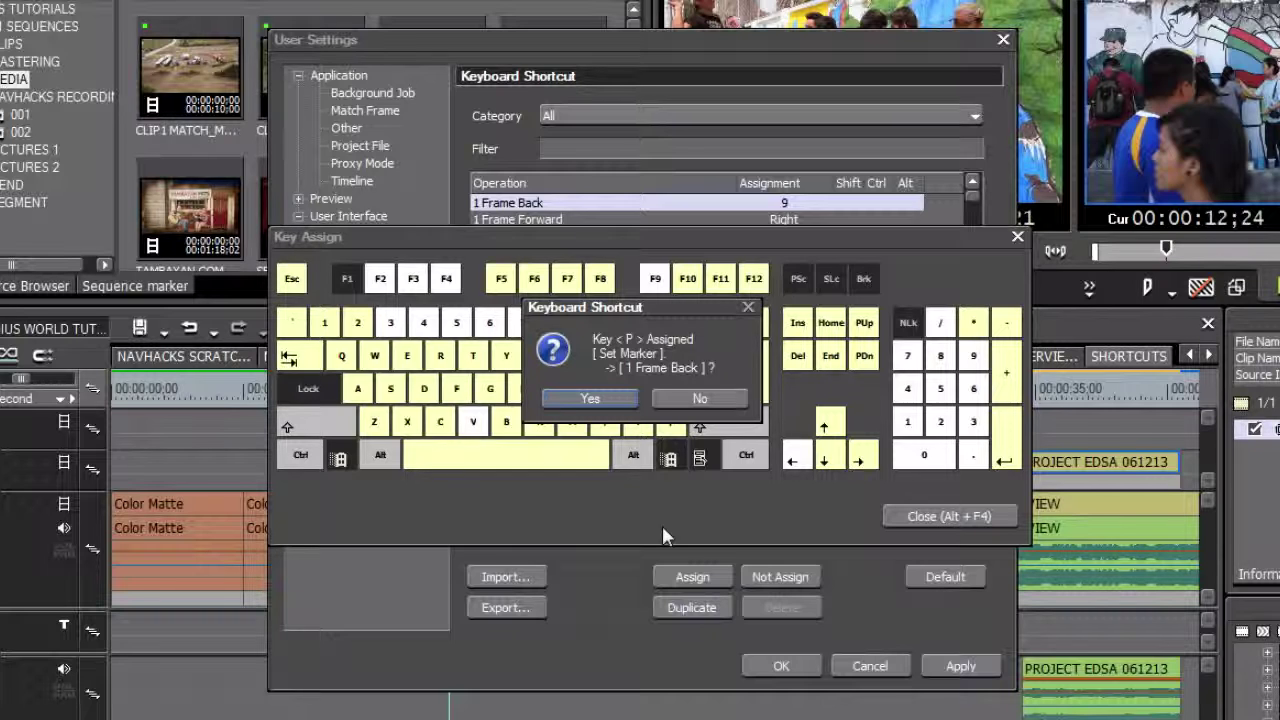
click(697, 398)
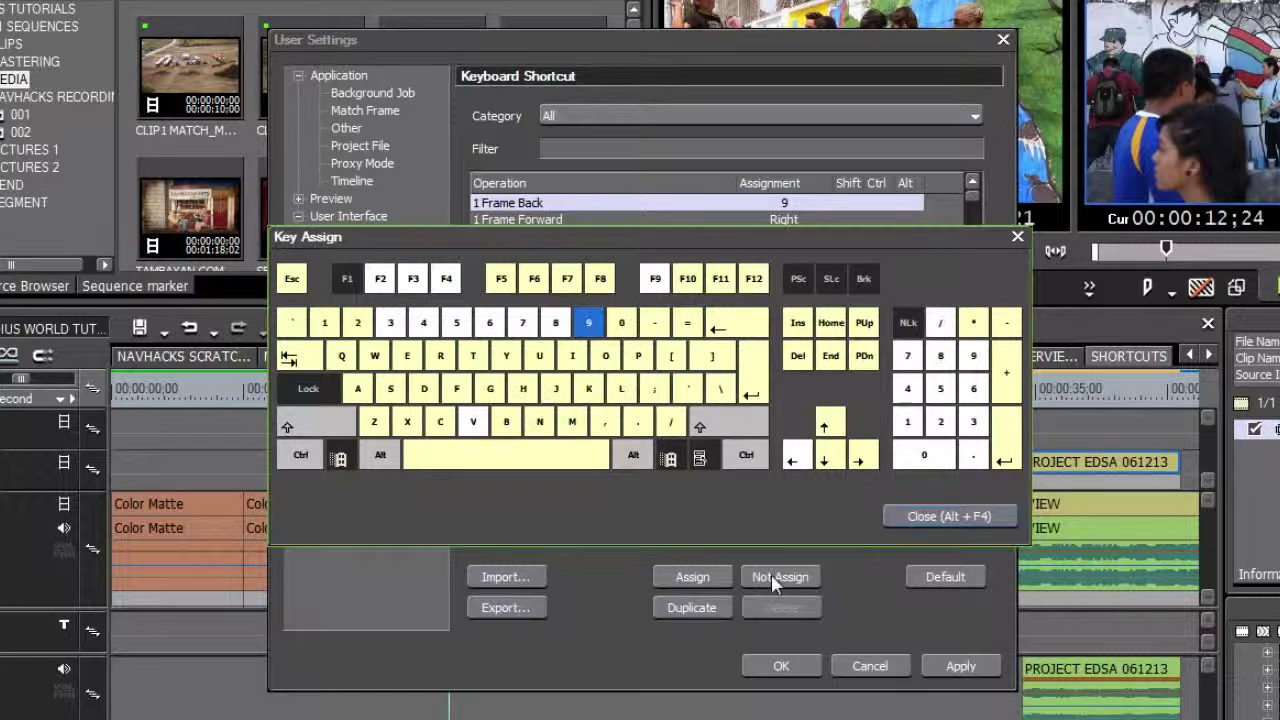
click(938, 518)
- Look through the operations list for entries without an assigned shortcut, and close the user settings without saving
scroll(975, 198, down, 8)
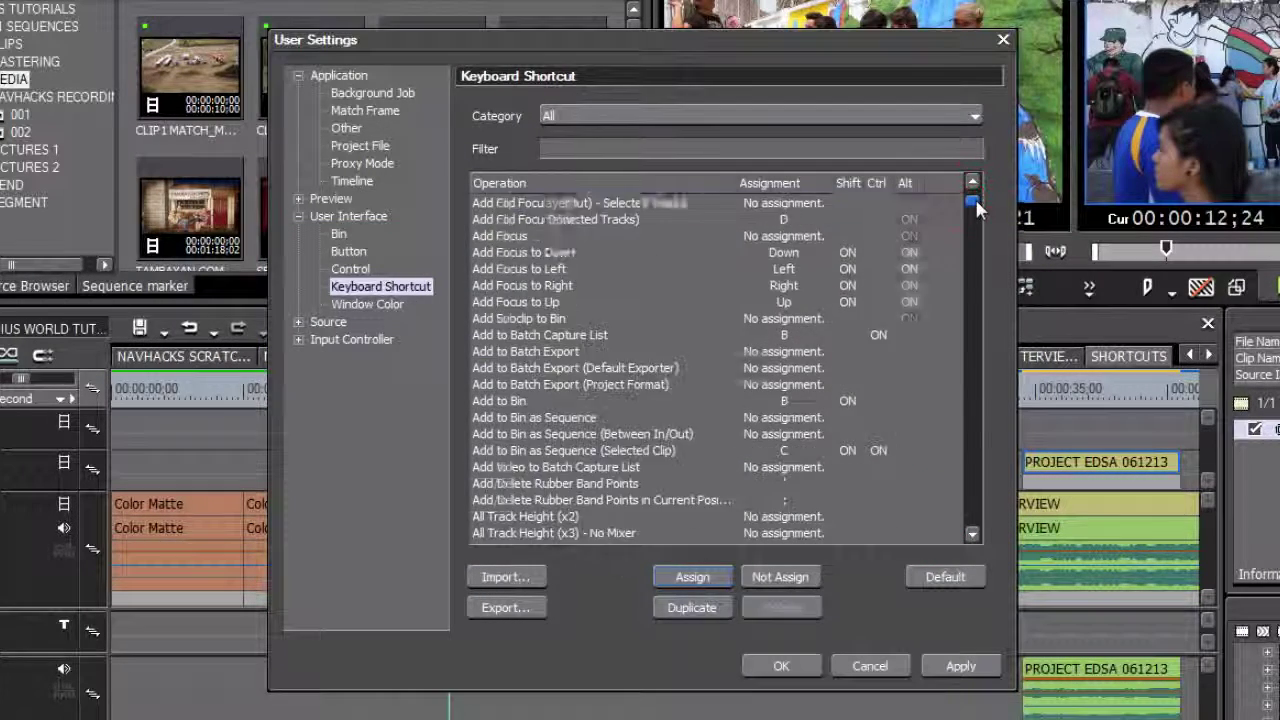
click(776, 286)
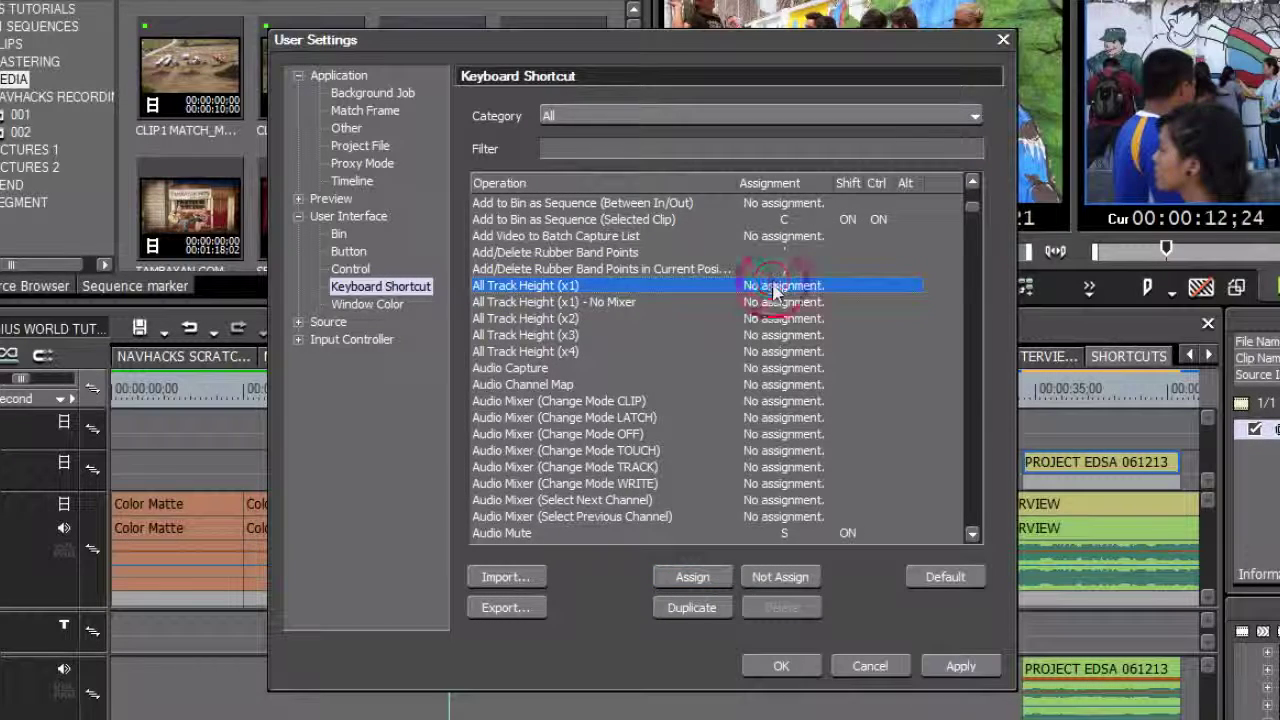
click(784, 302)
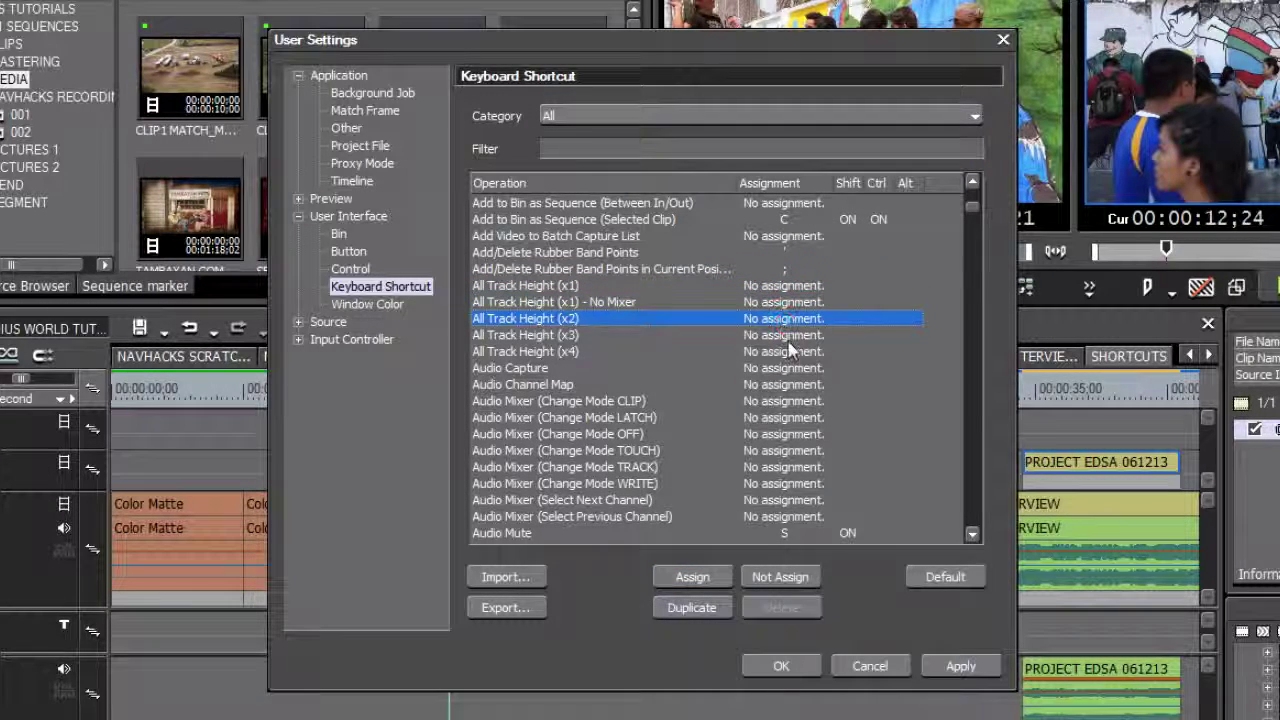
click(786, 354)
click(781, 370)
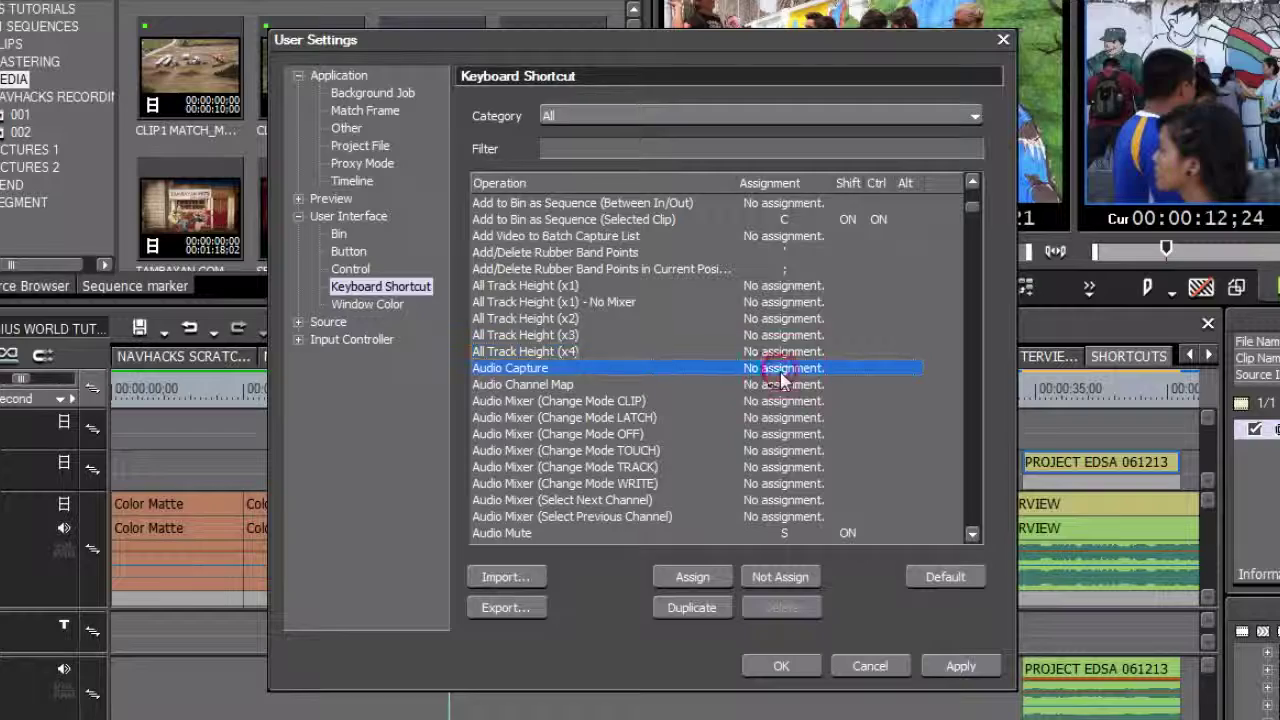
click(780, 386)
click(972, 534)
click(972, 534)
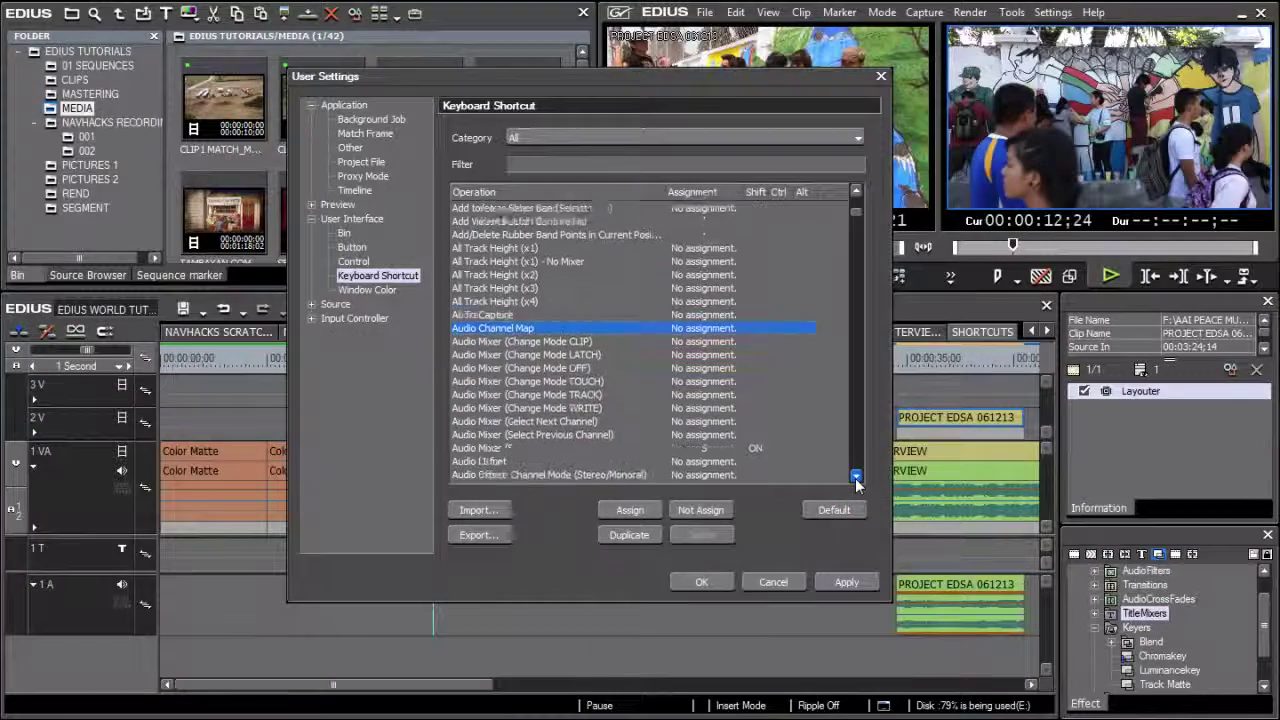
drag(856, 479, 856, 479)
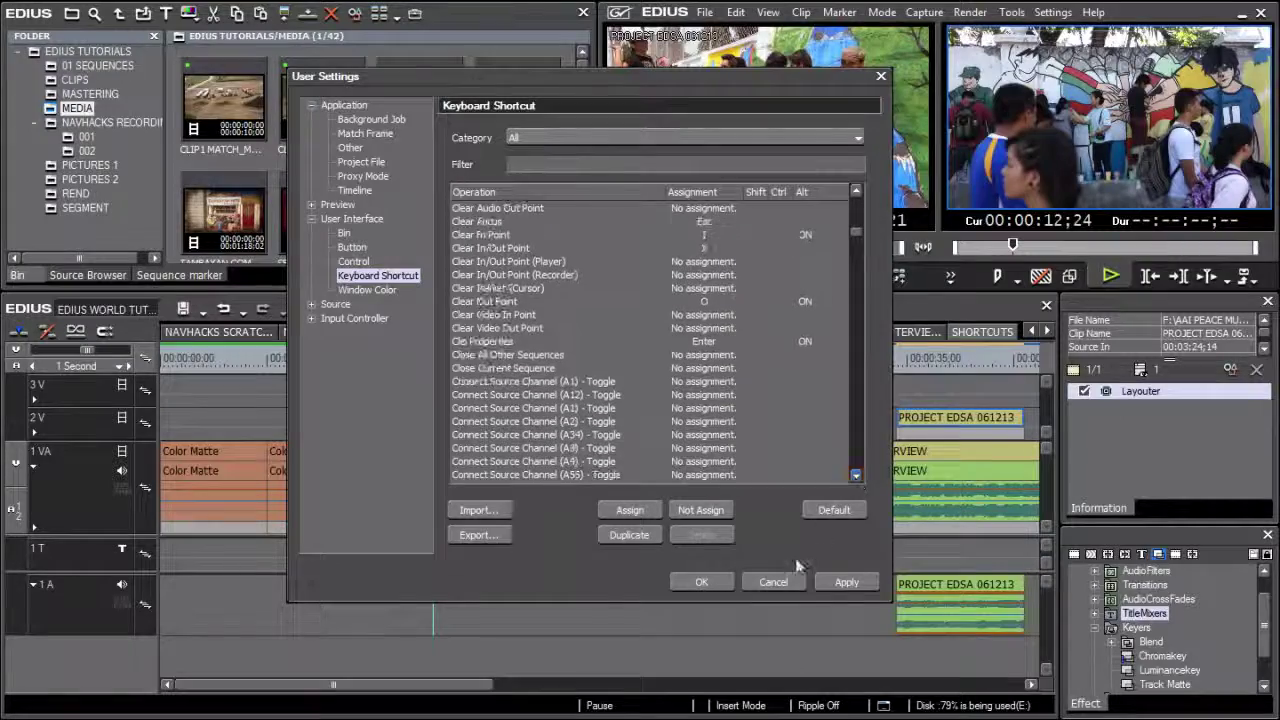
click(773, 583)
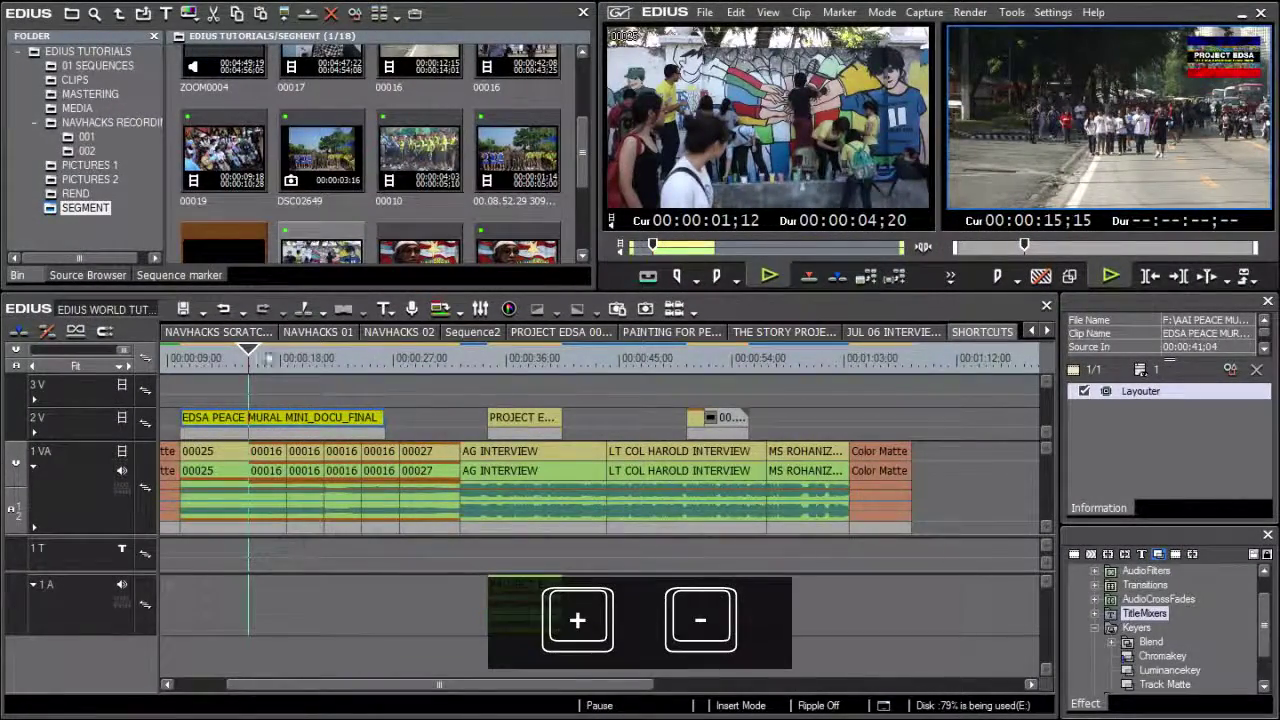
- Try different timeline zoom levels, including Fit, and jump the playhead between neighbouring edit points
key(plus)
key(plus)
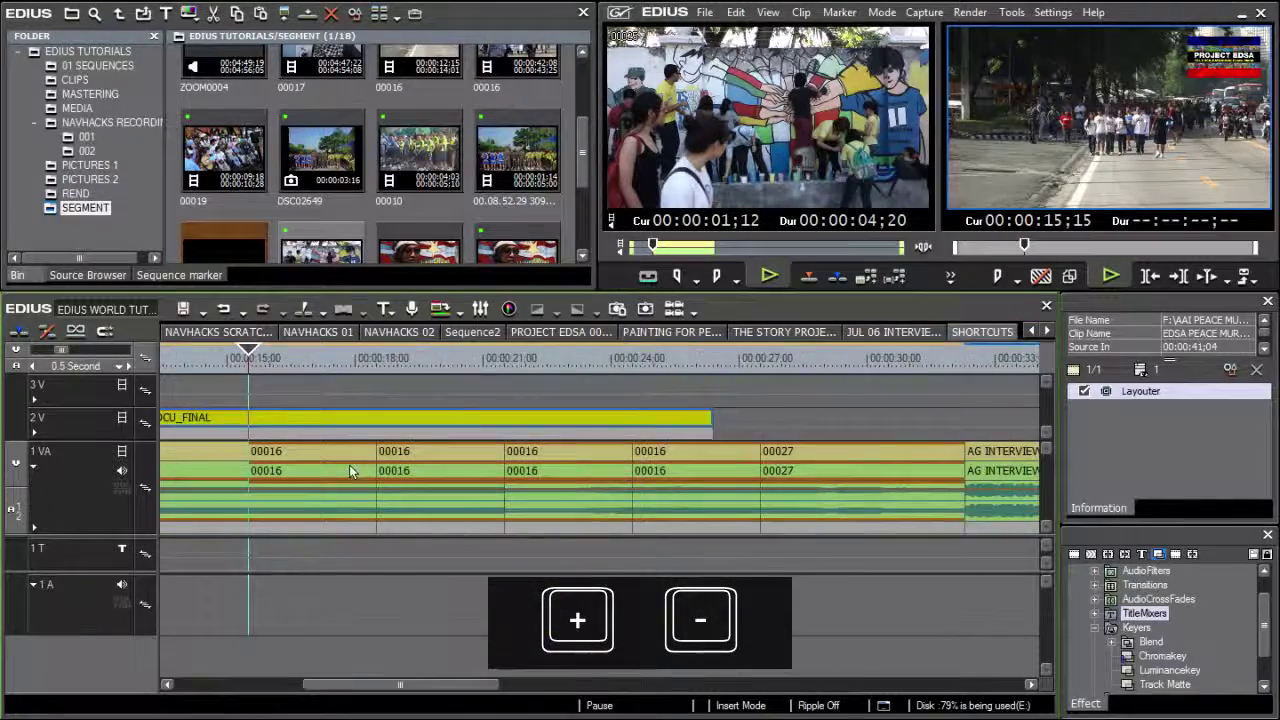
key(minus)
key(minus)
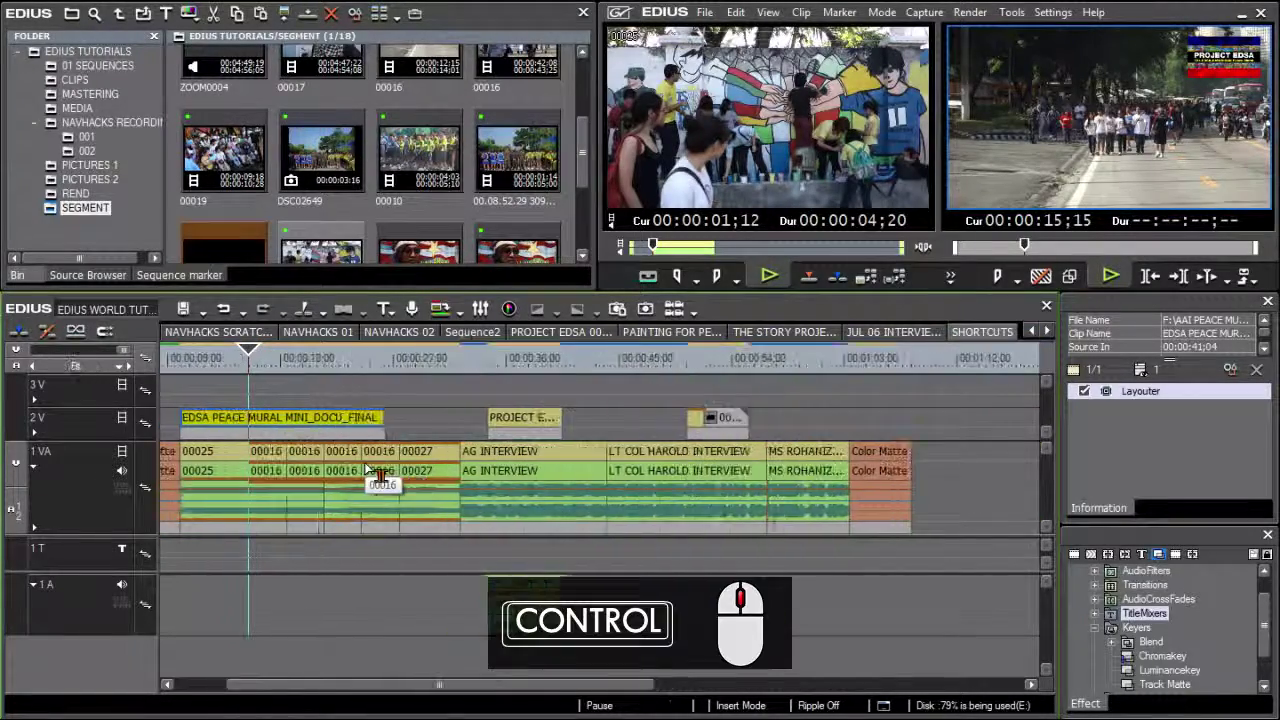
scroll(365, 465, up, 4)
scroll(365, 465, down, 8)
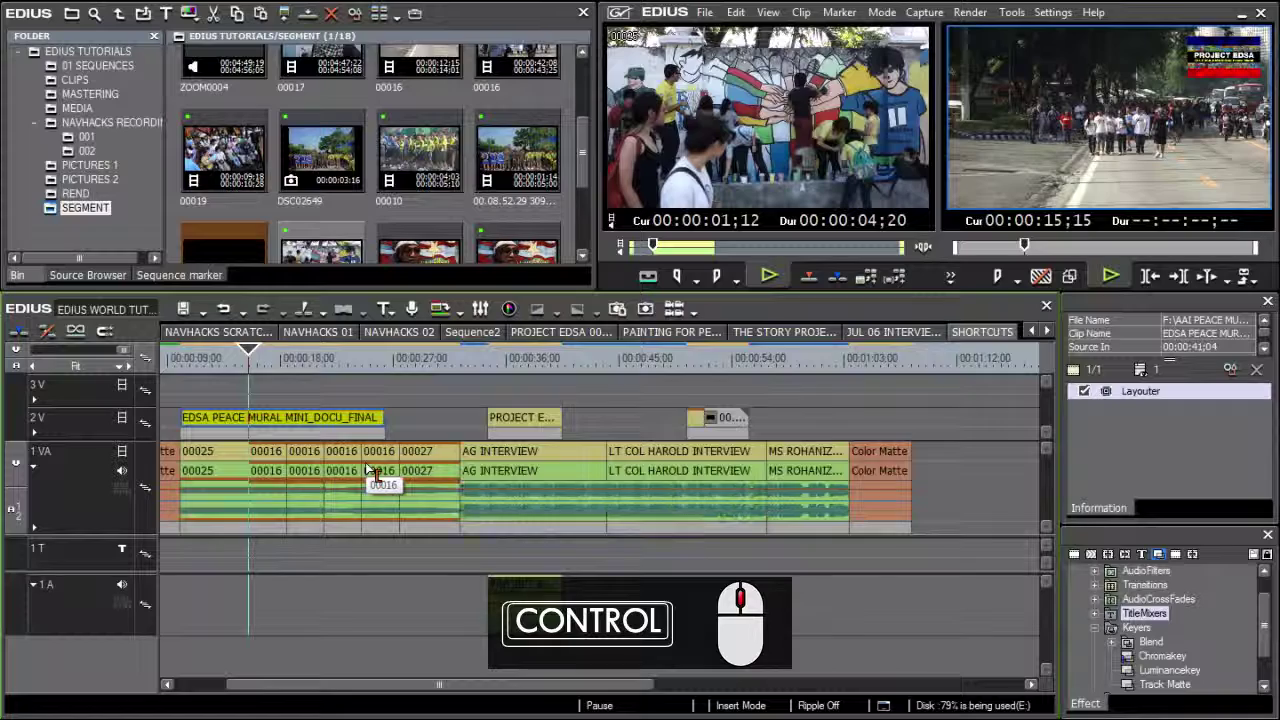
scroll(365, 462, up, 4)
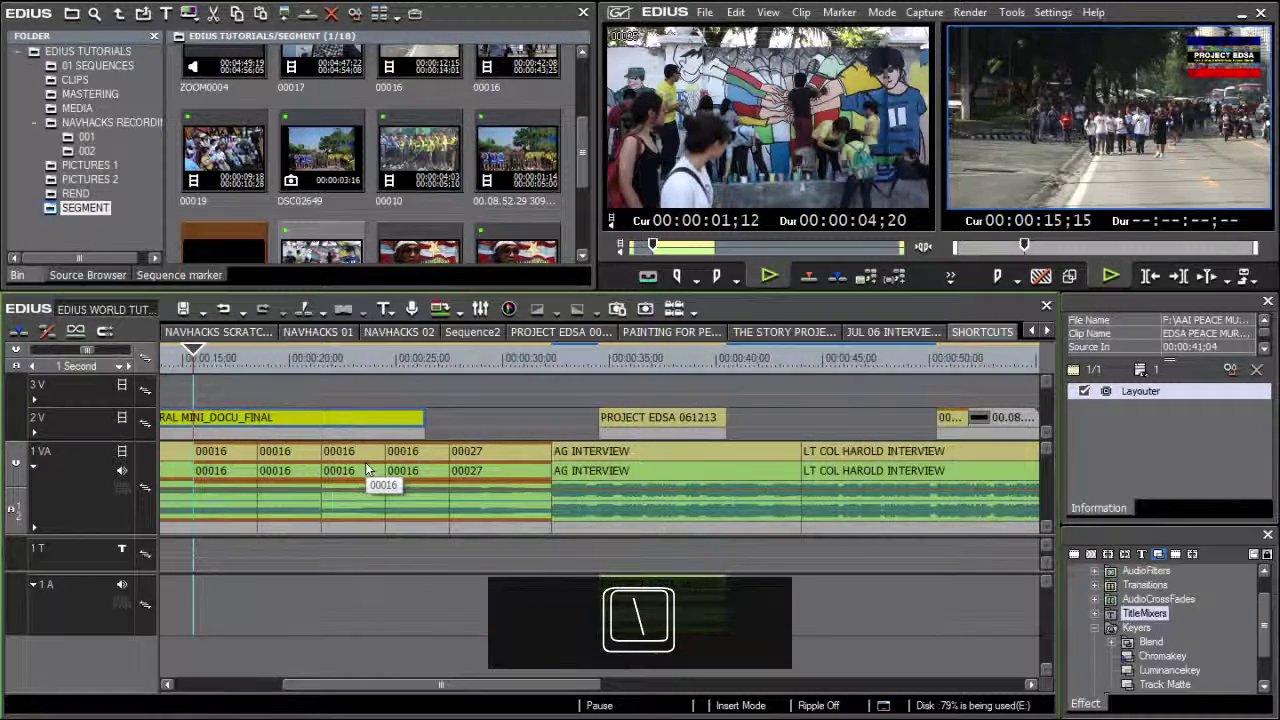
scroll(365, 462, down, 3)
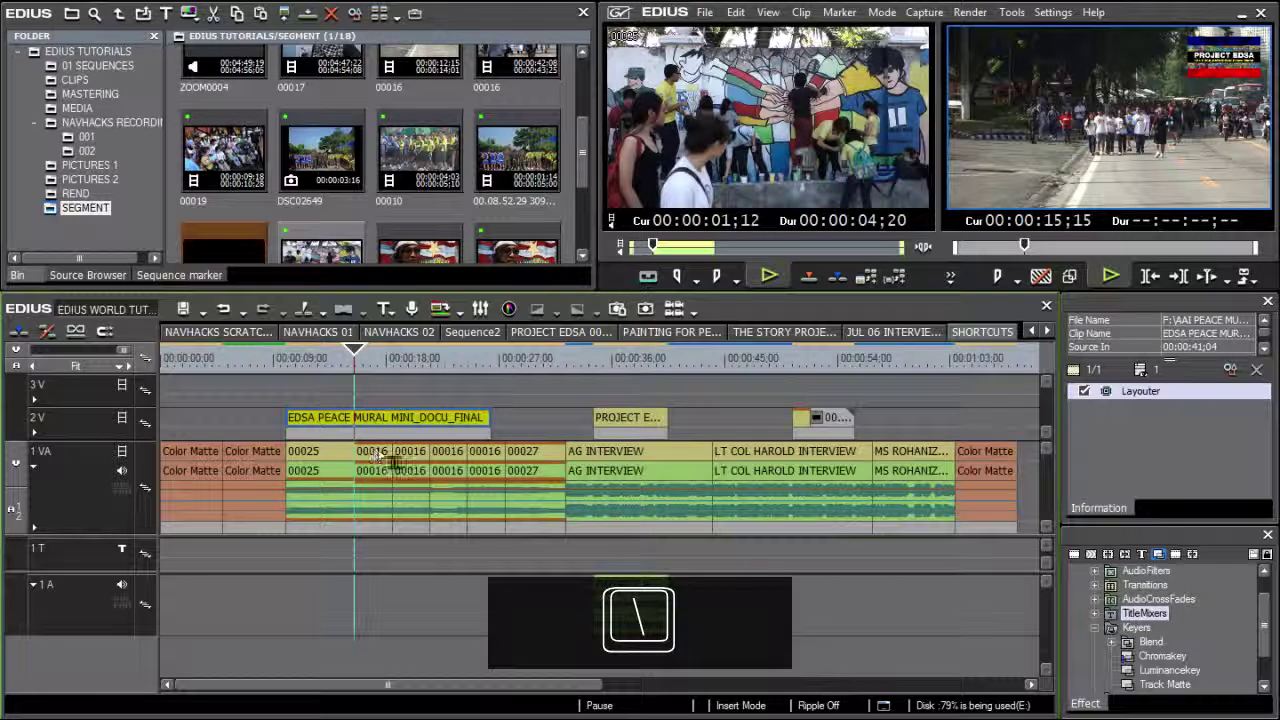
key(a)
key(s)
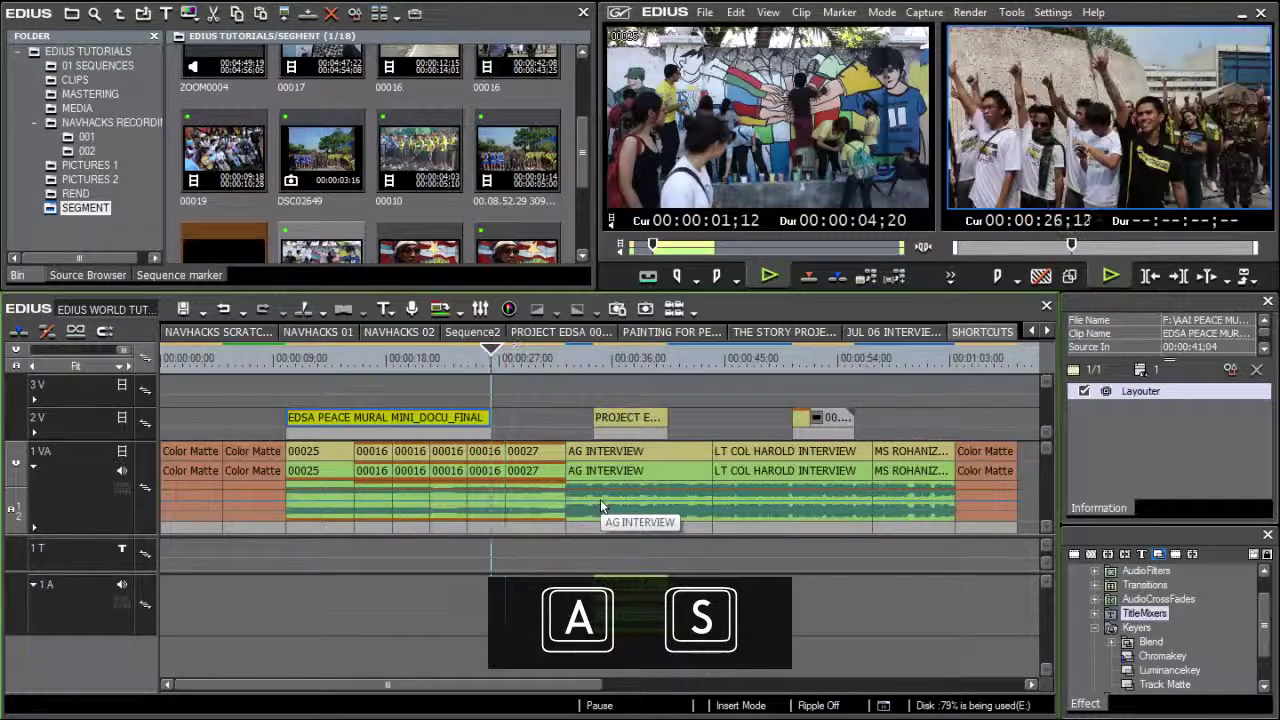
- Cut clip 00025 on track 1 VA at 00:00:12;17, and cut the clips on all tracks at 00:00:14;01
key(d)
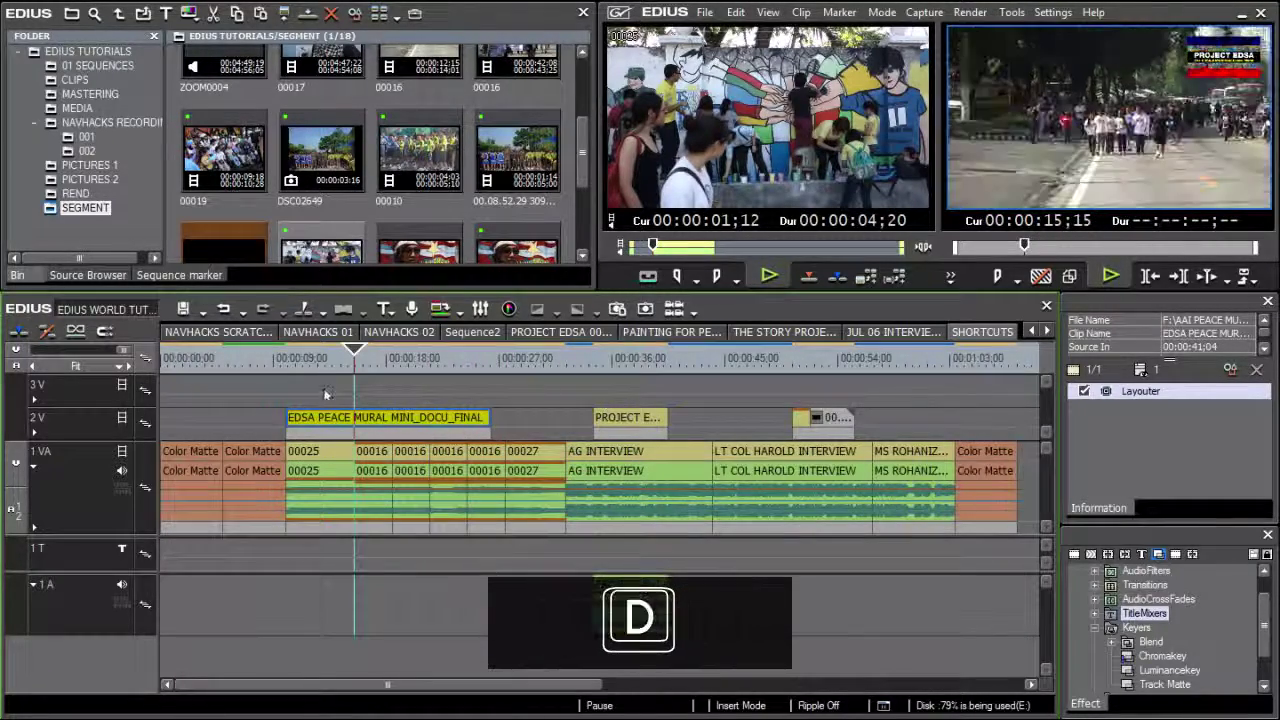
click(317, 356)
click(340, 470)
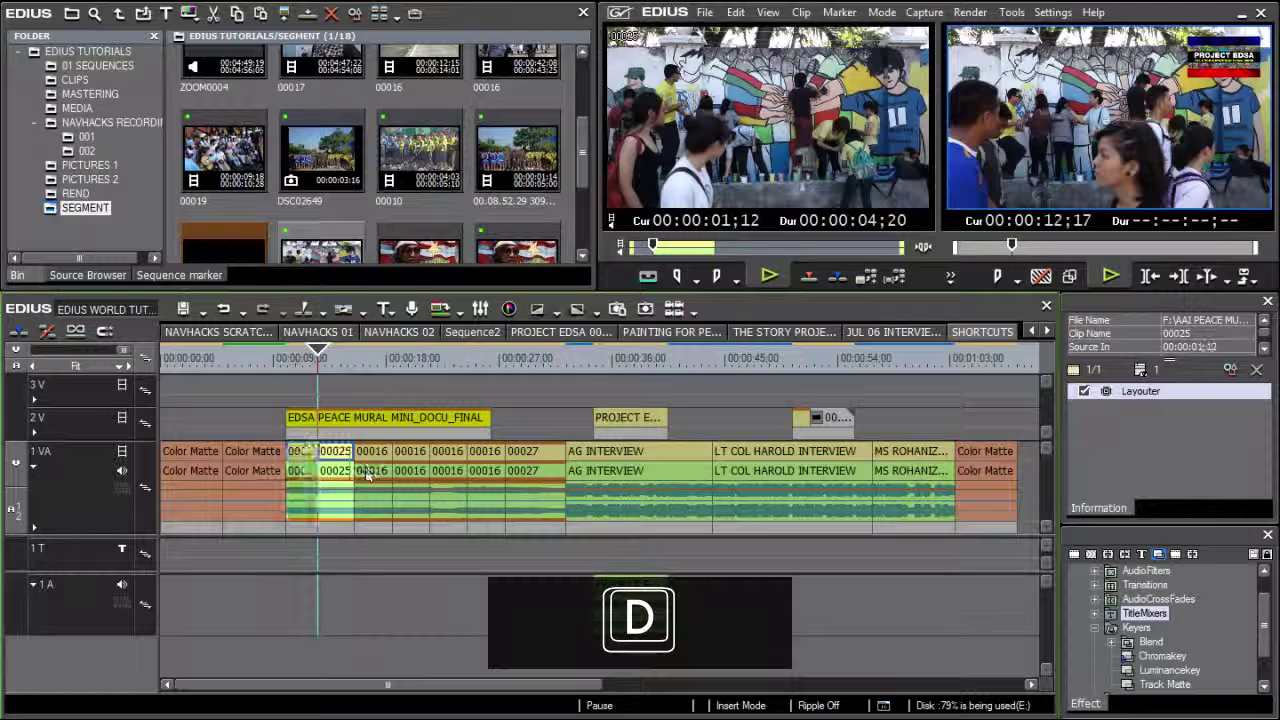
click(337, 357)
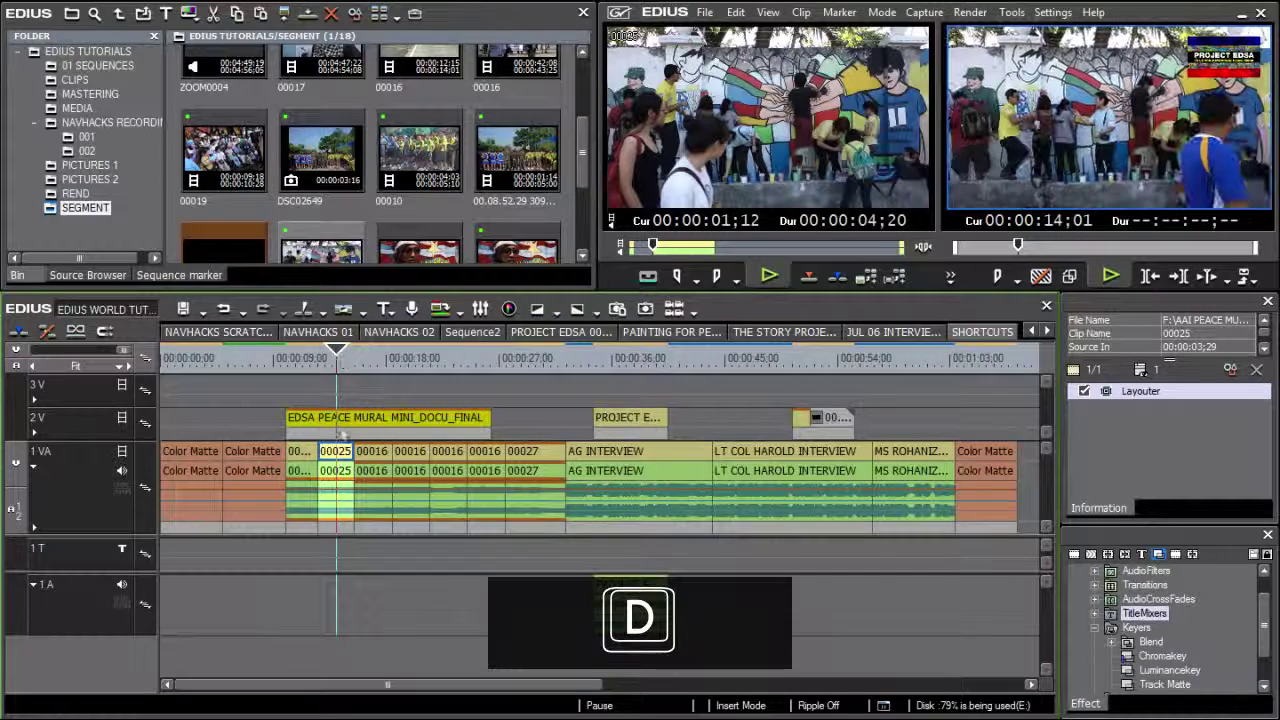
key(shift+d)
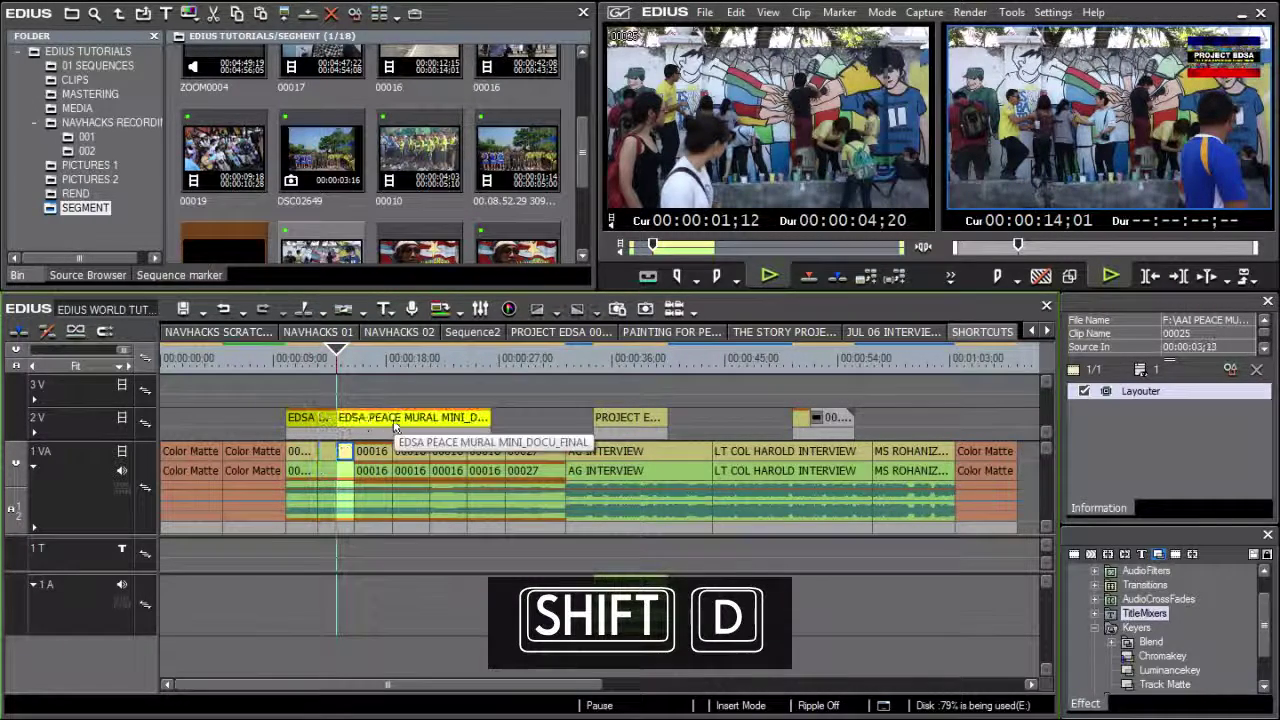
- Select the split pieces on tracks 1 VA and 2 V and remove their cut points to rejoin the clips
click(300, 357)
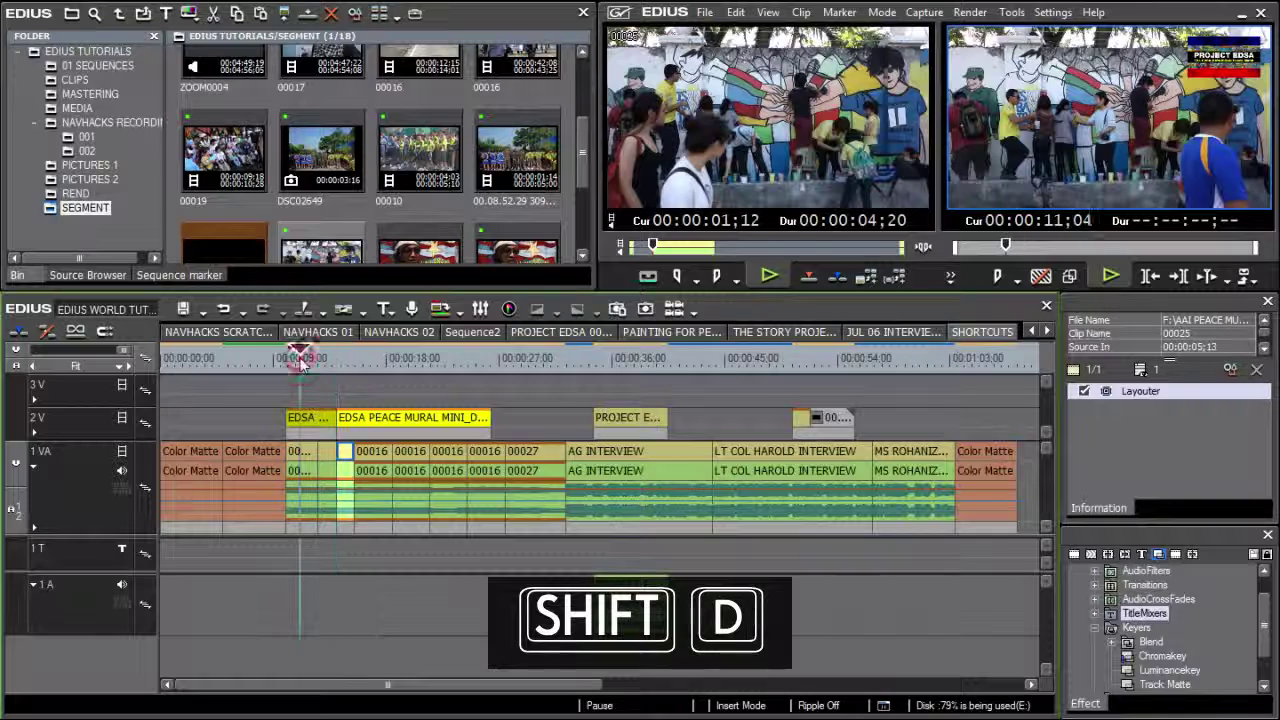
drag(309, 399, 344, 472)
key(m)
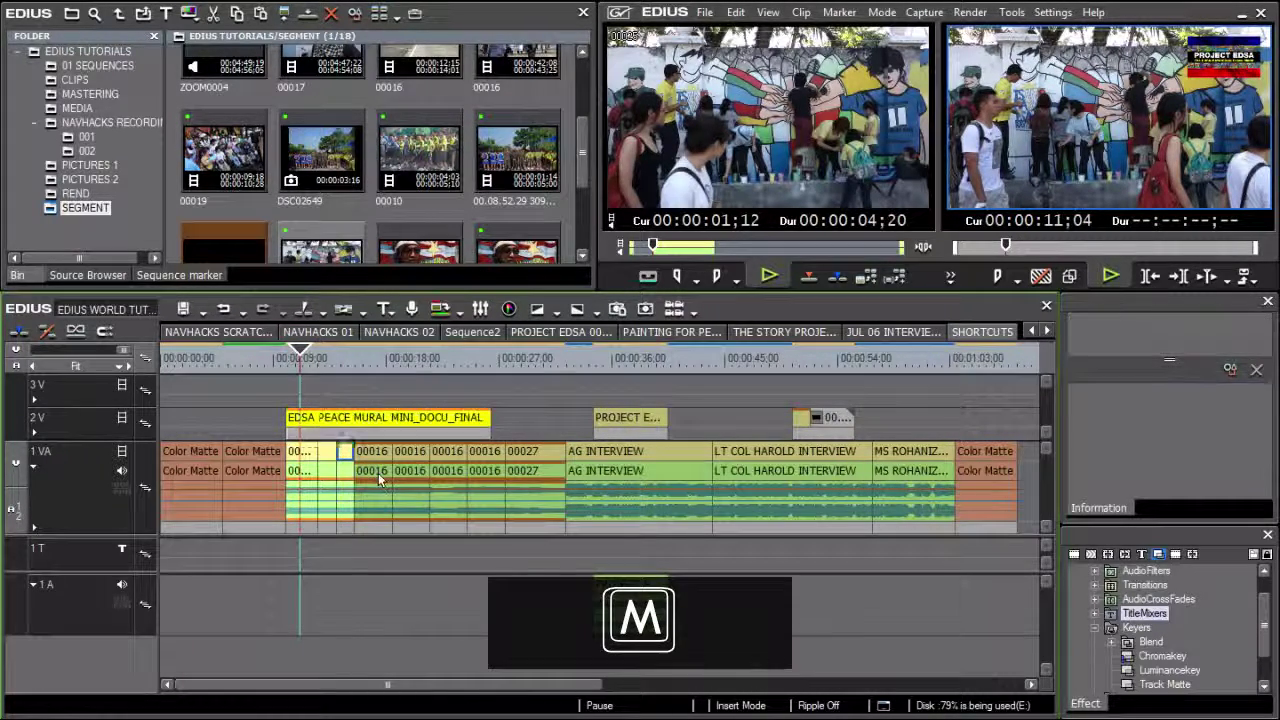
- Add the default Dissolve transition at the start of each of the first three 00016 clips on track 1 VA
scroll(383, 480, up, 3)
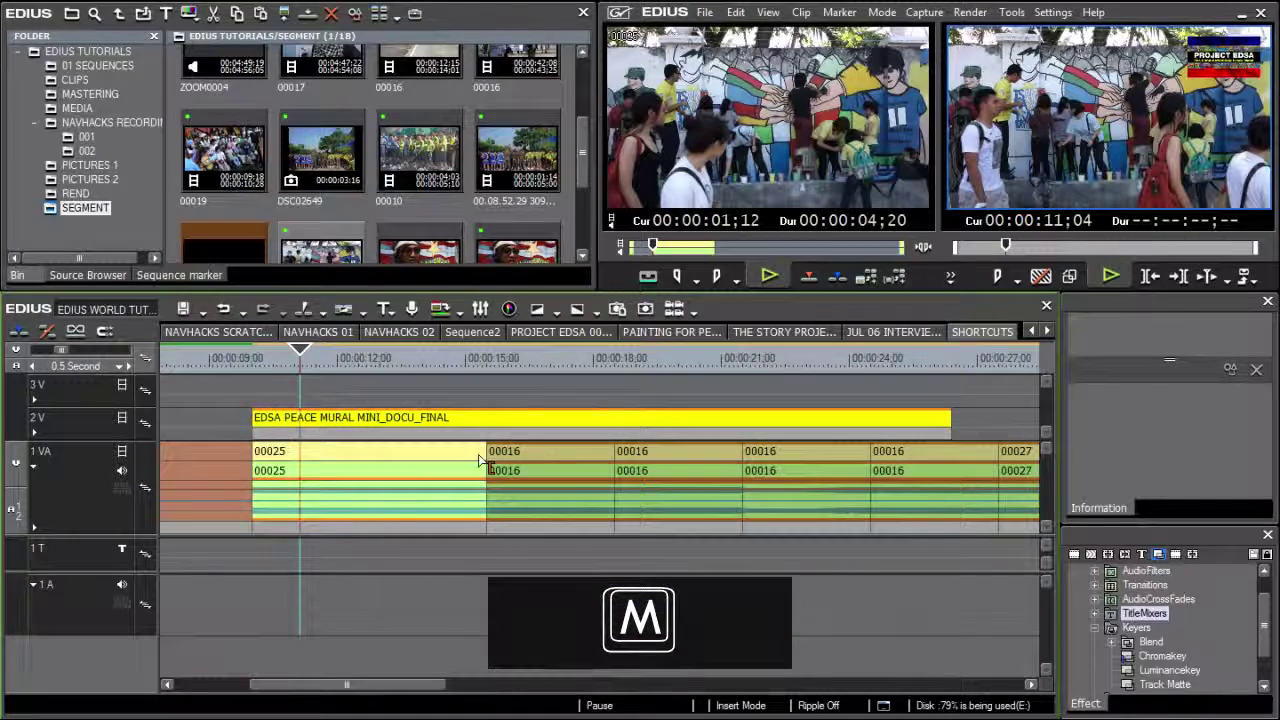
click(514, 358)
key(t)
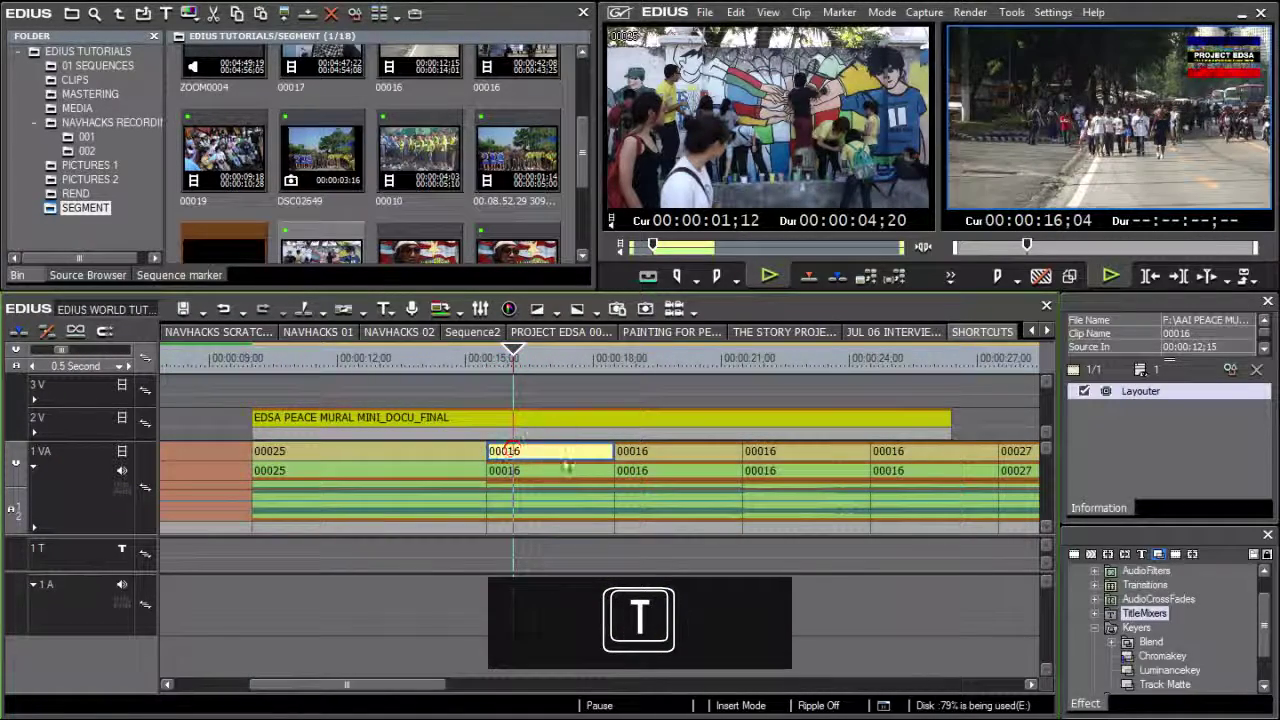
key(s)
key(s)
click(652, 456)
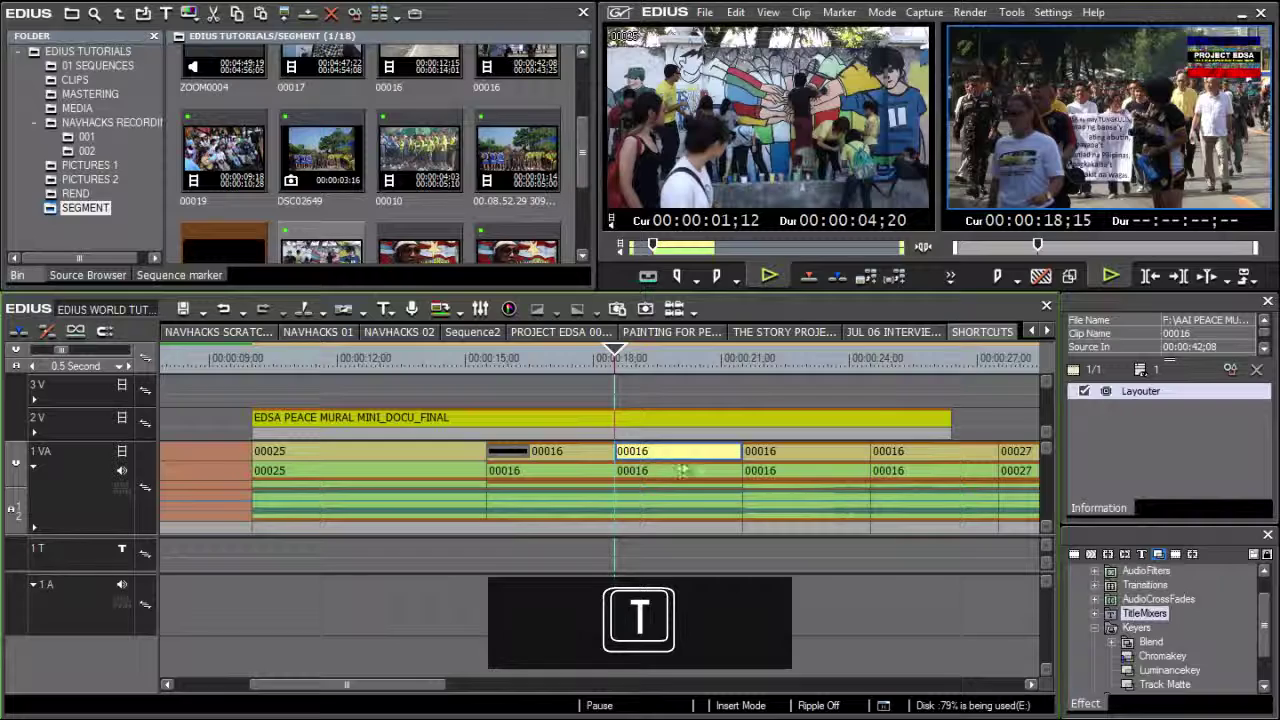
key(t)
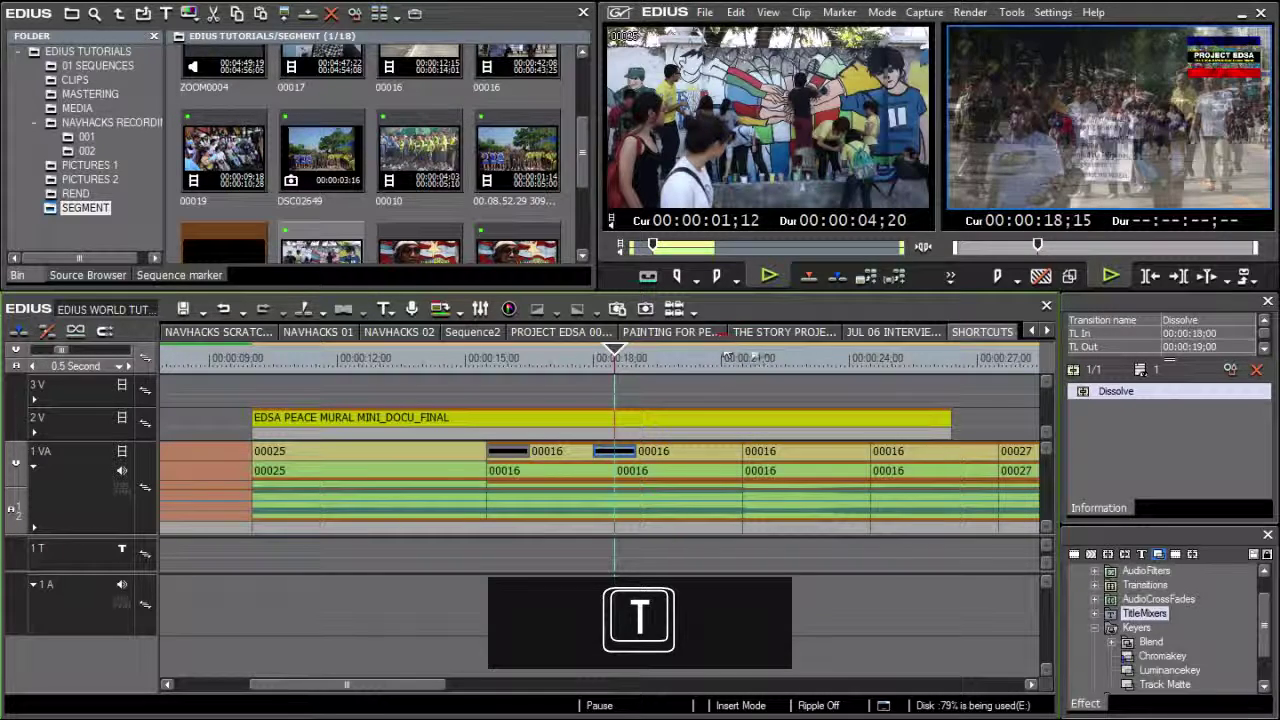
click(770, 357)
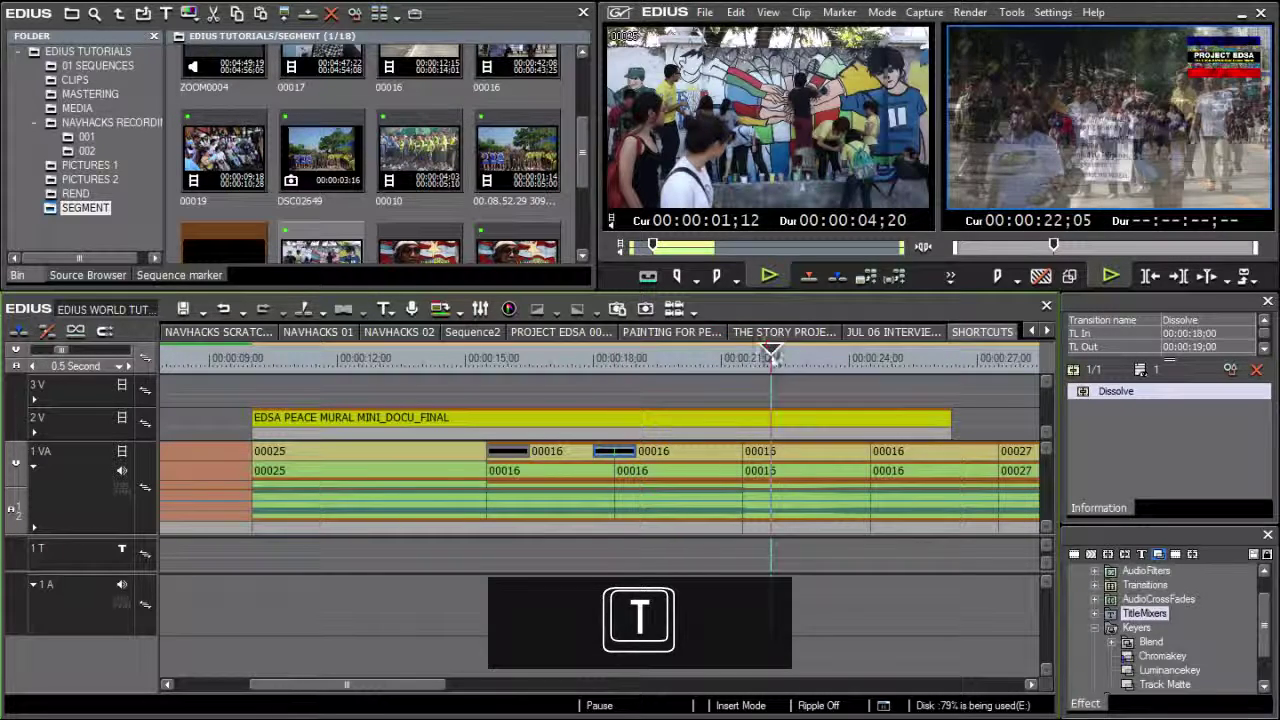
click(765, 455)
key(t)
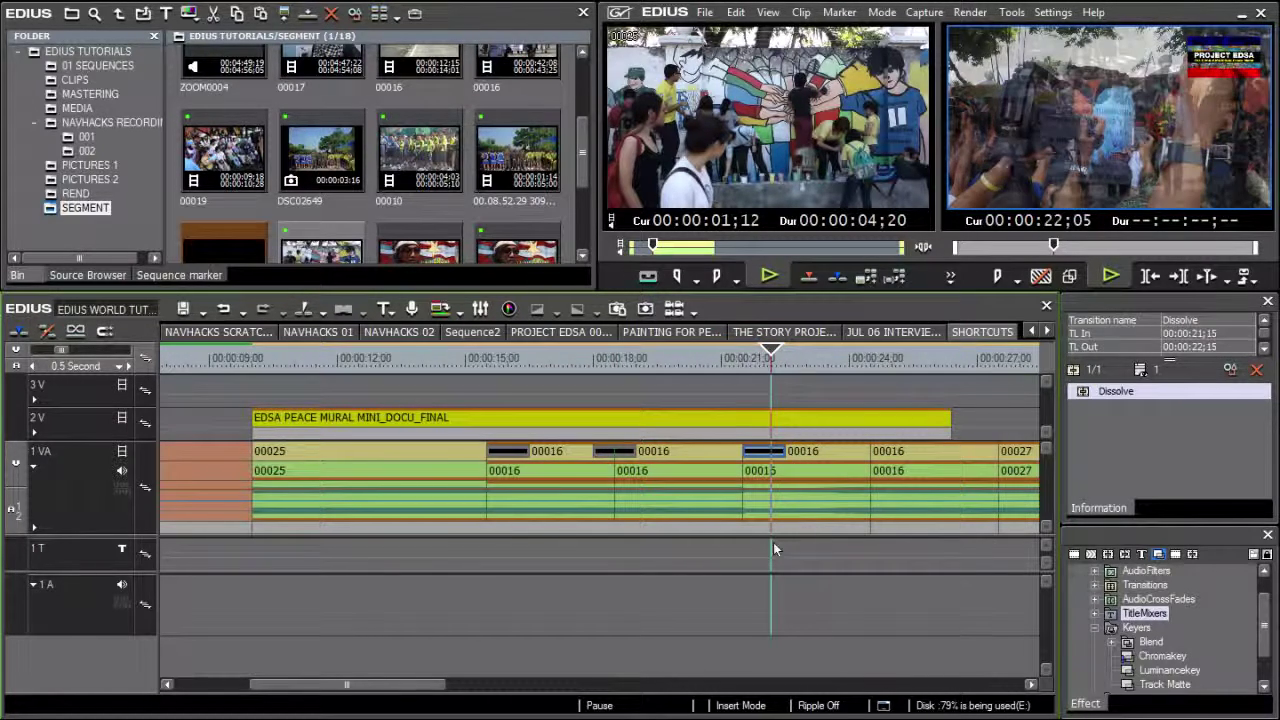
- Delete the two interview clips following AG INTERVIEW on track 1 VA and close the gaps they leave
key(Delete)
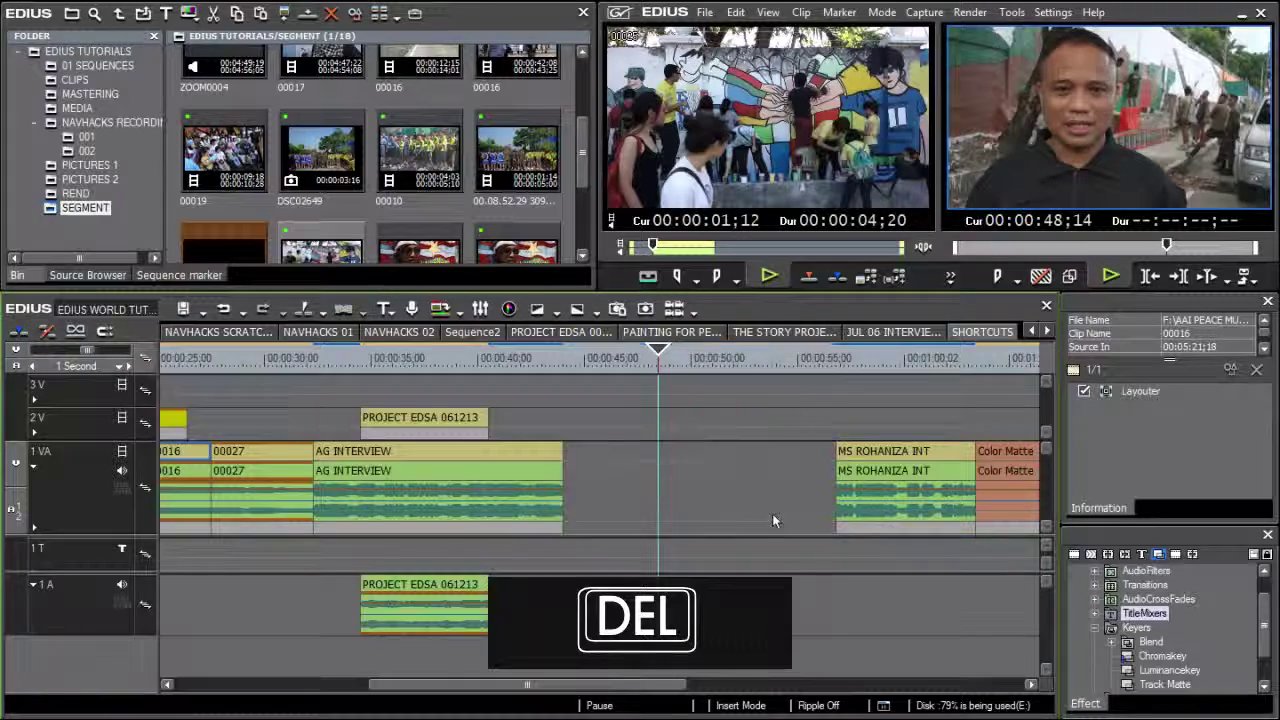
click(884, 455)
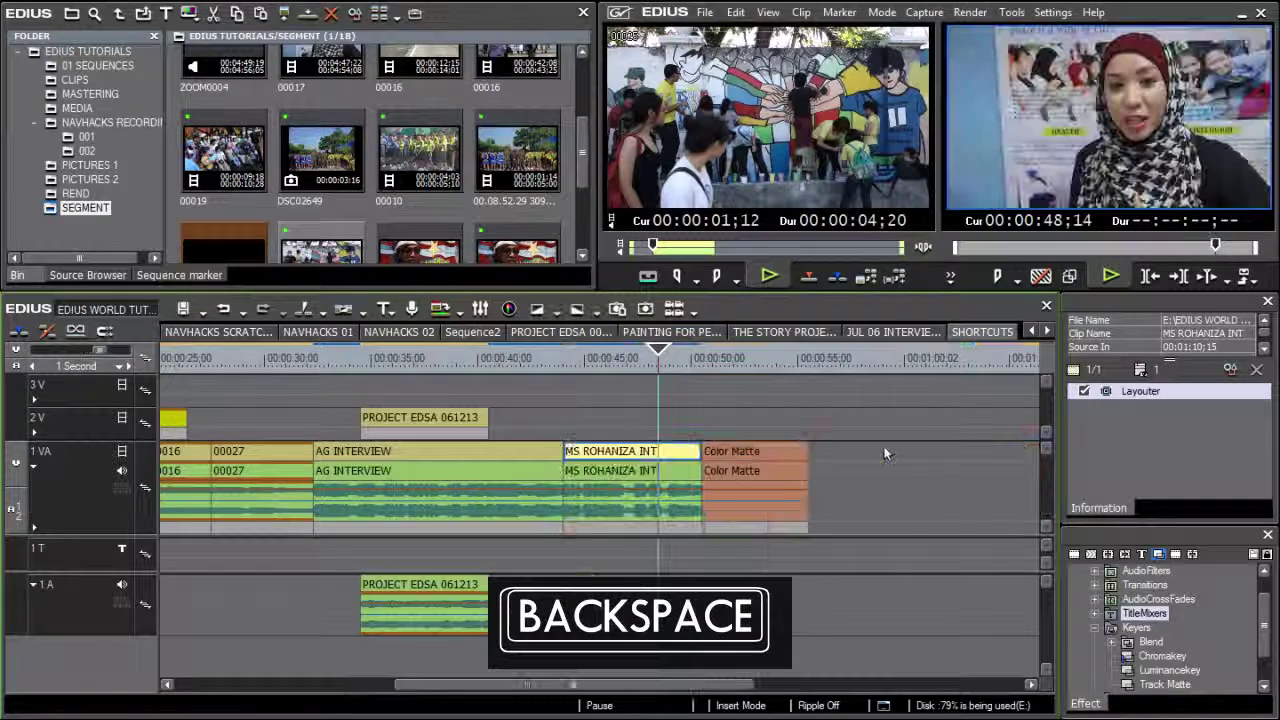
click(585, 360)
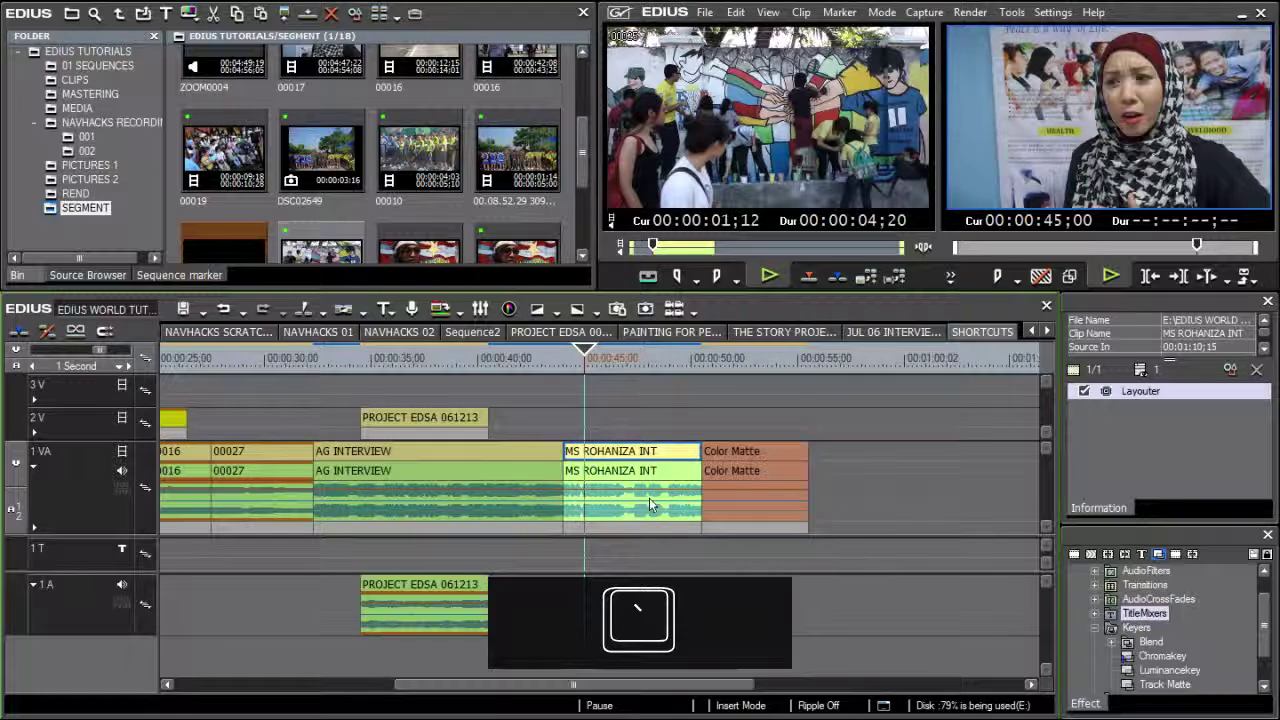
key(grave)
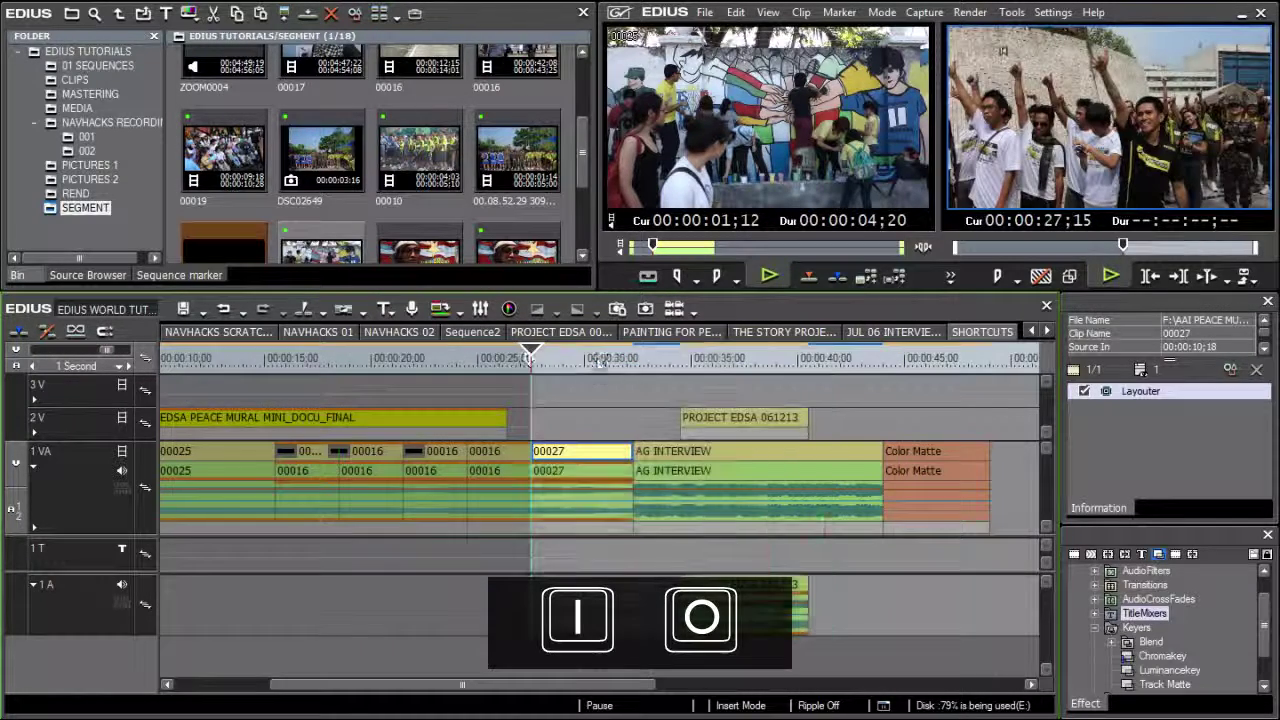
- Mark In at 00:00:27;15 and Out at 00:00:32;09 around clip 00027, and clear both points
click(633, 360)
key(o)
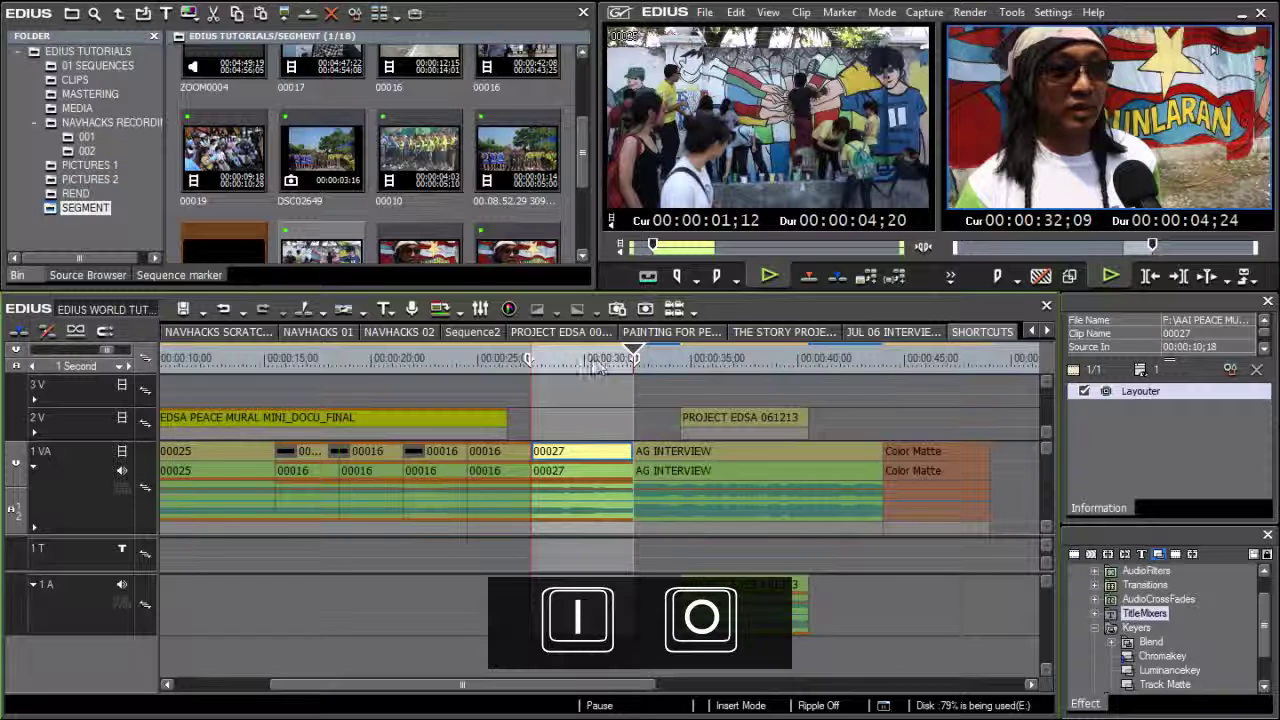
key(alt+i)
key(alt+o)
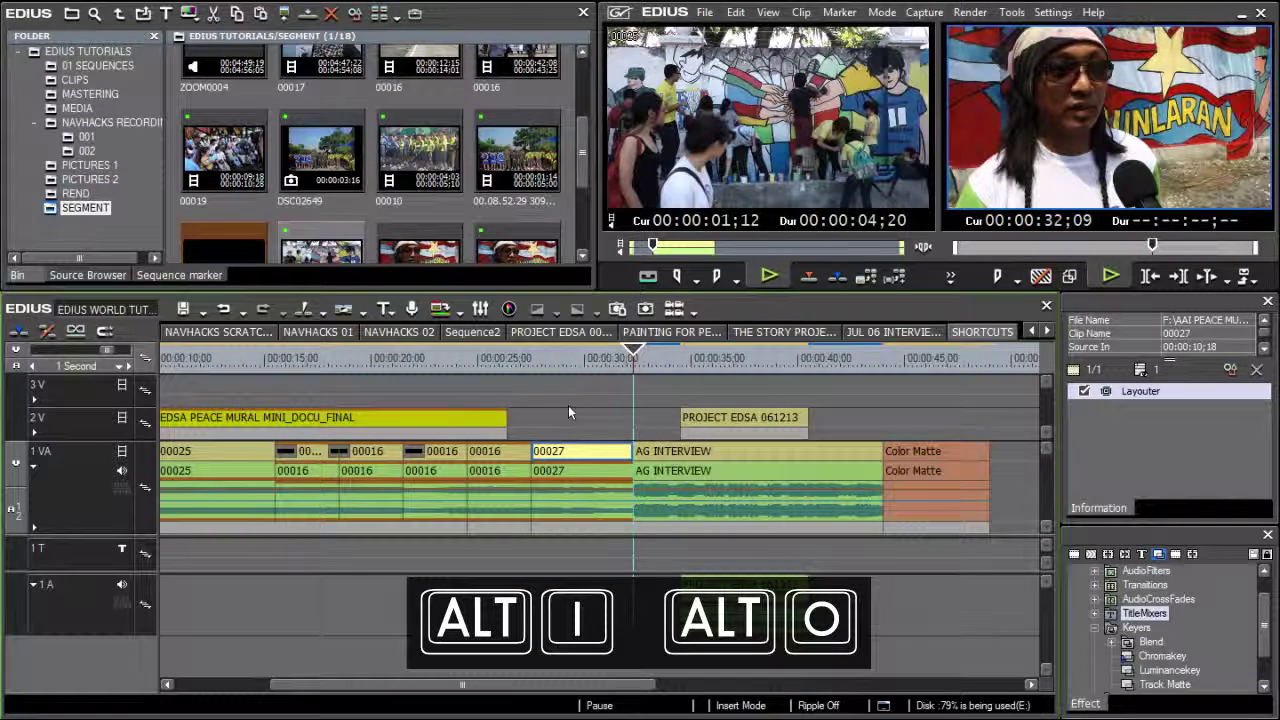
- Set In and Out points around selected clip 00027, extend them to include the preceding 00016 clip, and clear them
key(z)
drag(599, 420, 558, 490)
key(z)
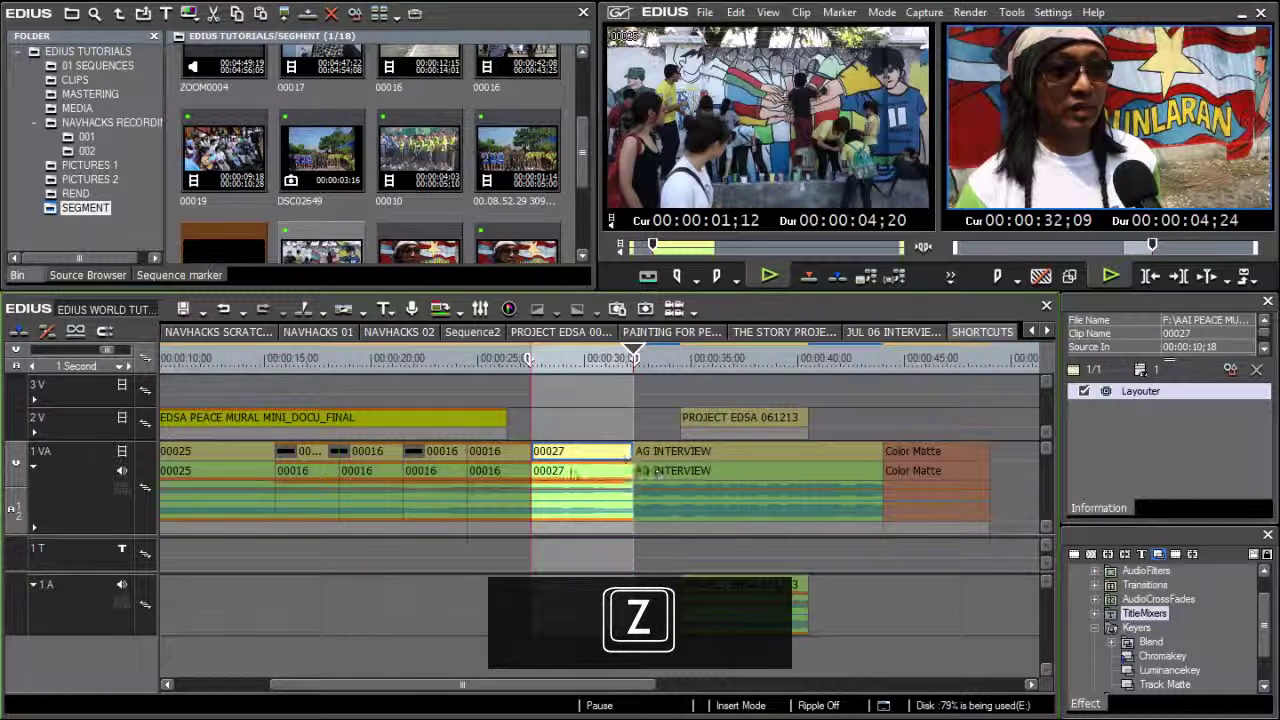
ctrl+click(514, 480)
key(z)
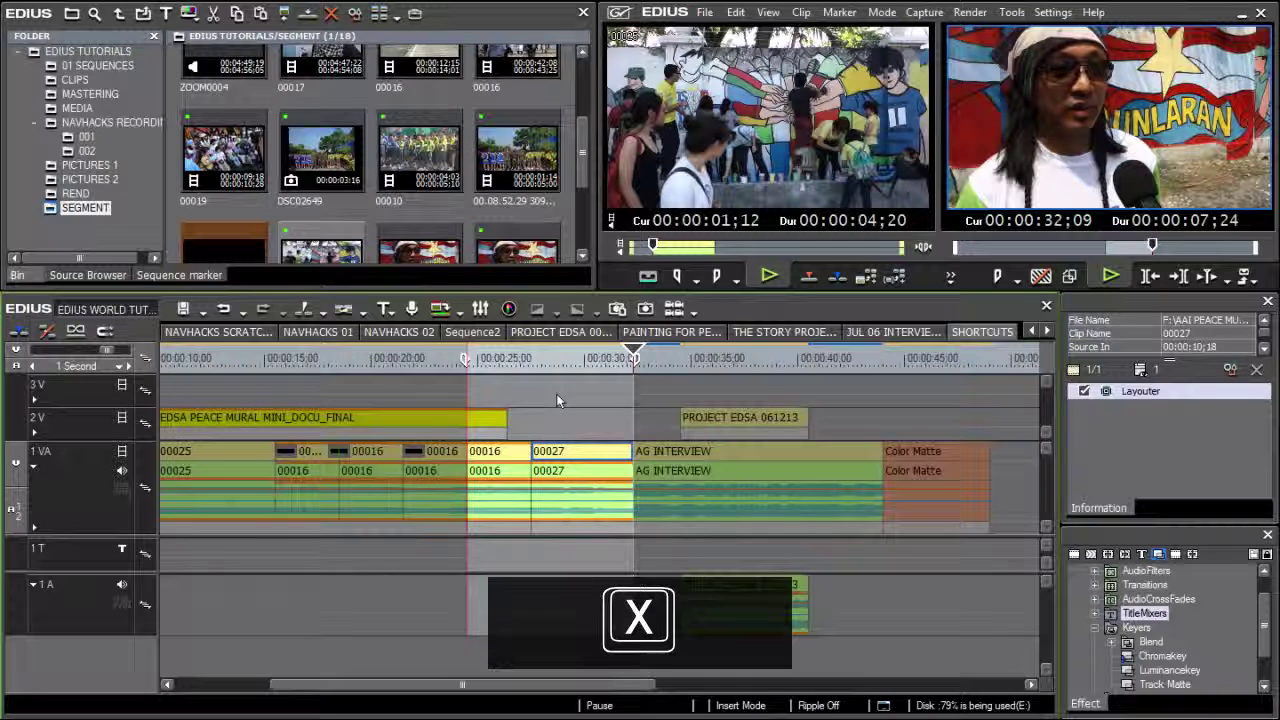
key(x)
- Trim AG INTERVIEW to start at 00:00:33;05 and end at 00:00:42;14, and jump the playhead to its marked In and Out points
key(1)
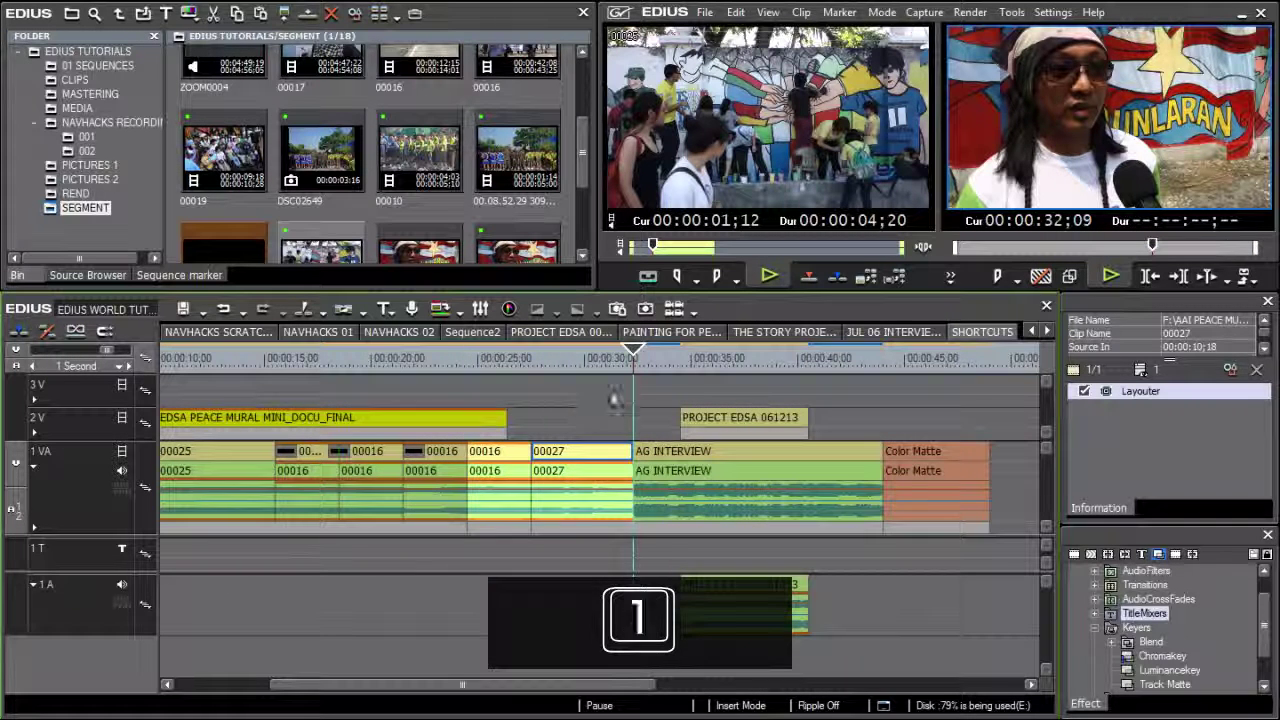
click(652, 358)
click(670, 450)
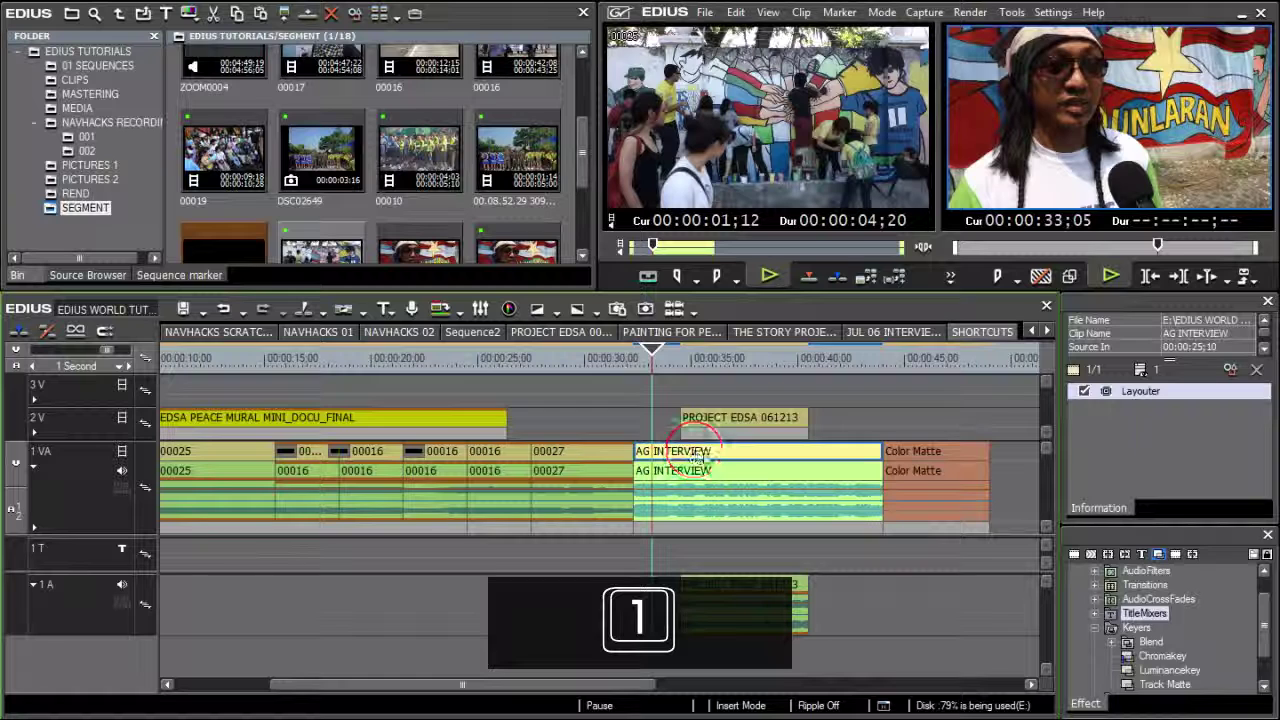
key(n)
click(850, 358)
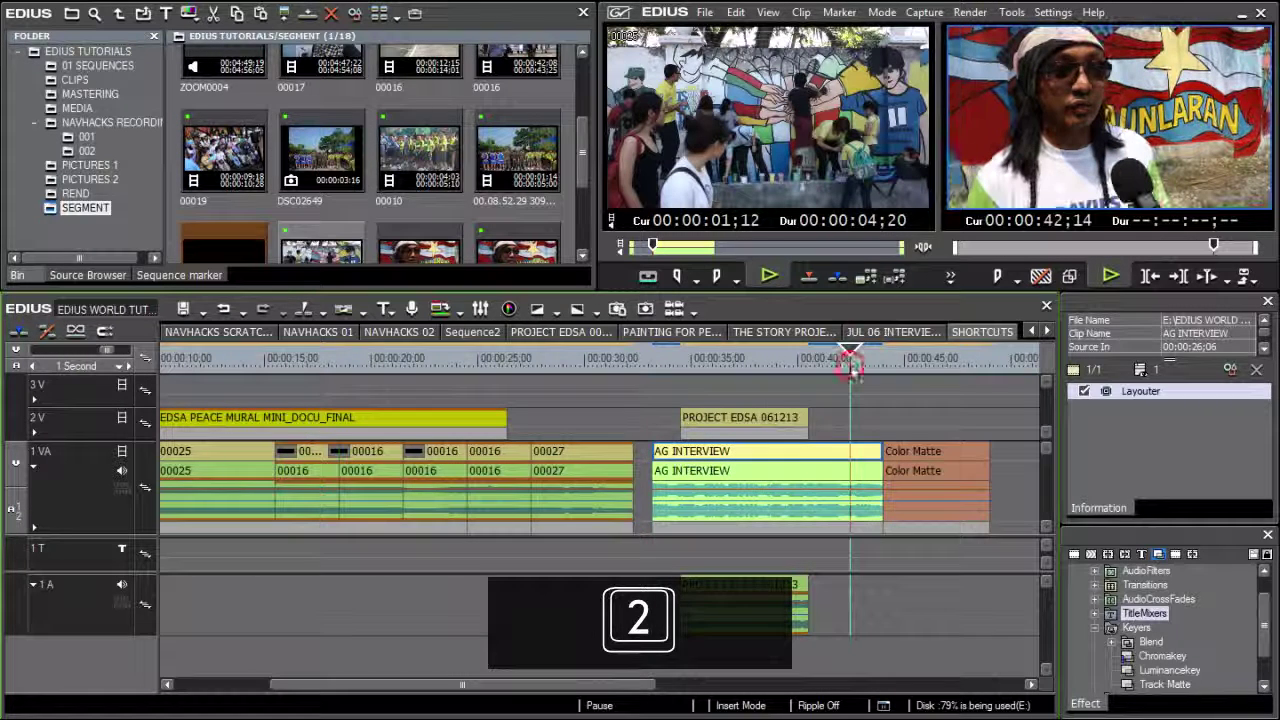
key(m)
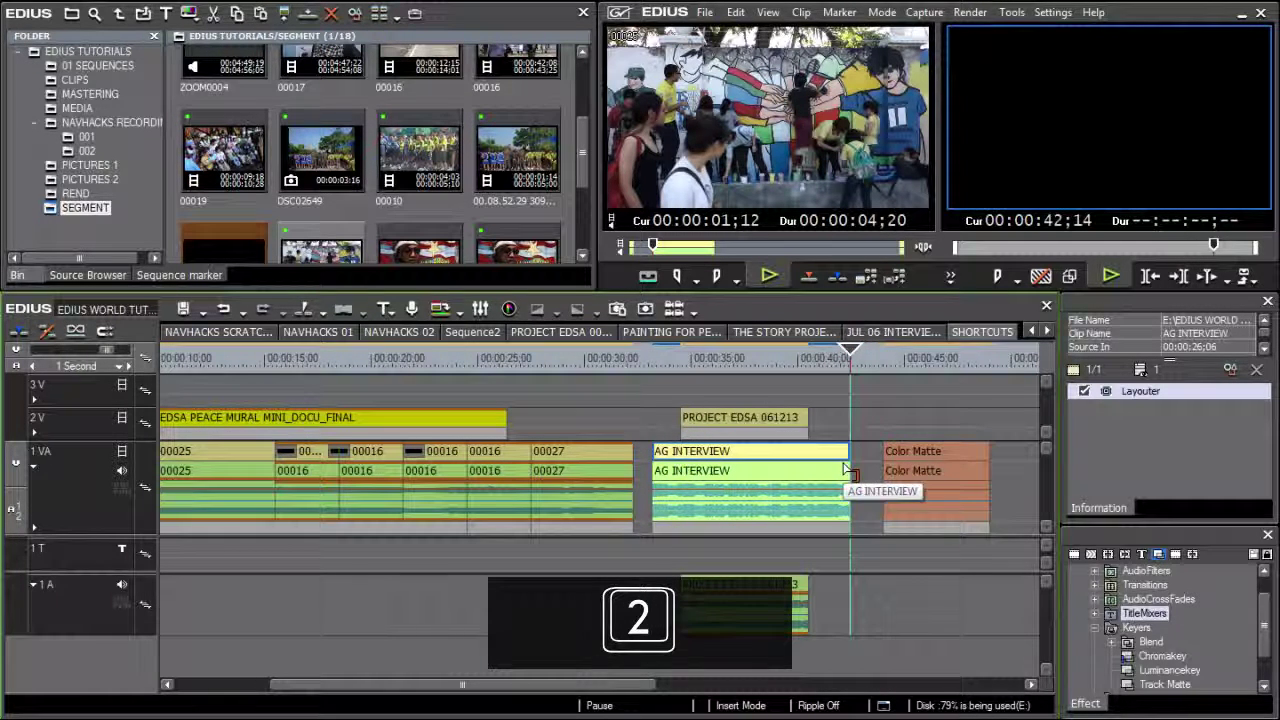
key(q)
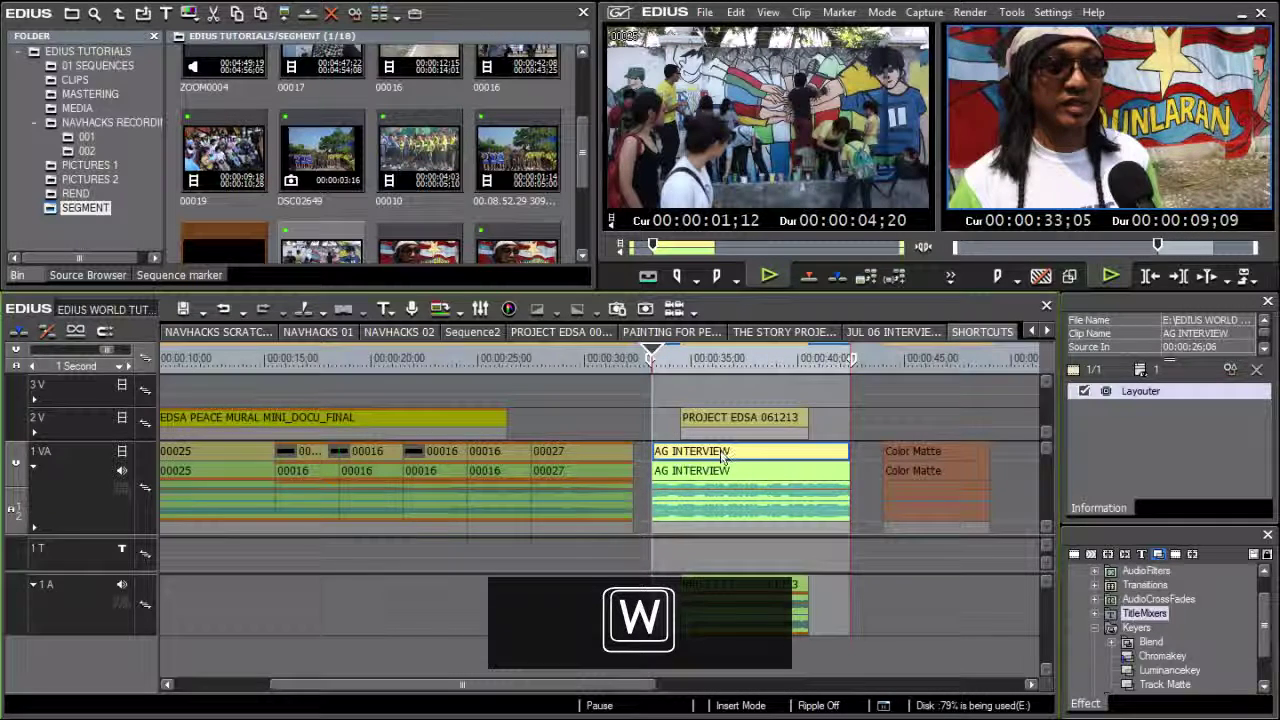
key(w)
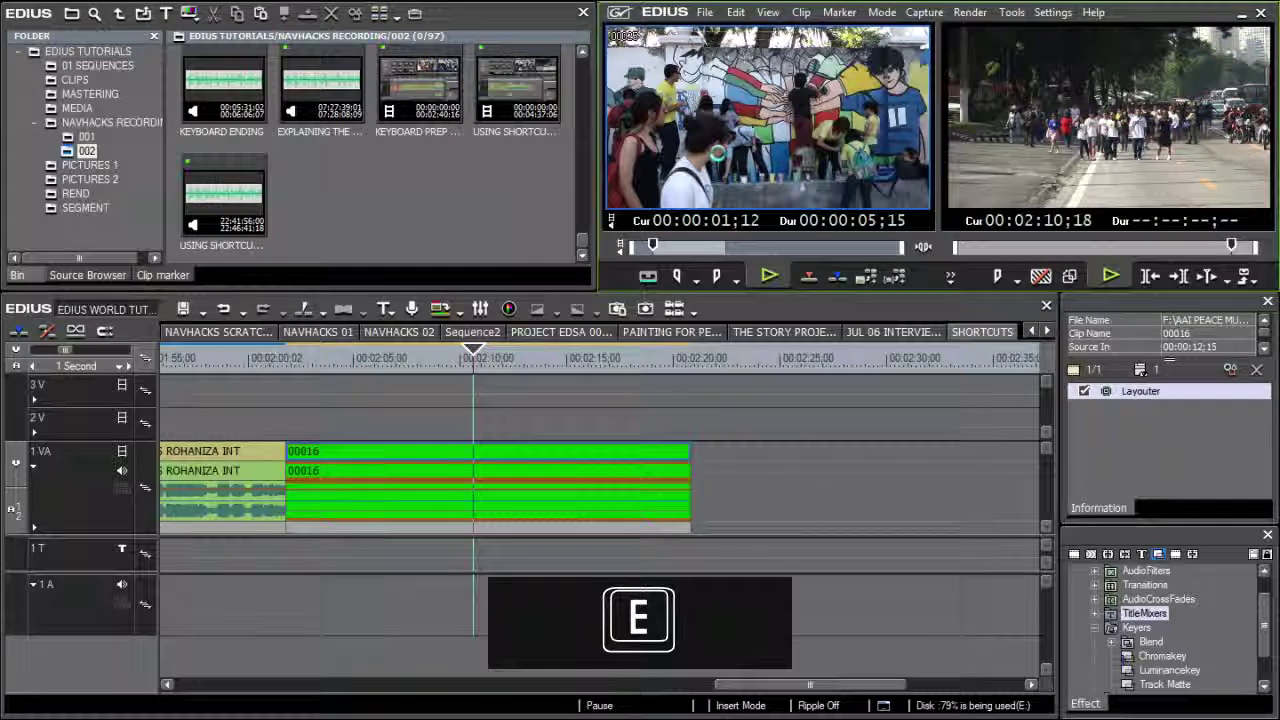
- Insert source clip 00025 into the 00016 clip on track 1 VA, and overwrite the same source at 00:02:14;17
key(e)
click(556, 360)
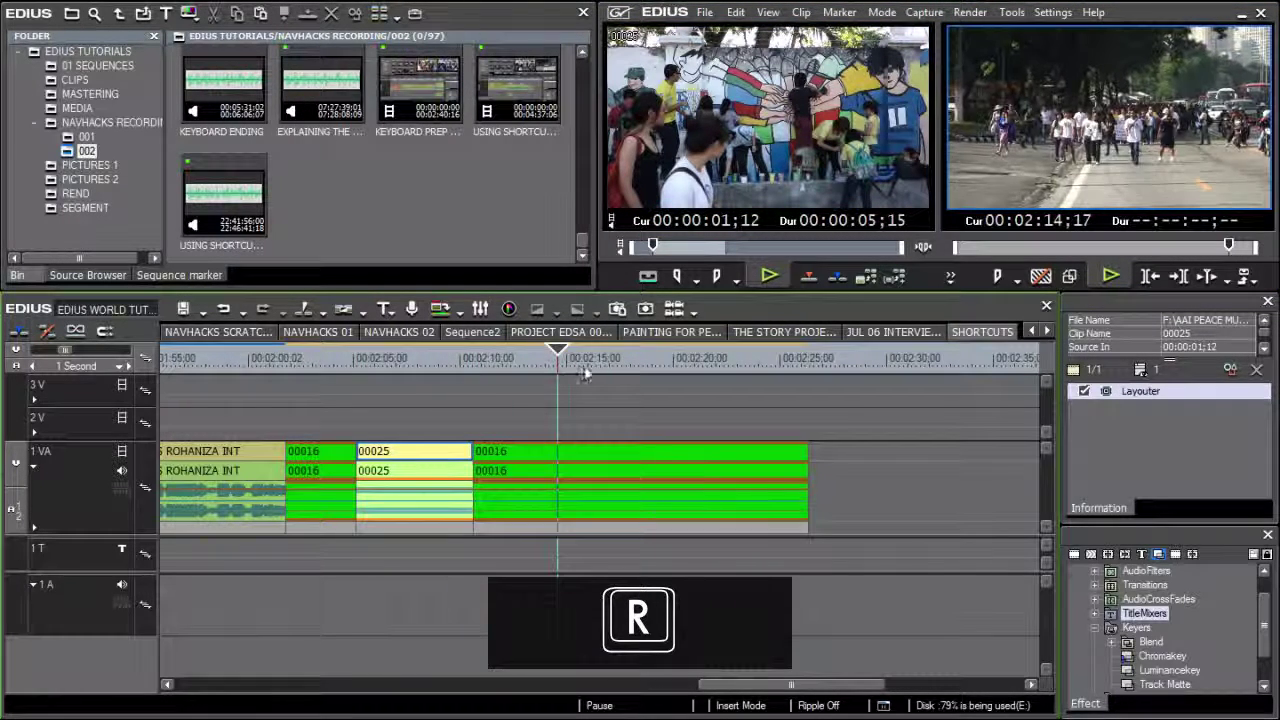
click(568, 455)
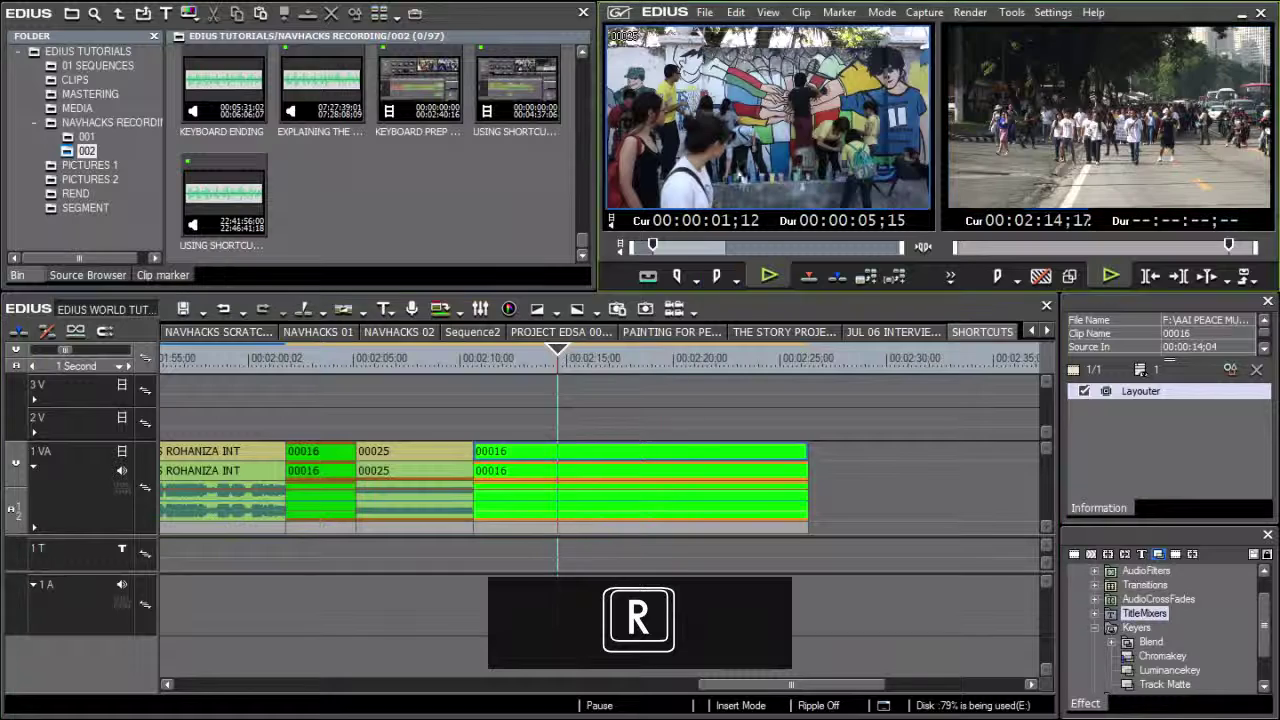
key(r)
- Disable the video part of the 00025 clip starting at 00:02:14;17, and set In and Out points around that clip
click(607, 360)
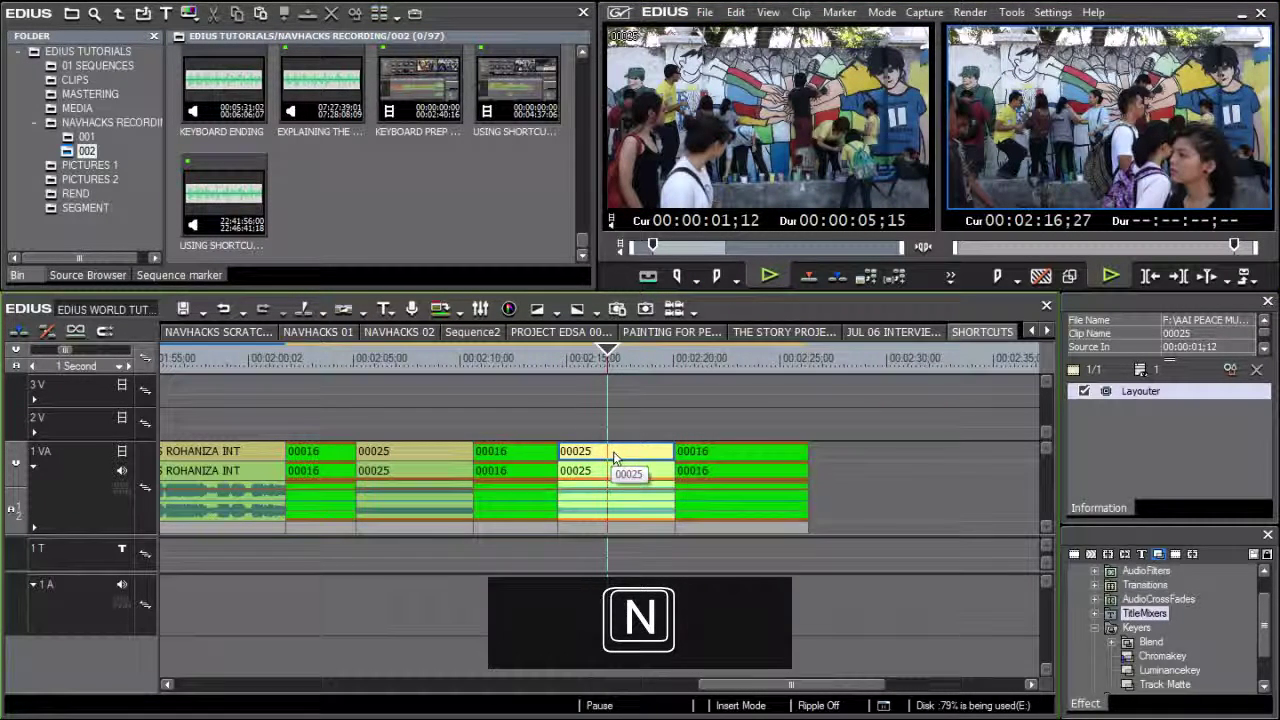
key(alt+n)
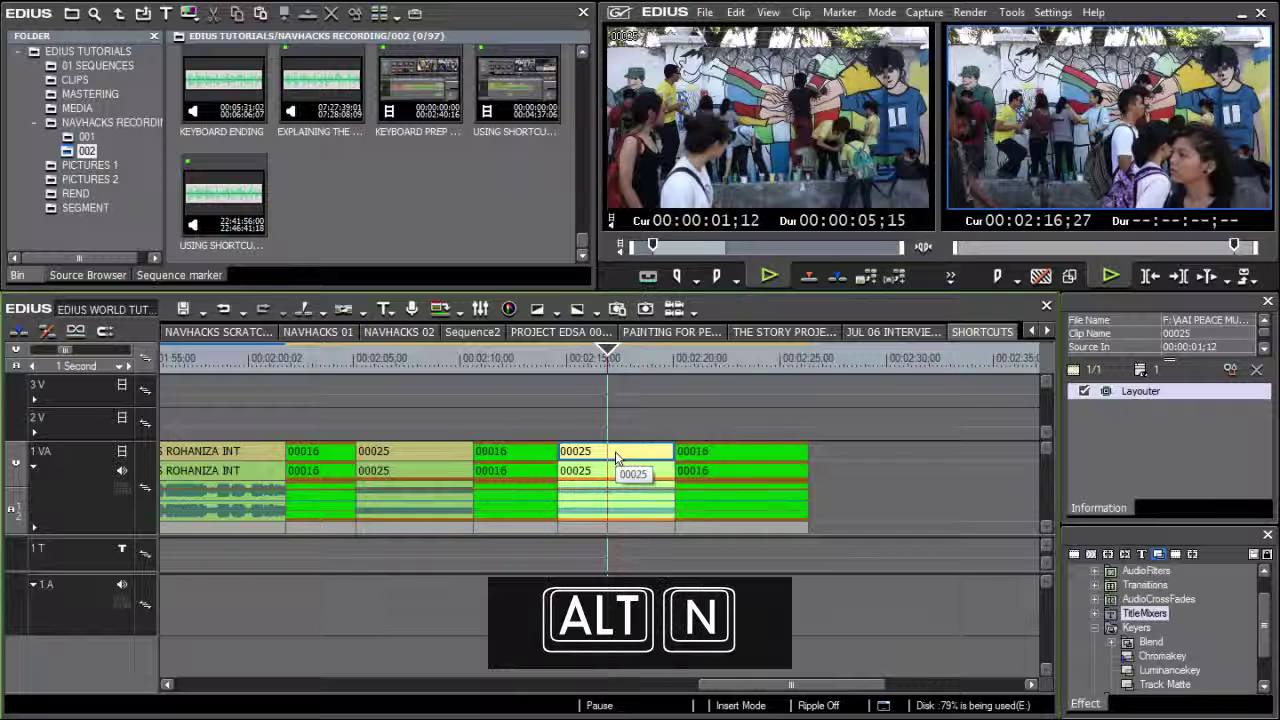
click(621, 476)
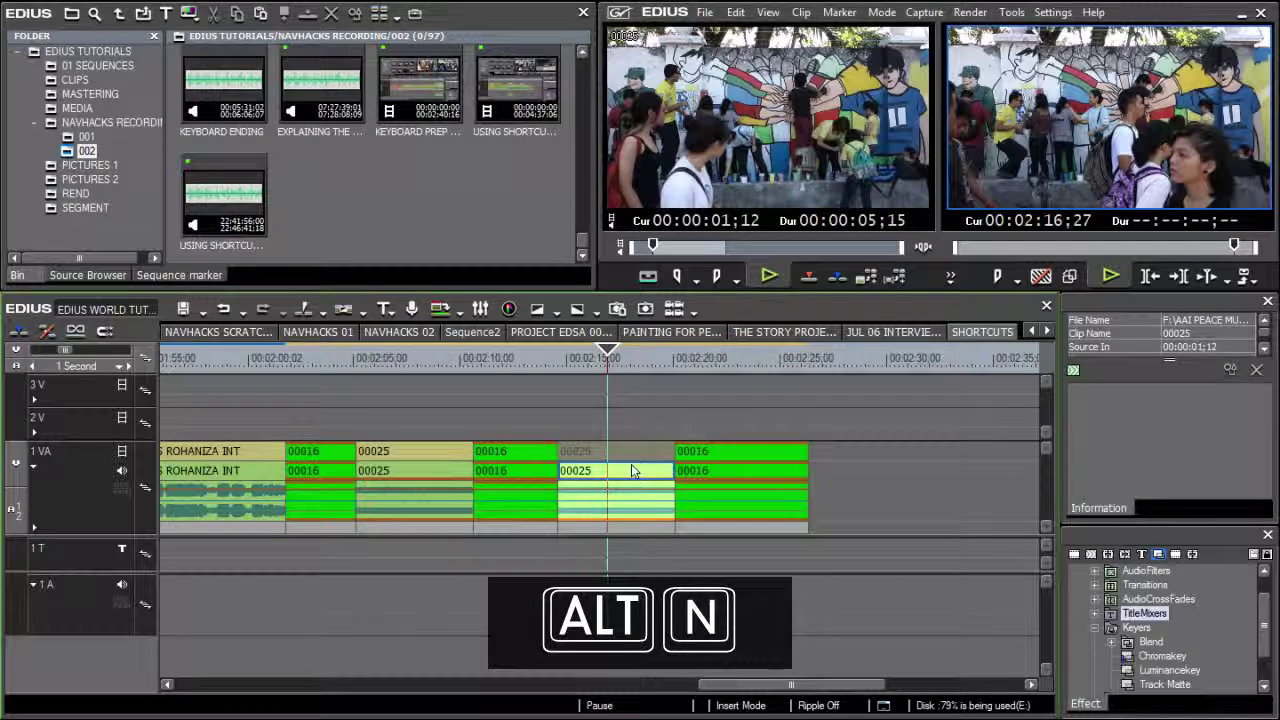
click(632, 458)
key(alt)
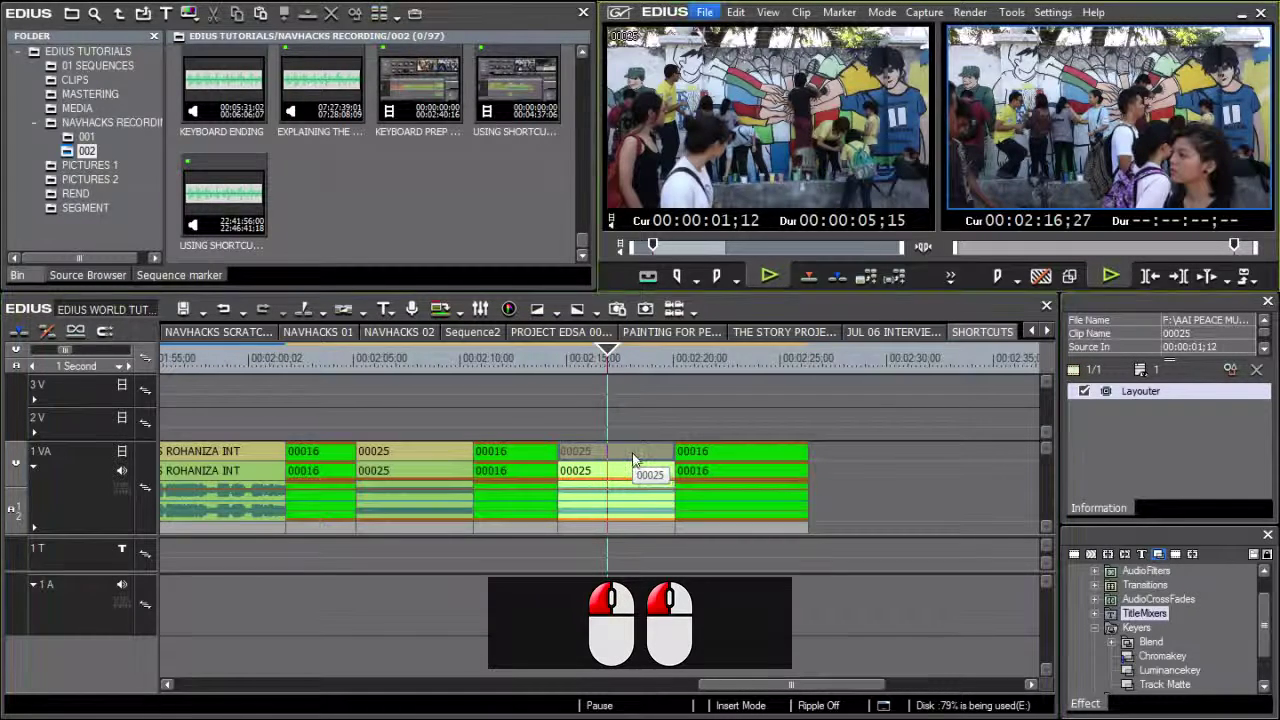
click(617, 368)
key(z)
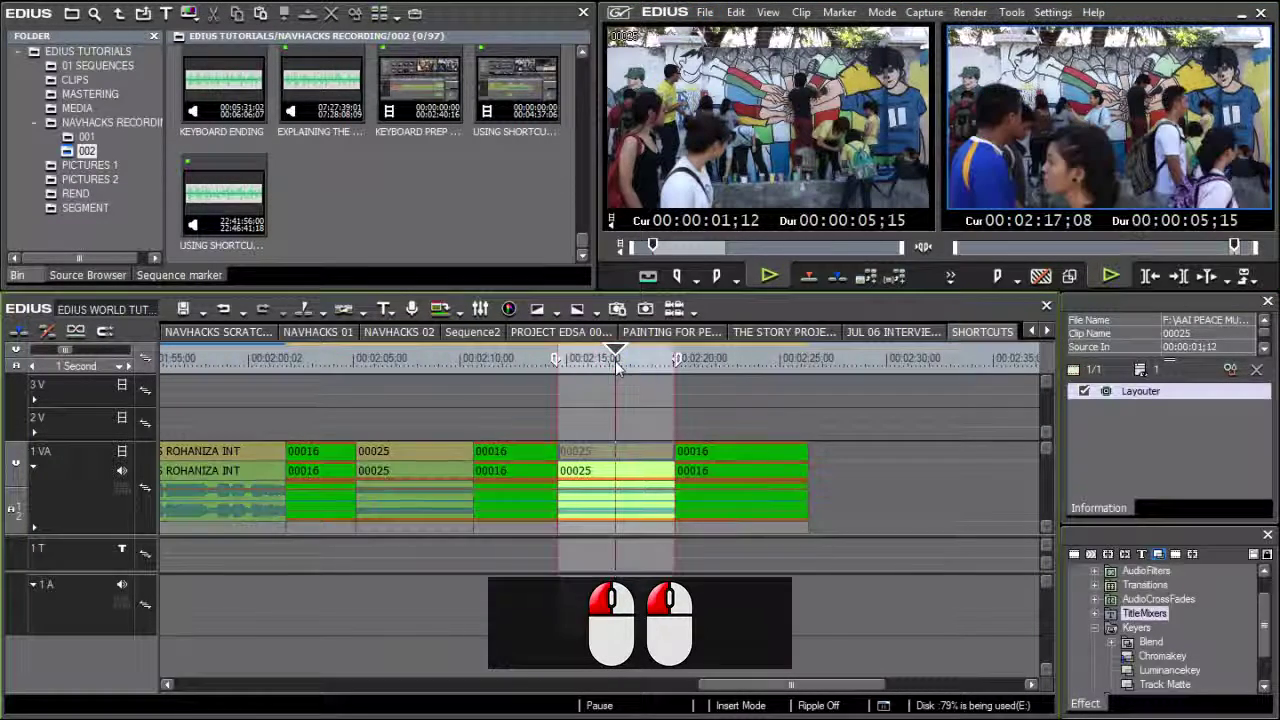
- Nudge the 00016 clip following the marked range along track 1 VA in small and then in larger frame increments
key(period)
click(881, 458)
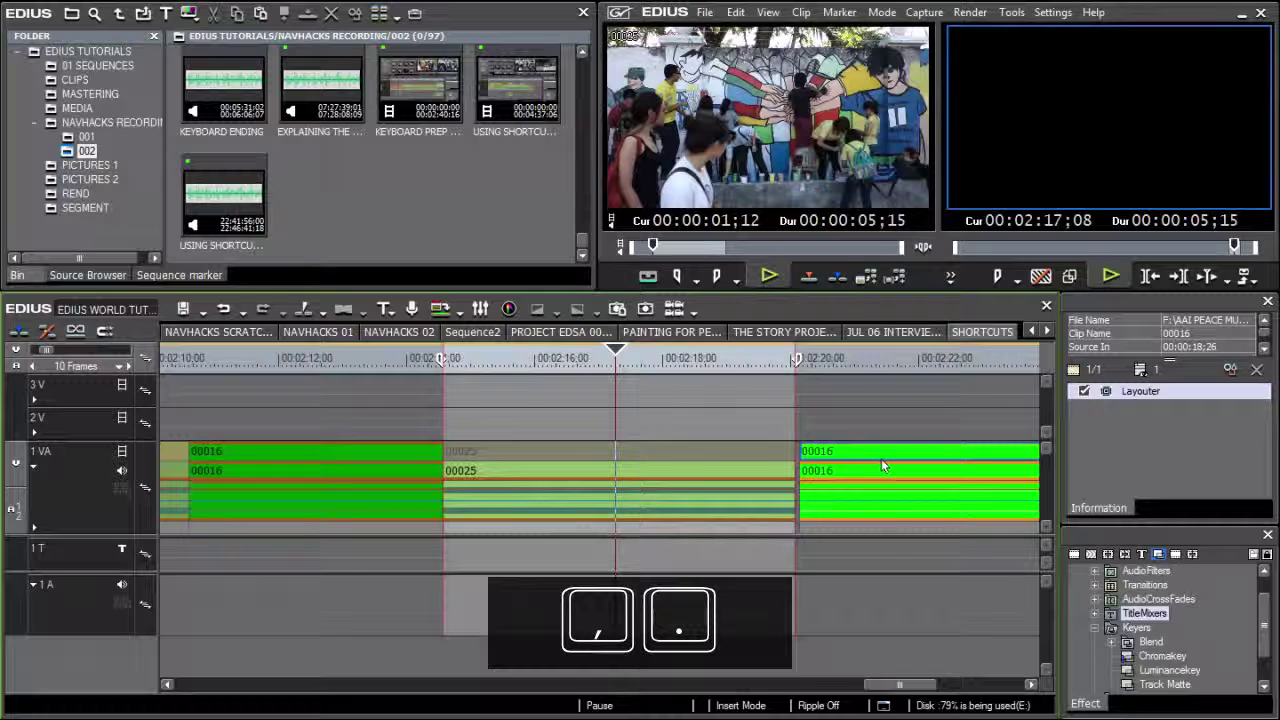
key(comma)
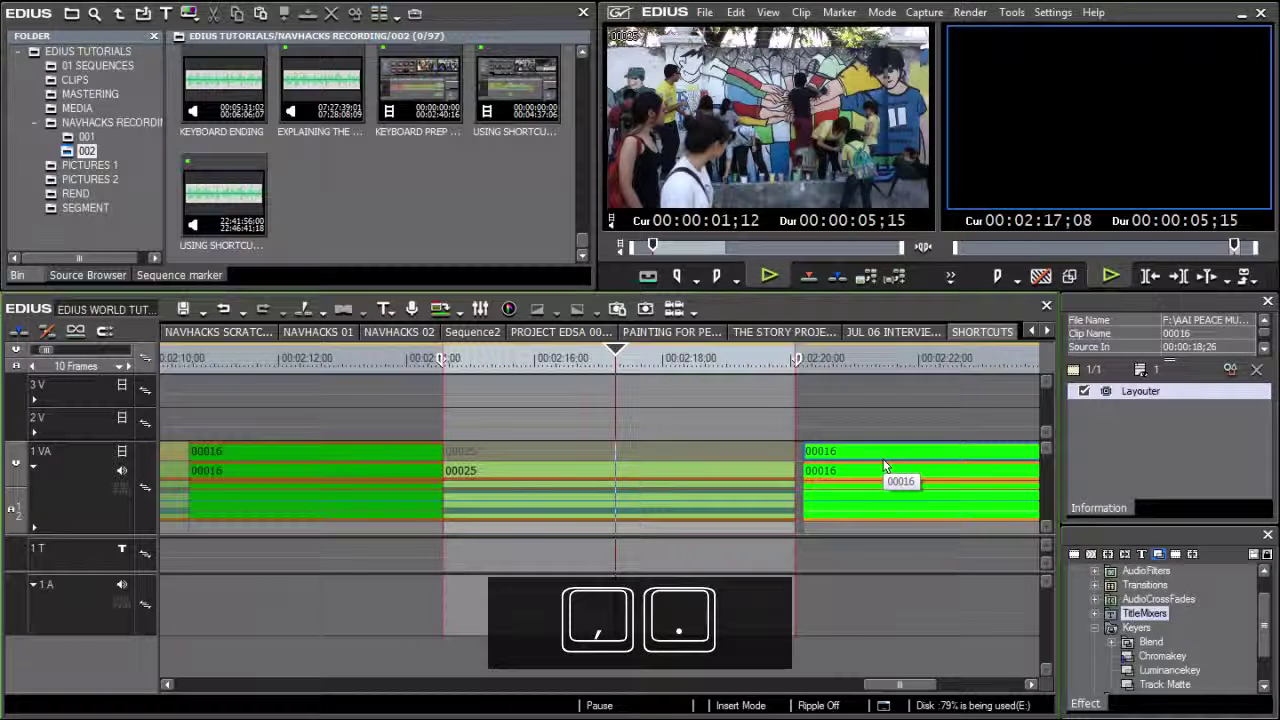
key(shift+period)
key(shift+period)
key(shift+period)
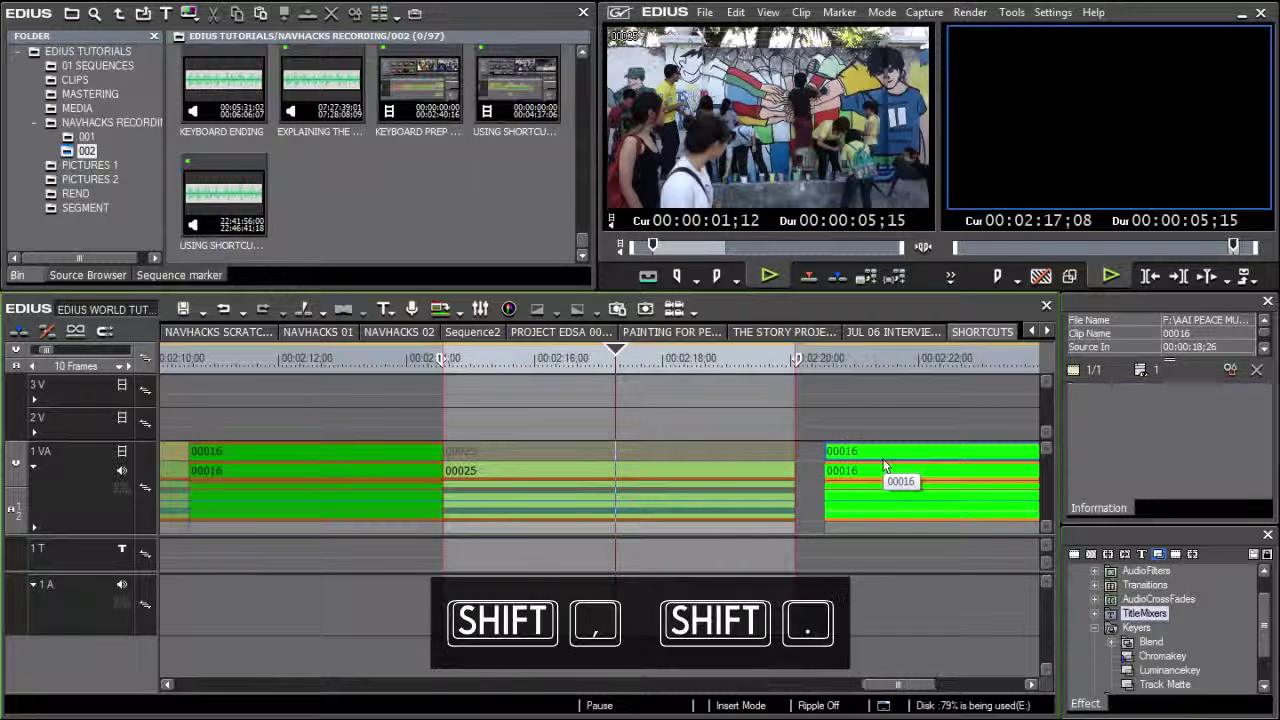
key(shift+comma)
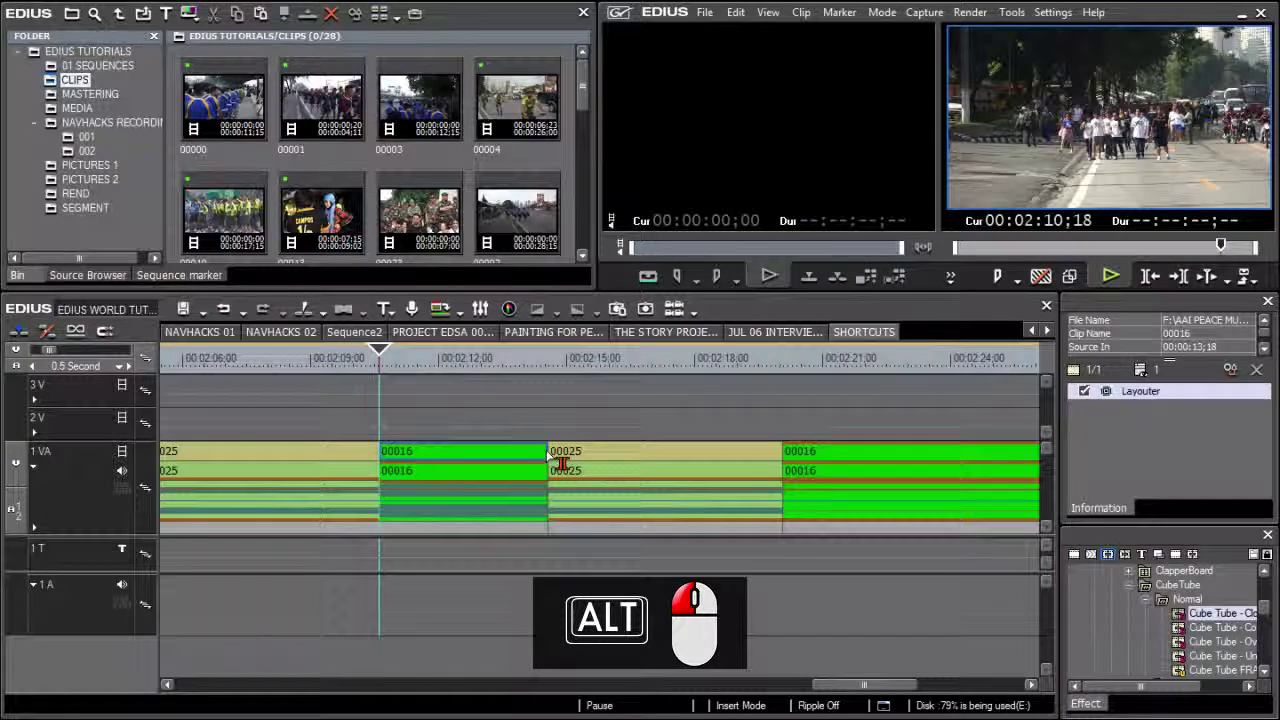
- Roll the cut between clips 00016 and 00025 to 00:02:15;26 and back, and slip clip 00016 to source In 00:00:15;01
drag(560, 462, 597, 457)
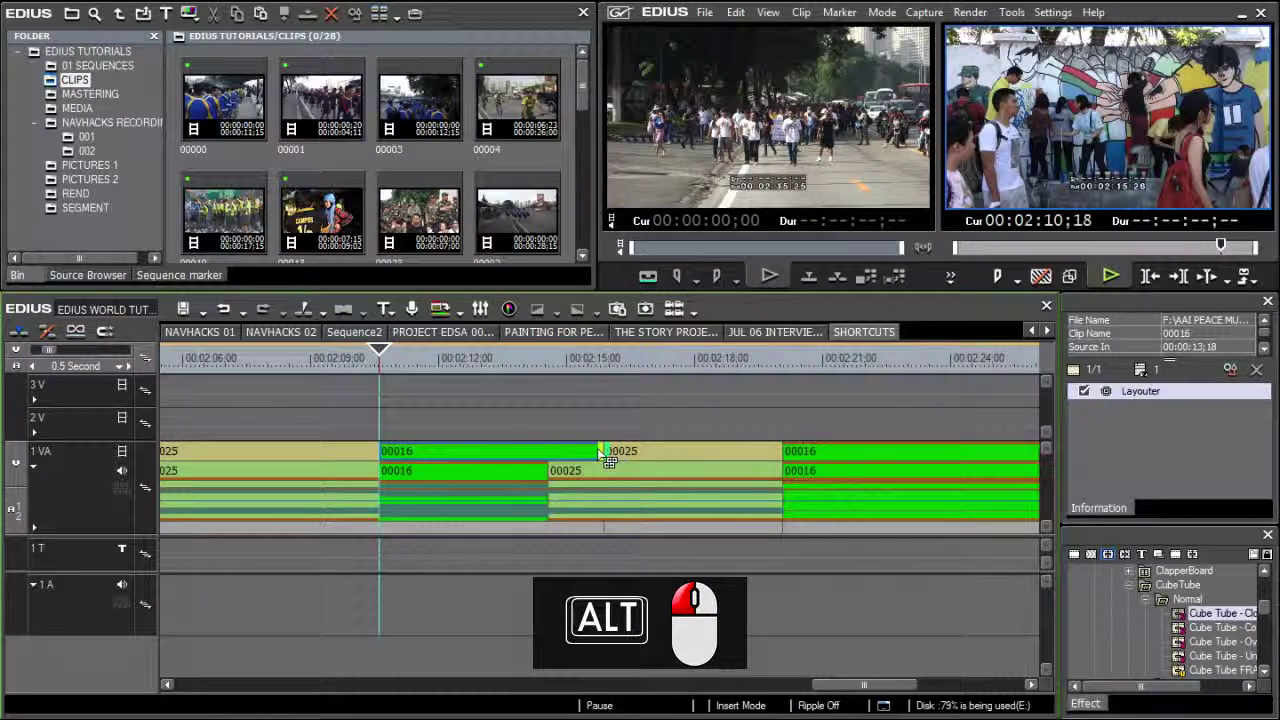
drag(610, 459, 548, 459)
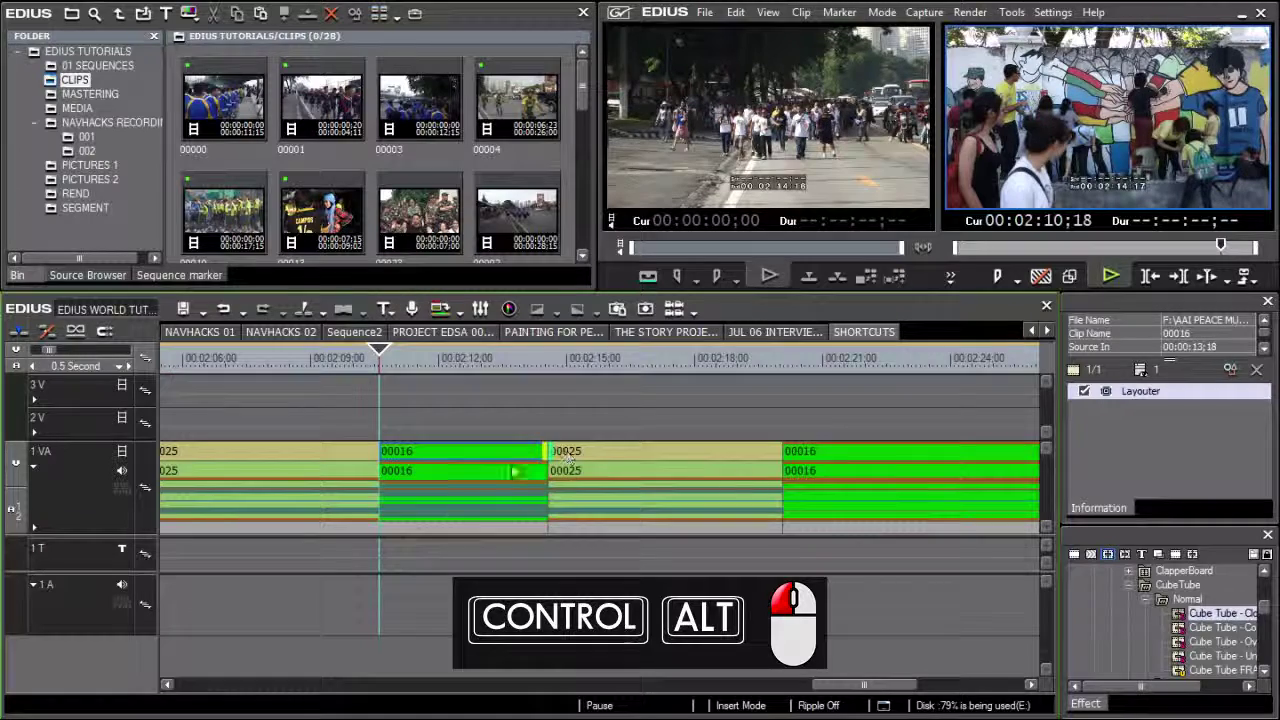
click(483, 457)
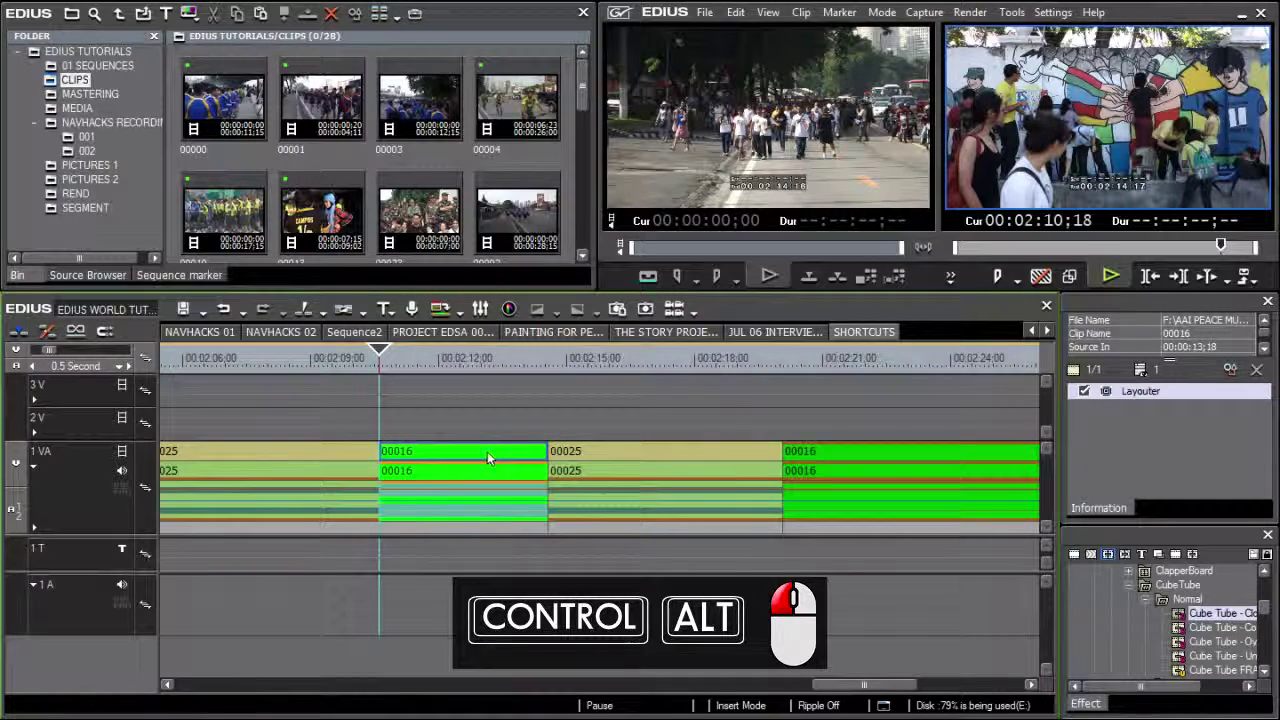
drag(473, 456, 340, 463)
- Open Trim Mode for the 00016 clip starting at 00:02:10;18, and return to normal editing
key(shift+t)
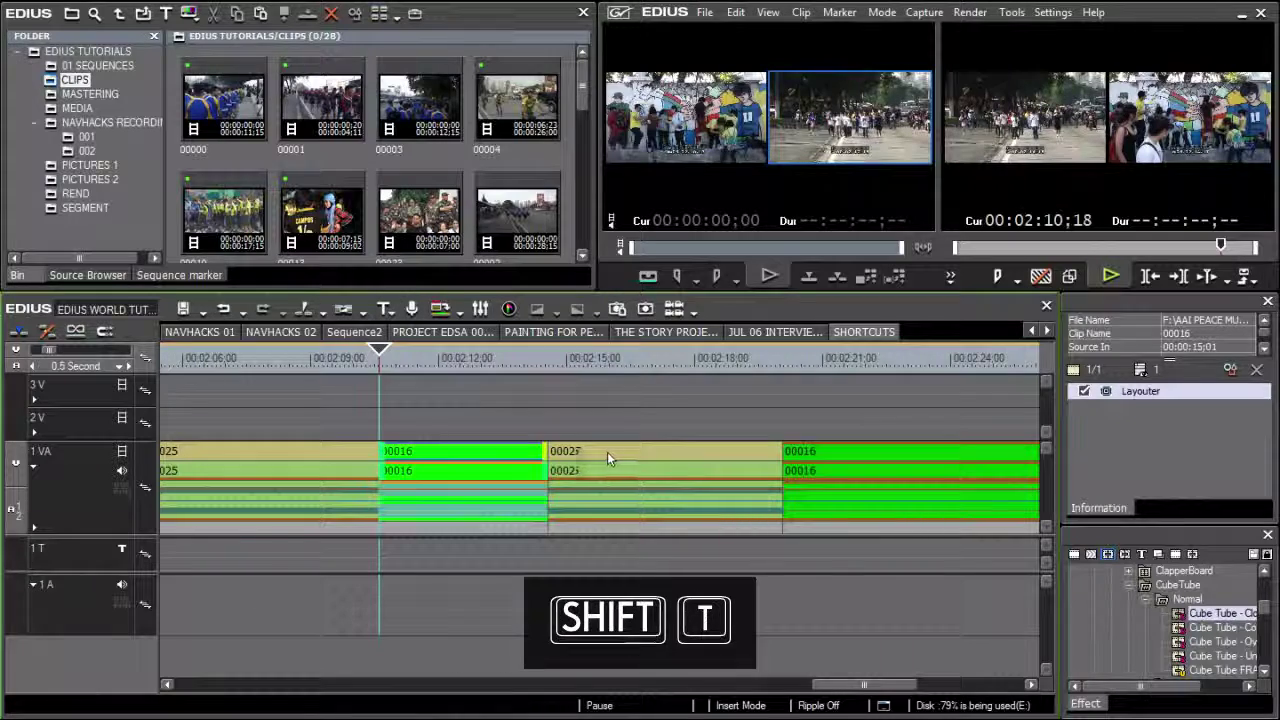
key(shift+t)
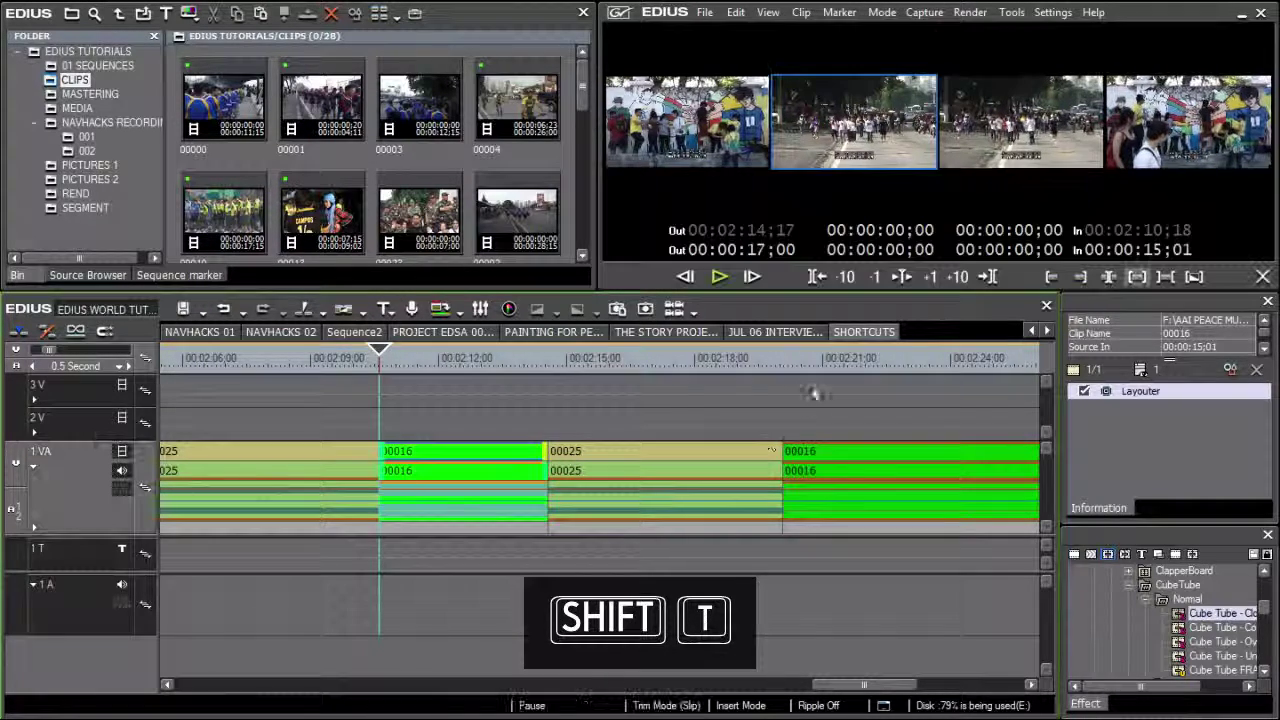
click(1262, 277)
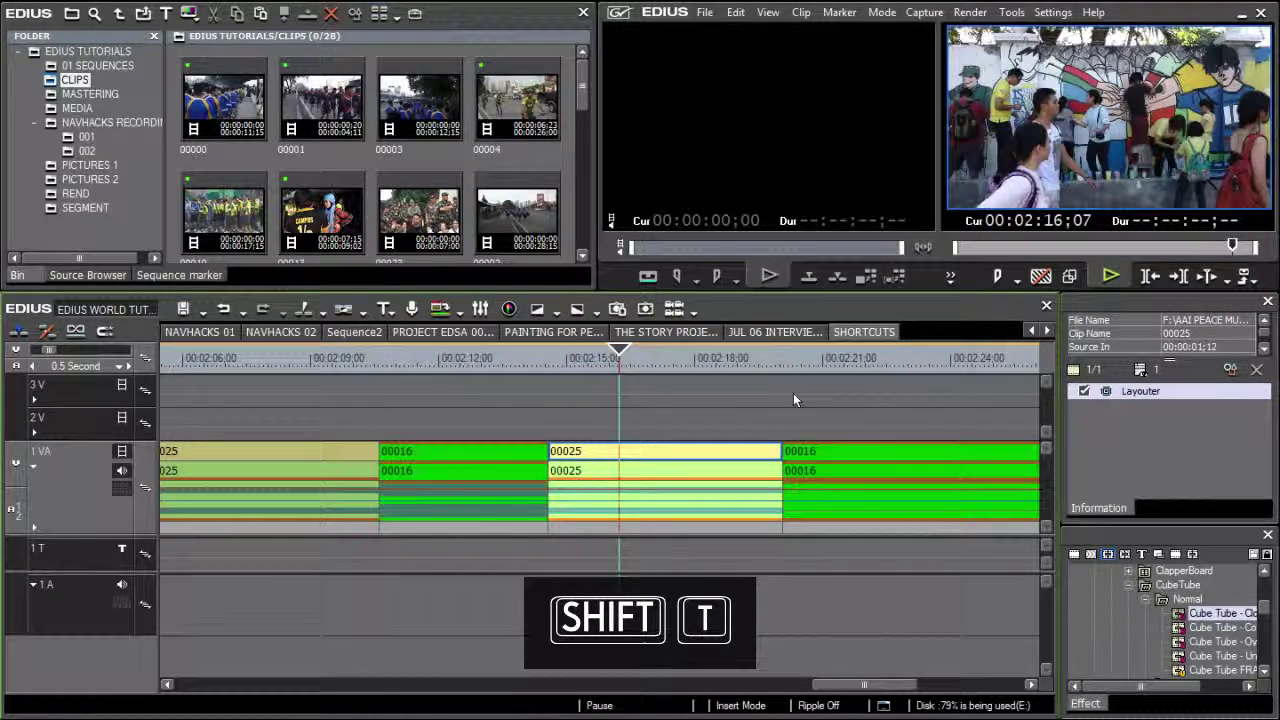
- Set the duration of the 00025 clip at the playhead to 5 seconds, change its speed to 50% forward, and play it
key(ctrl+r)
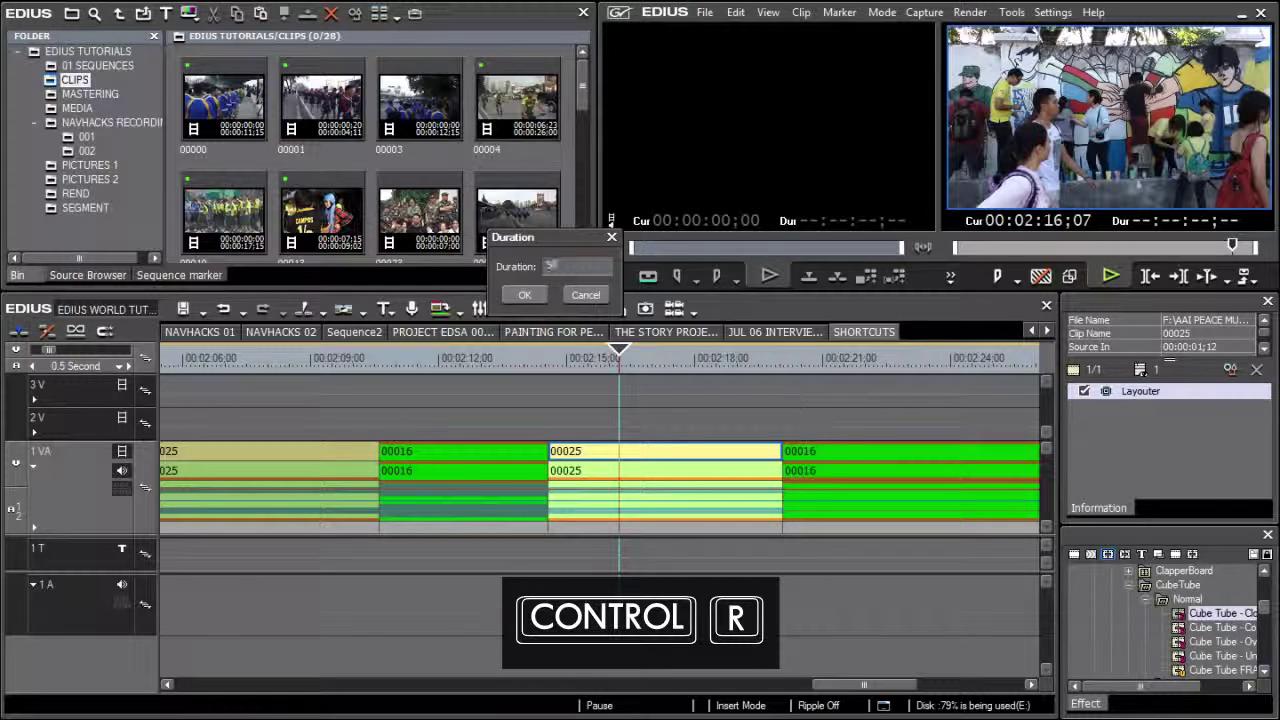
key(Return)
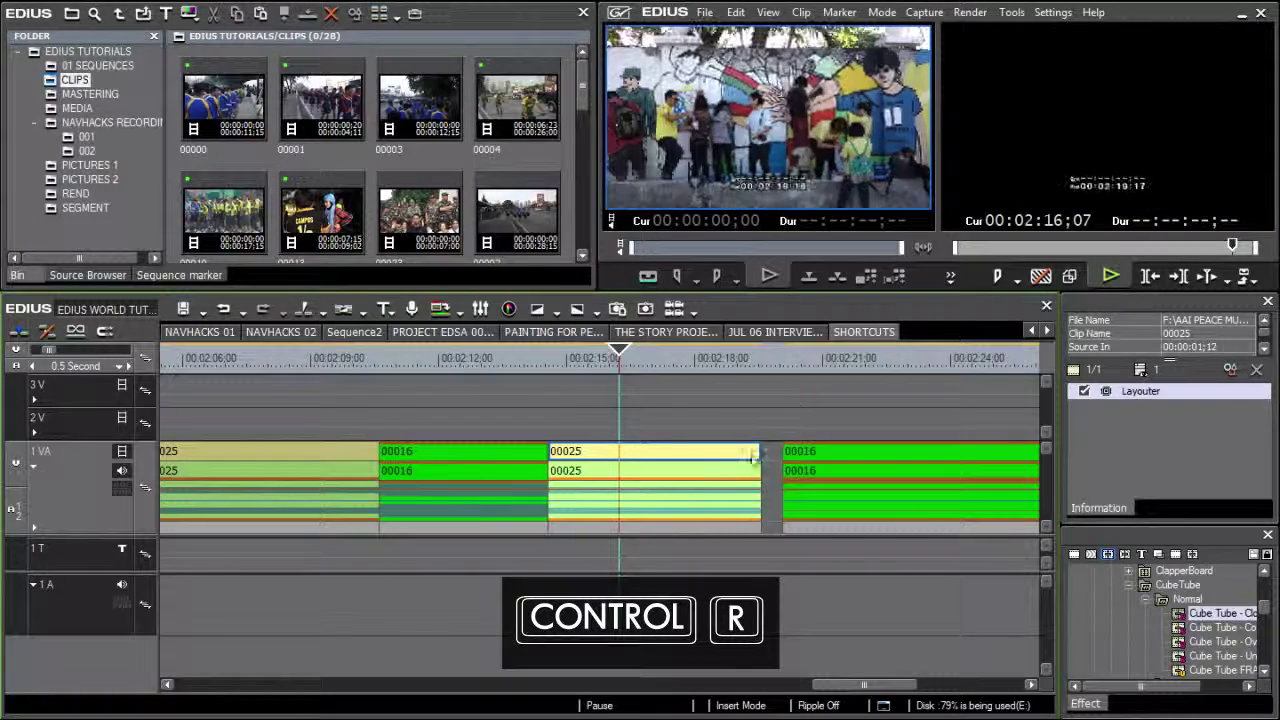
key(ctrl+shift+r)
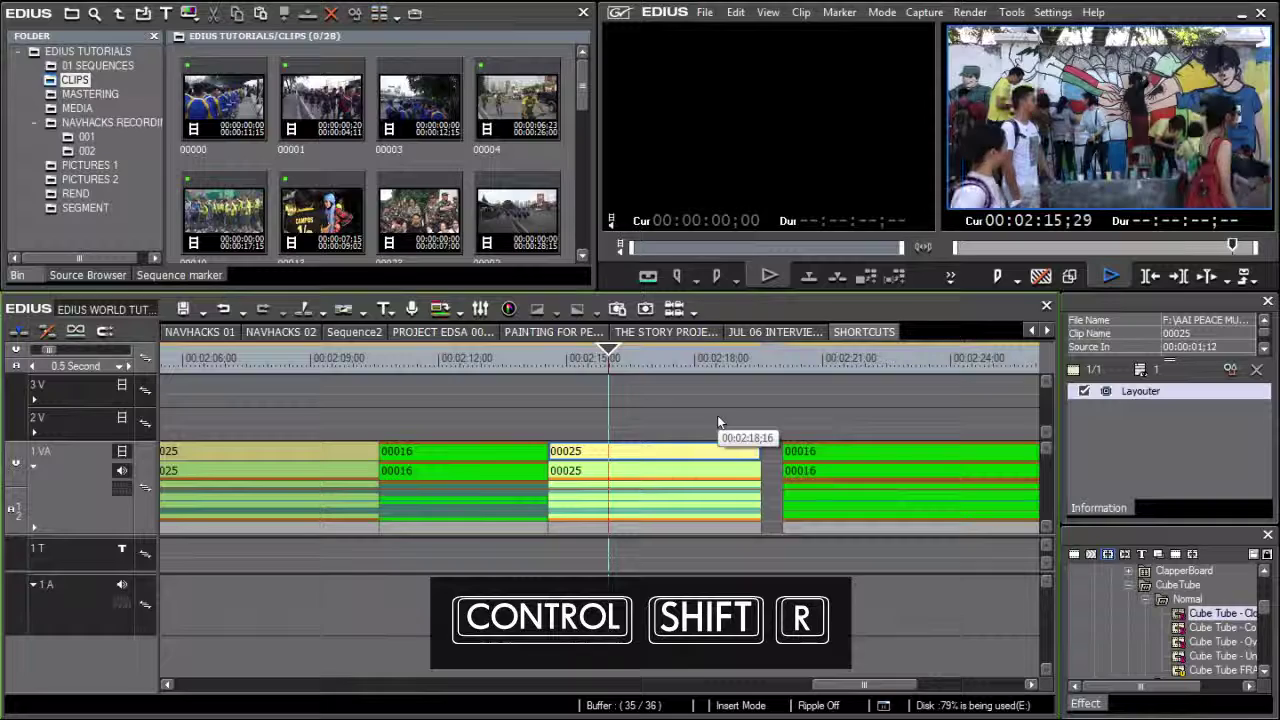
key(ctrl+shift+r)
text(50)
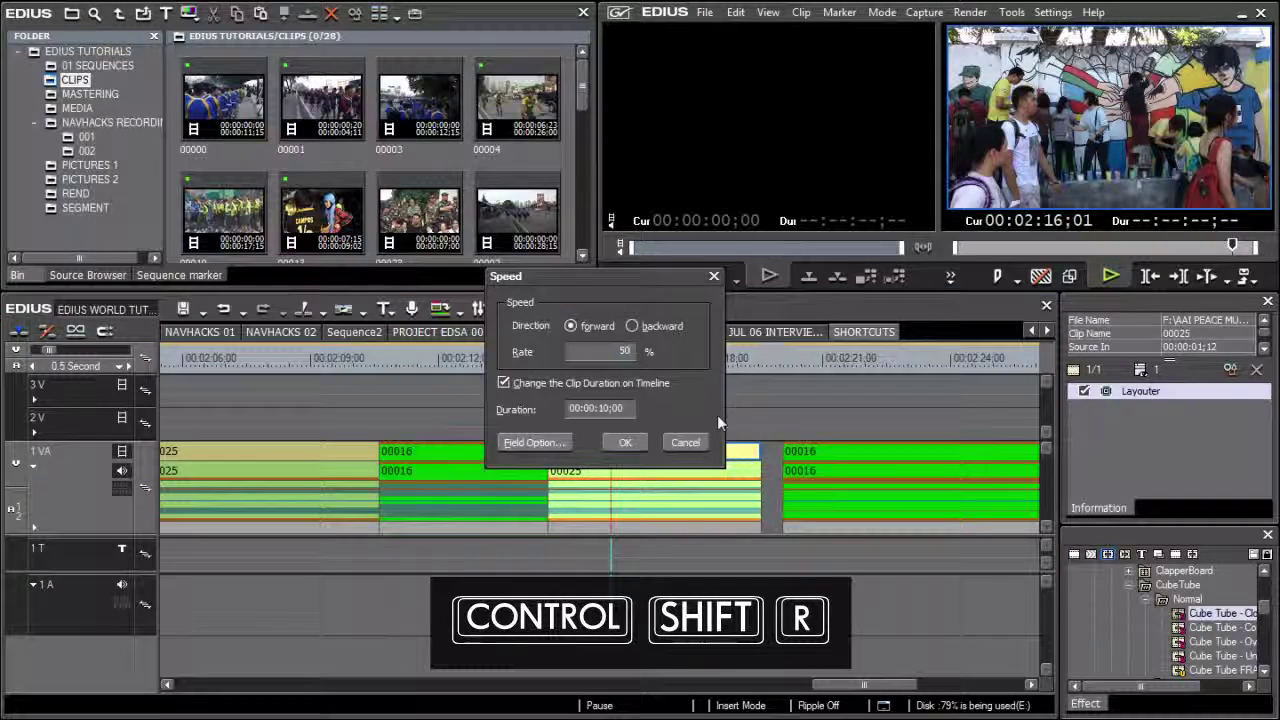
key(Return)
key(space)
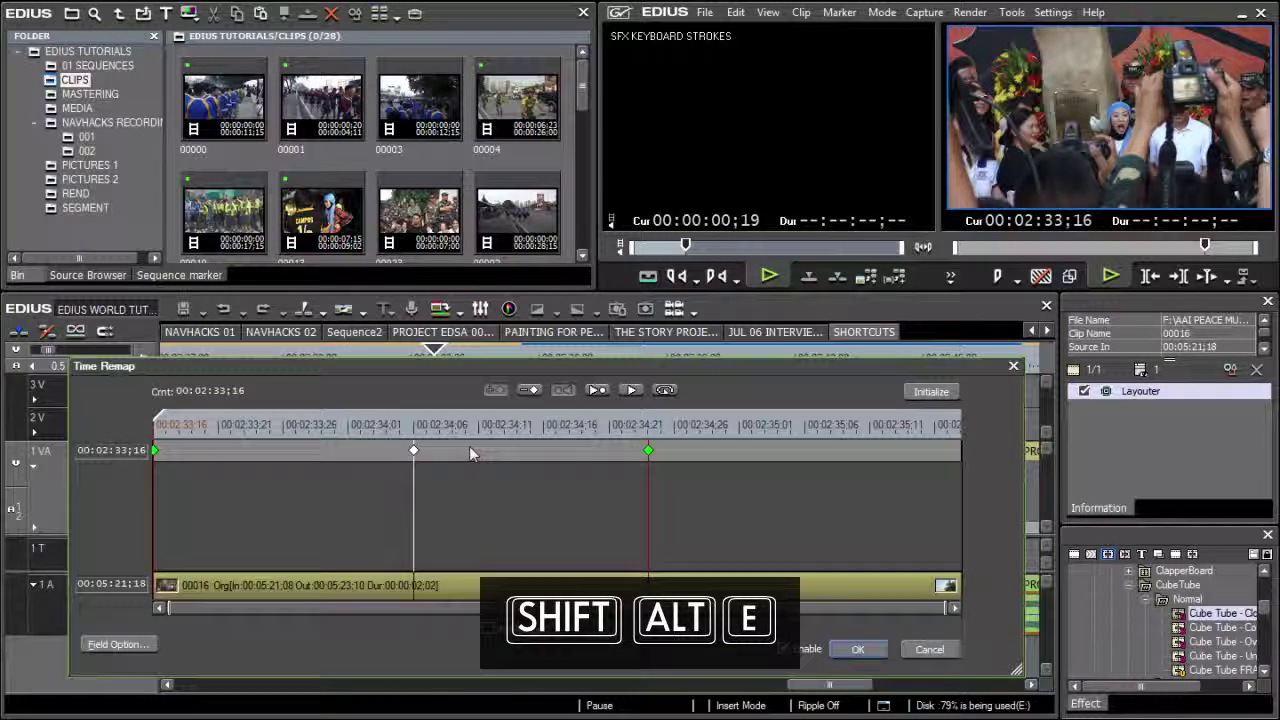
- Time-remap the 00016 clip starting at 00:02:33;16 by moving its first keyframe to 00:02:34;05 and shifting the last one further right
drag(647, 450, 886, 455)
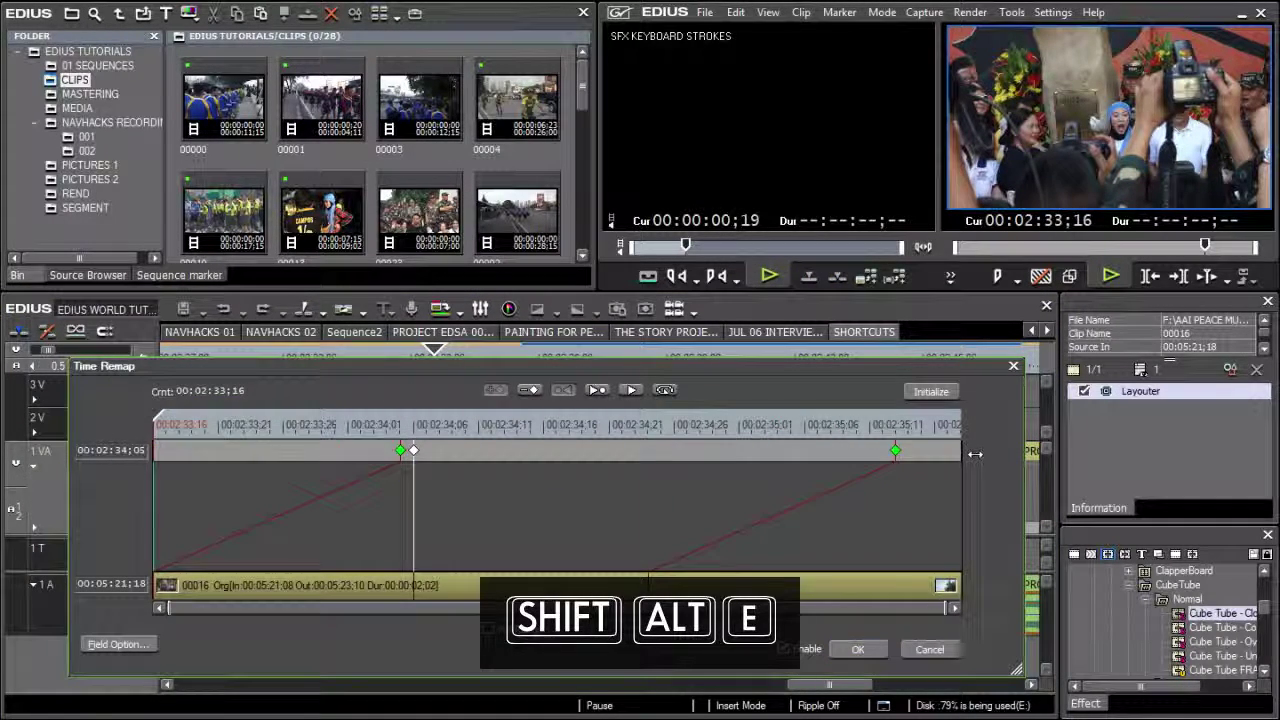
click(857, 649)
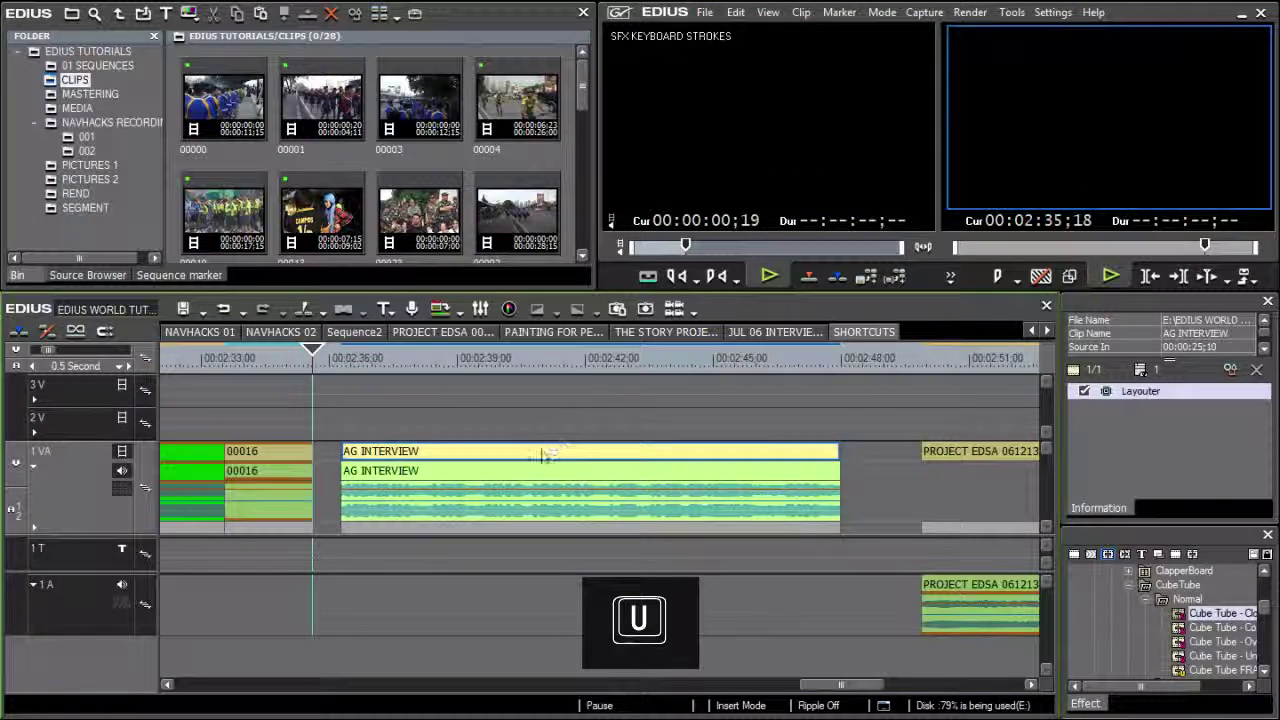
- Link the video and audio of the AG INTERVIEW clip and move them together about one second to the right
click(557, 451)
key(y)
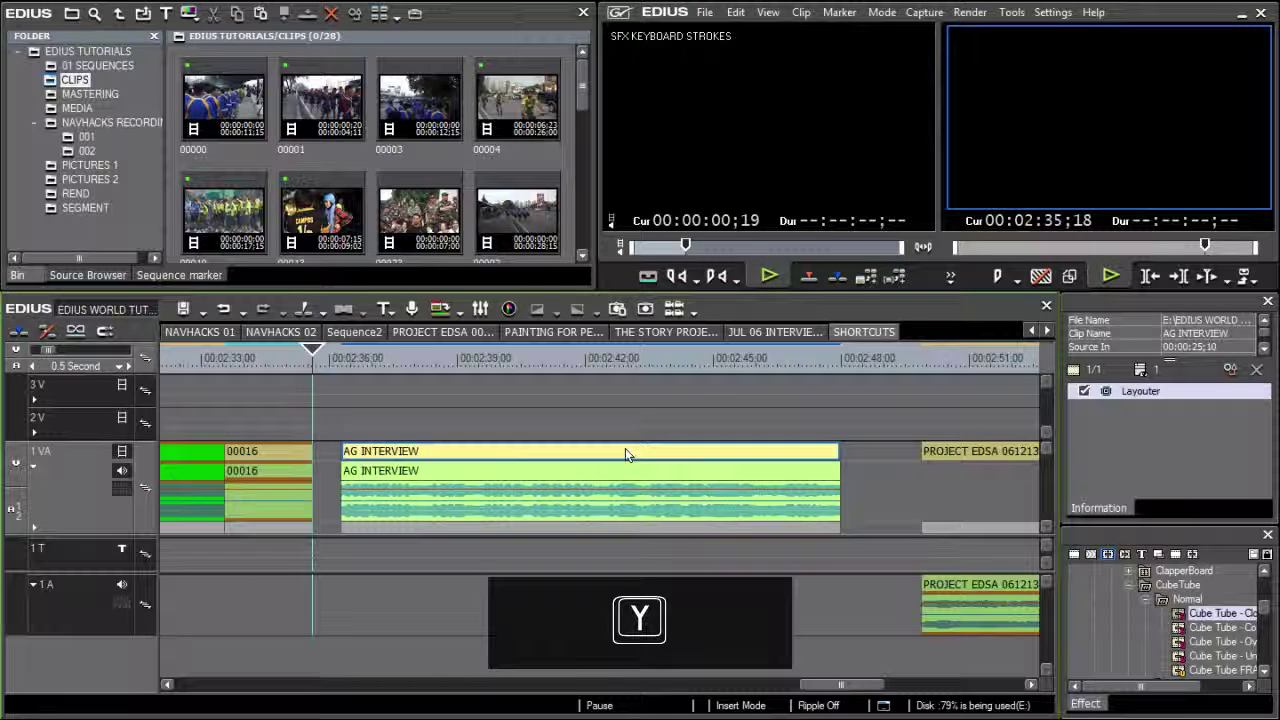
drag(579, 460, 620, 463)
click(594, 457)
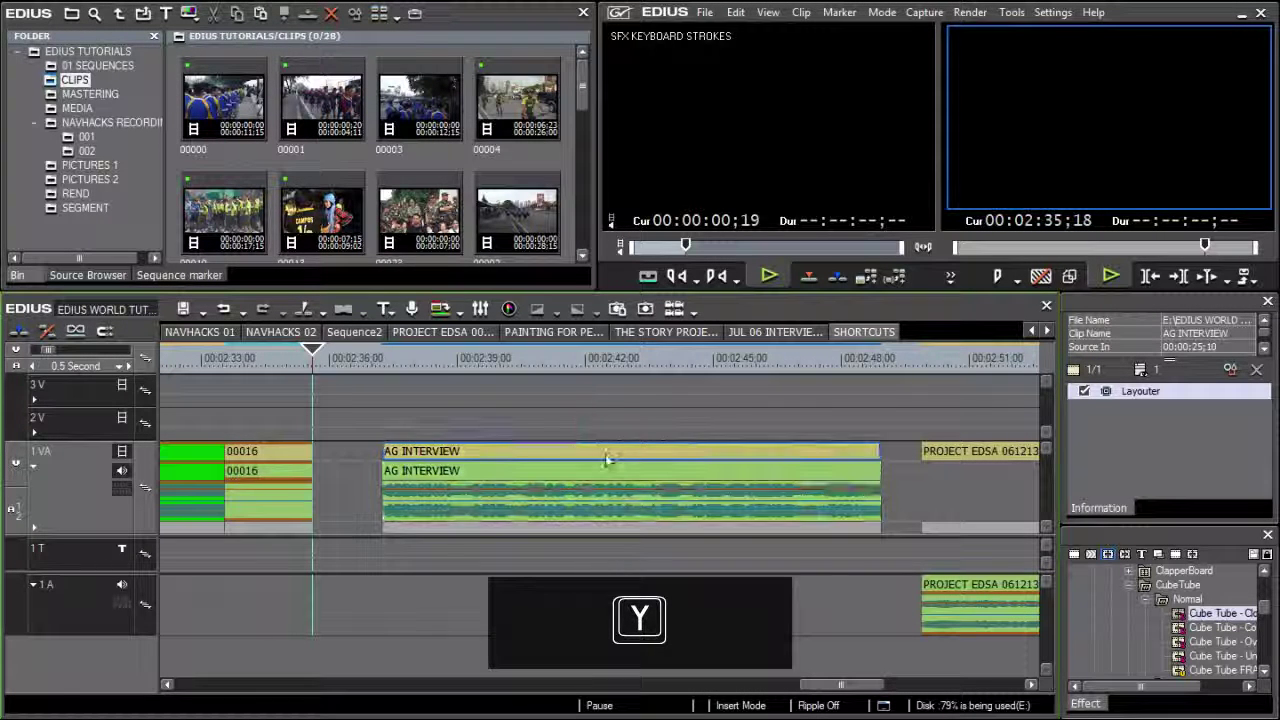
- Group the selected clips from 00016 through 00025, move them together about nine seconds to the right, and ungroup them
key(g)
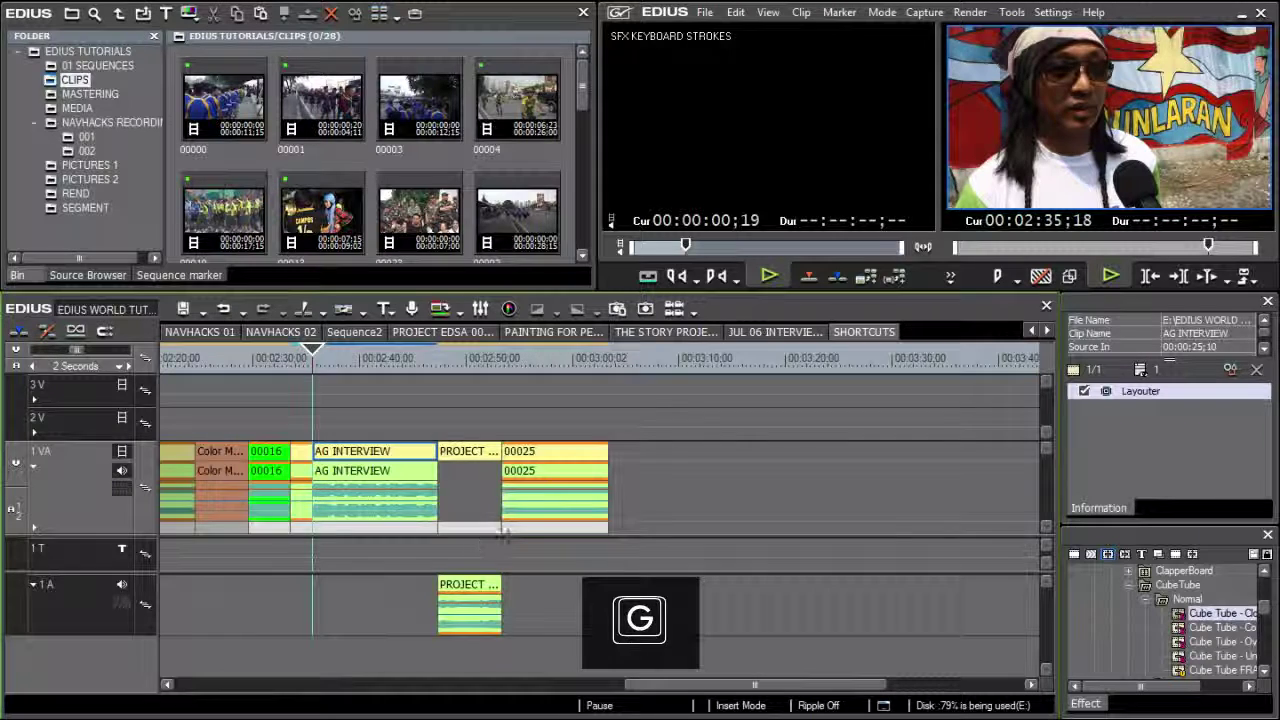
drag(407, 472, 504, 472)
key(alt+g)
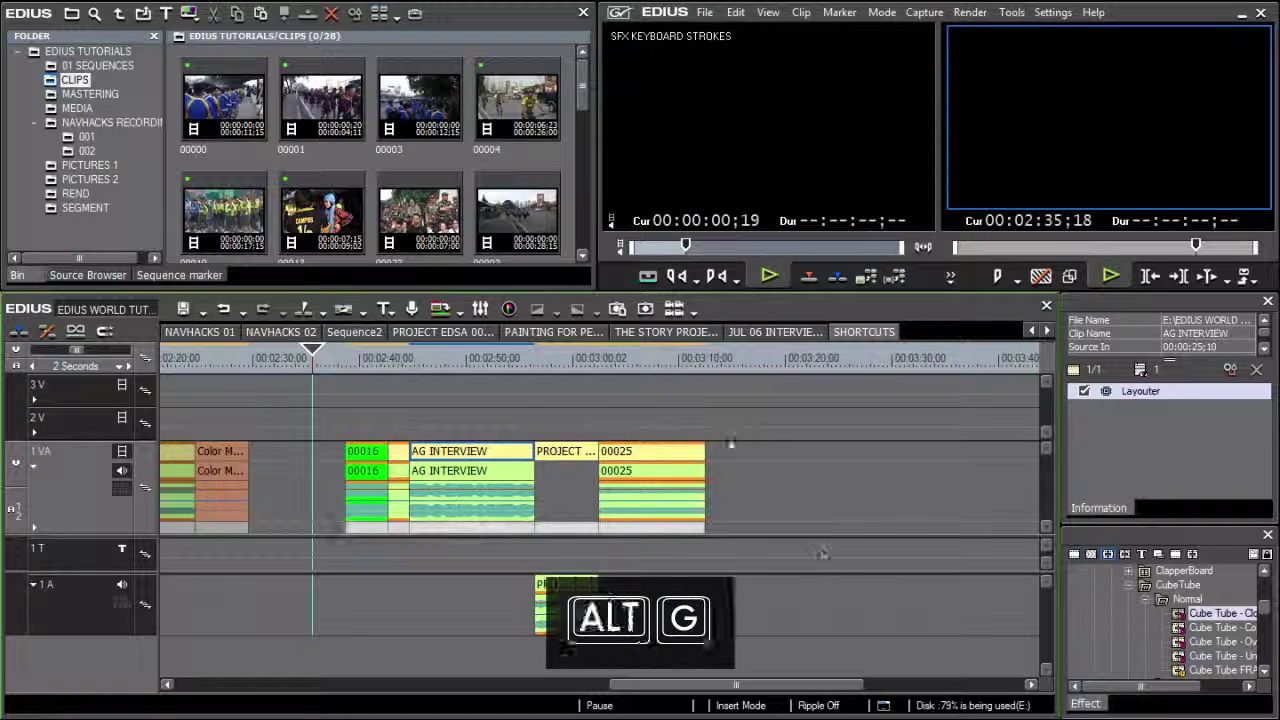
click(645, 450)
mouse_move(645, 453)
mouse_down()
mouse_move(728, 449)
mouse_move(660, 470)
mouse_up()
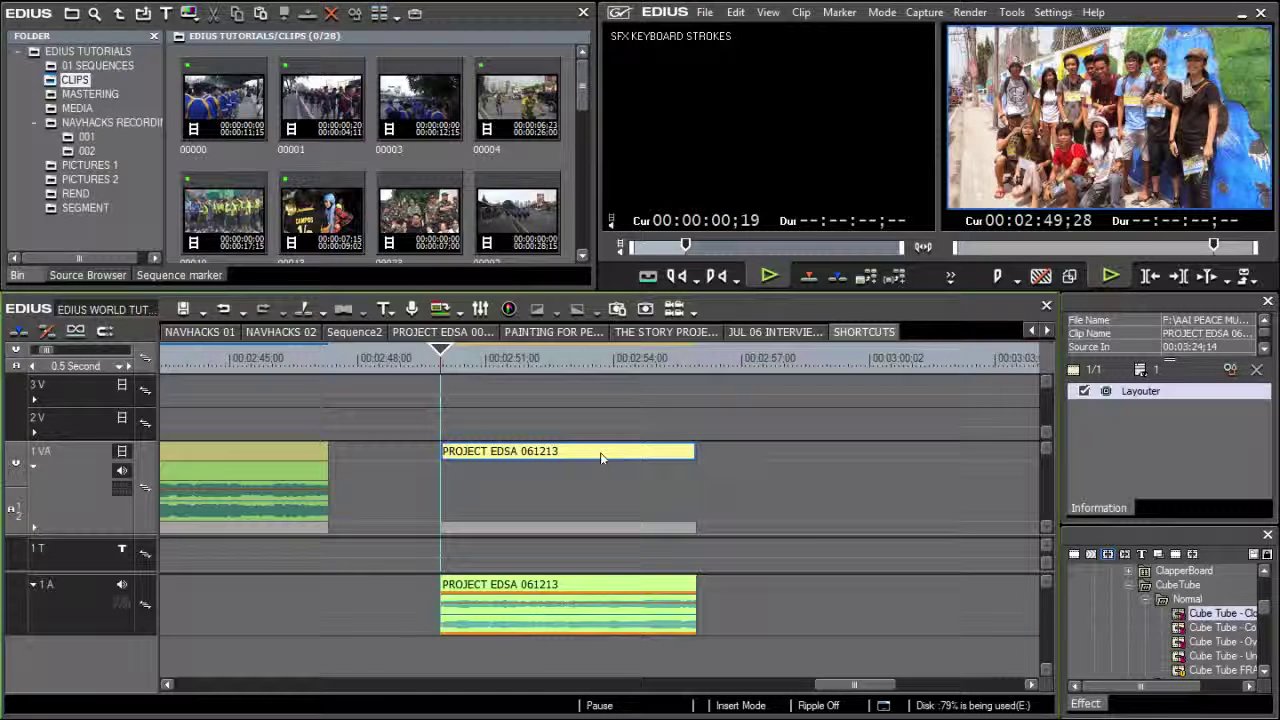
- Move the PROJECT EDSA 061213 clip on track 1 VA back and forth around 00:02:49;28
drag(555, 455, 522, 457)
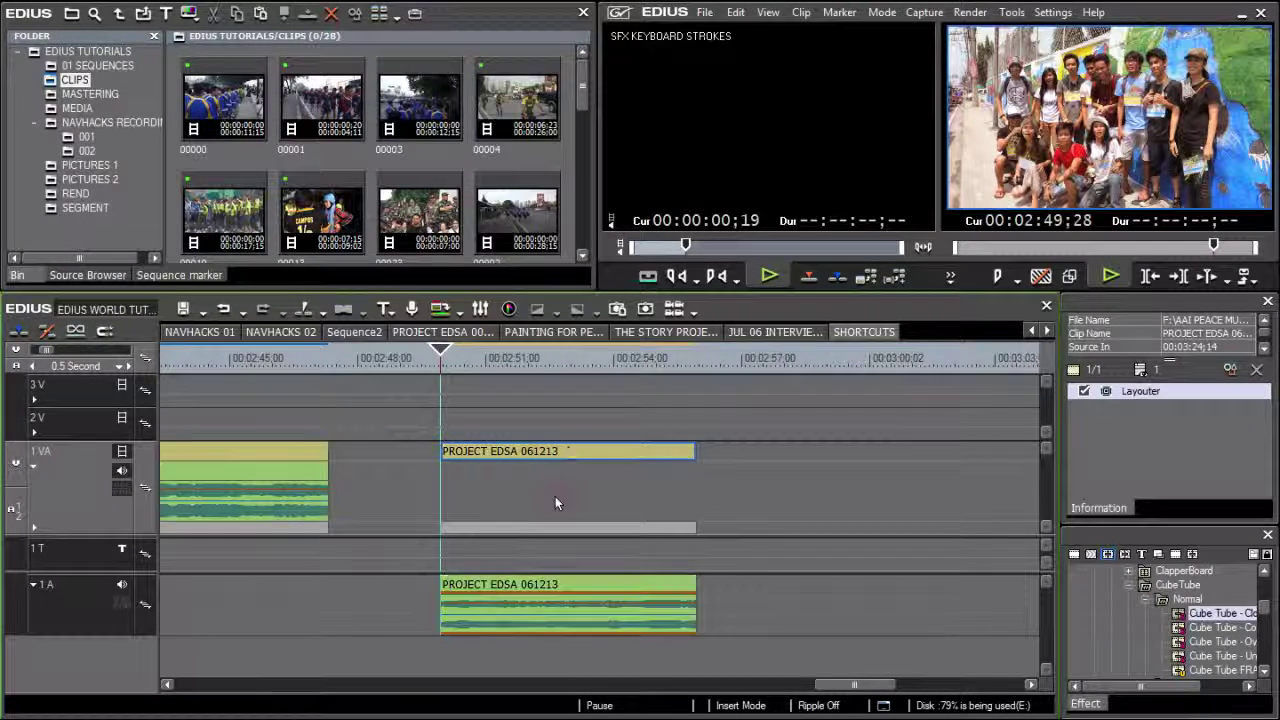
drag(556, 455, 684, 455)
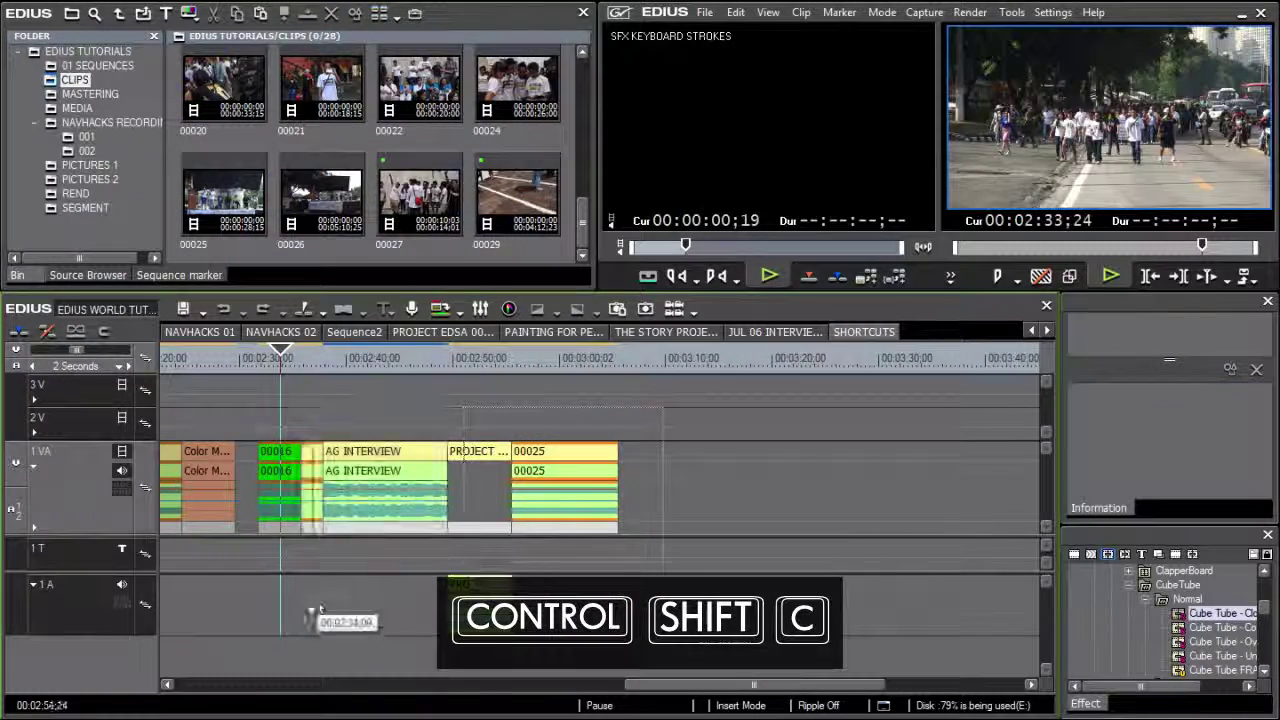
- Convert the selected clips from 00016 through 00025 into a nested sequence in the bin and place it after the last 00025 clip
drag(320, 610, 286, 625)
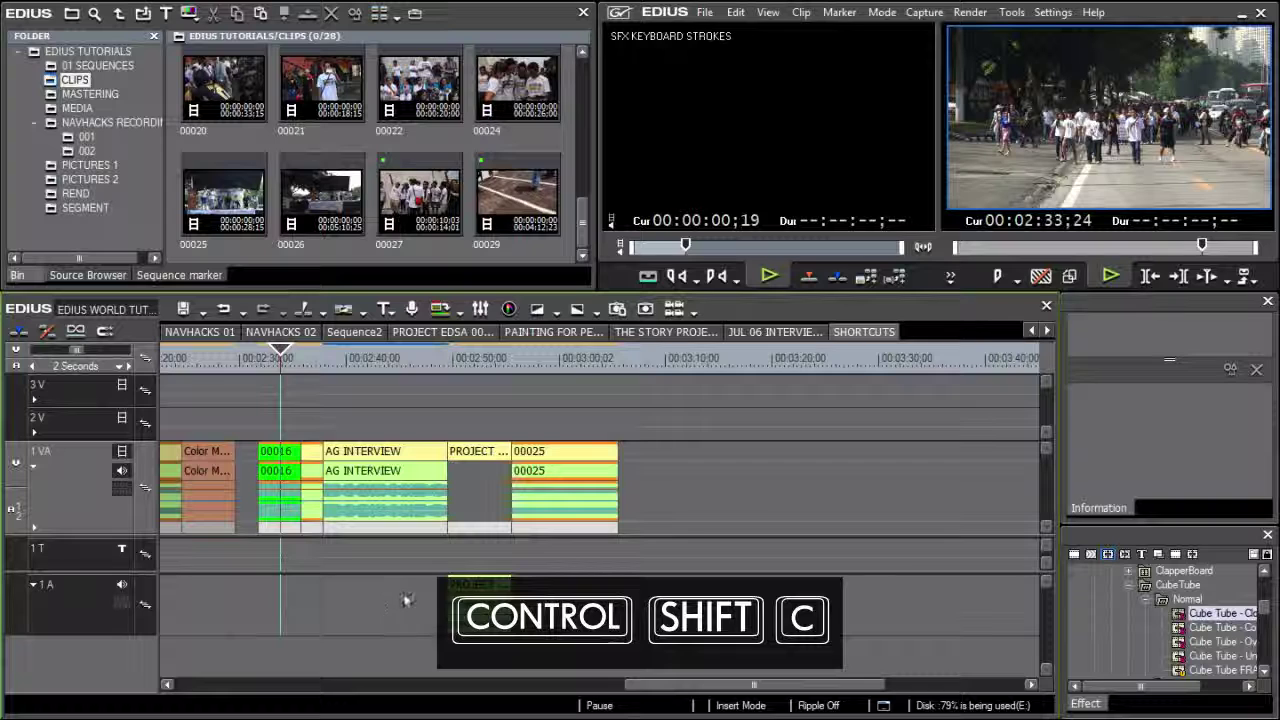
key(ctrl+shift+c)
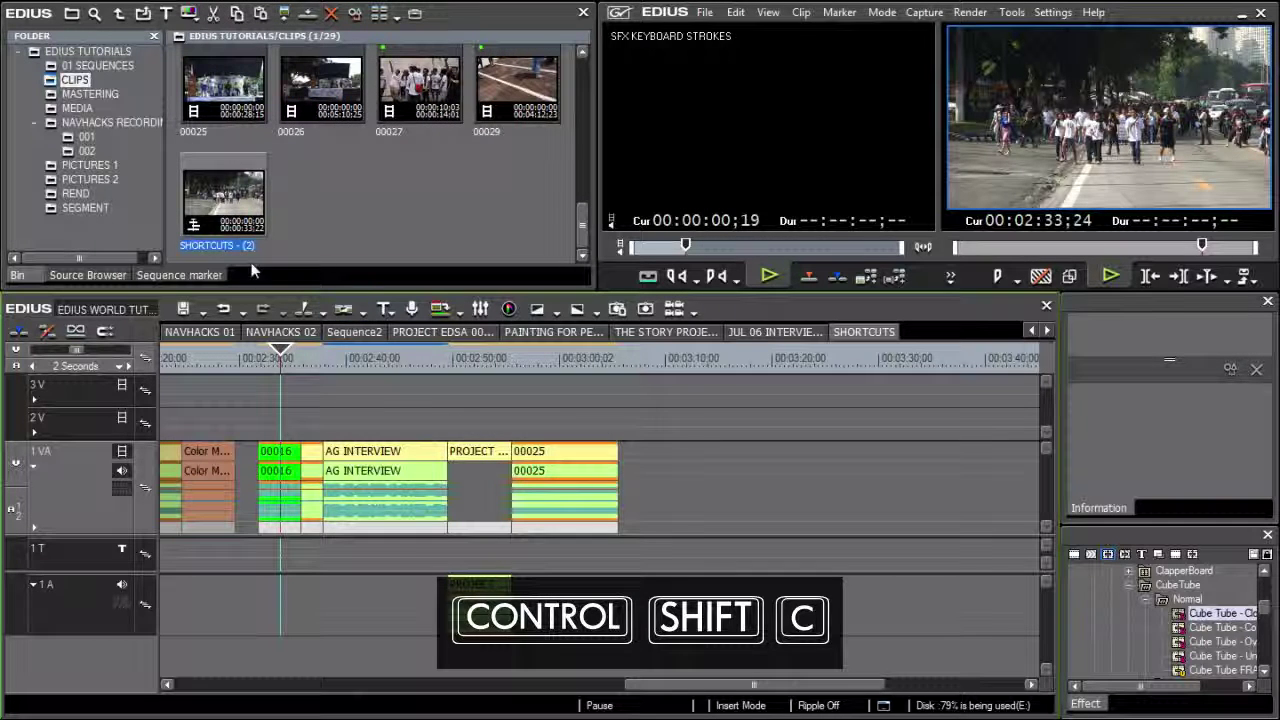
drag(222, 200, 662, 478)
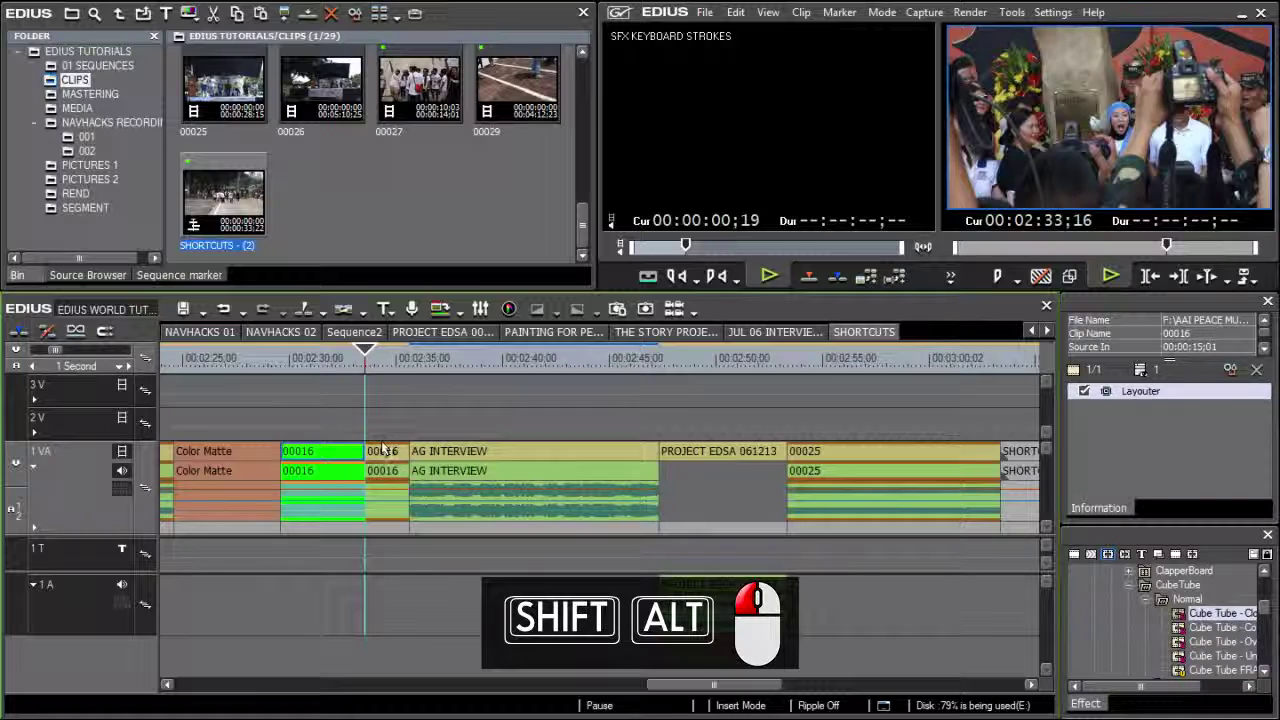
- Try to move the 00016 clip at 00:02:33;16 onto AG INTERVIEW, and to shift the selected clips further along track 1 VA
drag(392, 470, 466, 460)
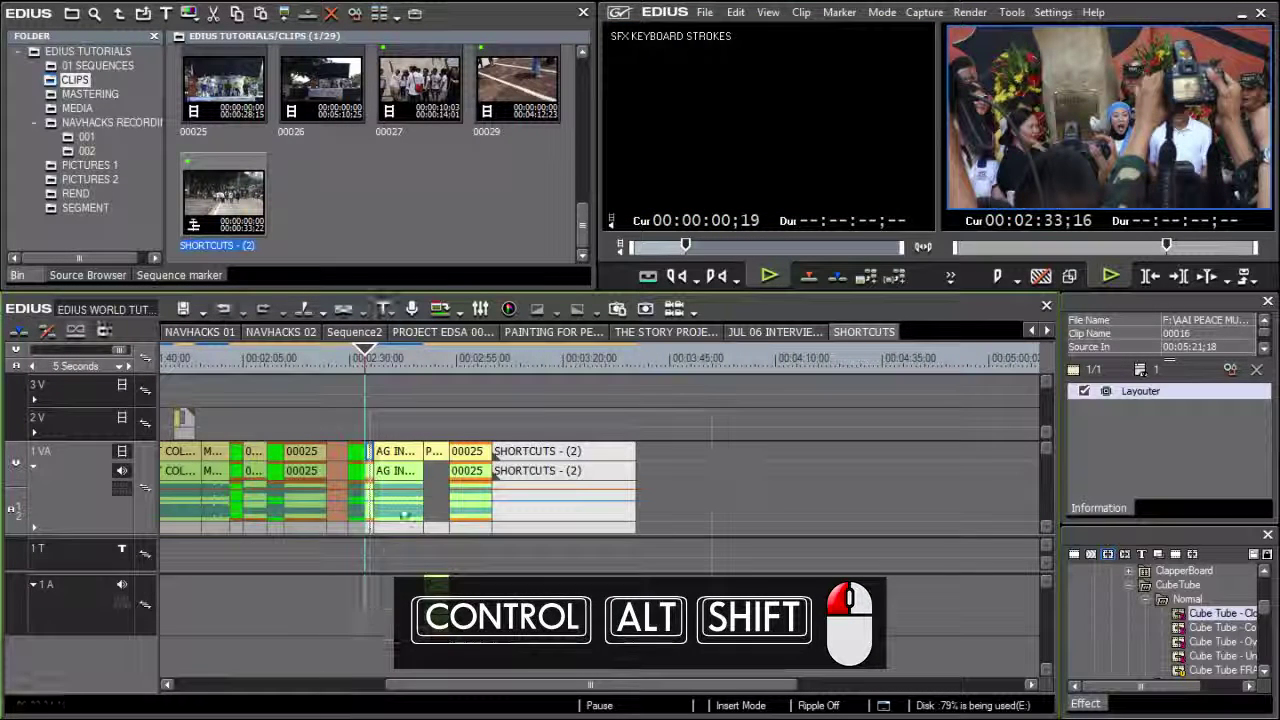
drag(418, 470, 710, 468)
drag(688, 521, 690, 521)
- Add sequence markers at 00:01:08;12 and further along the timeline, and jump the playhead back and forth between them
key(KP_Multiply)
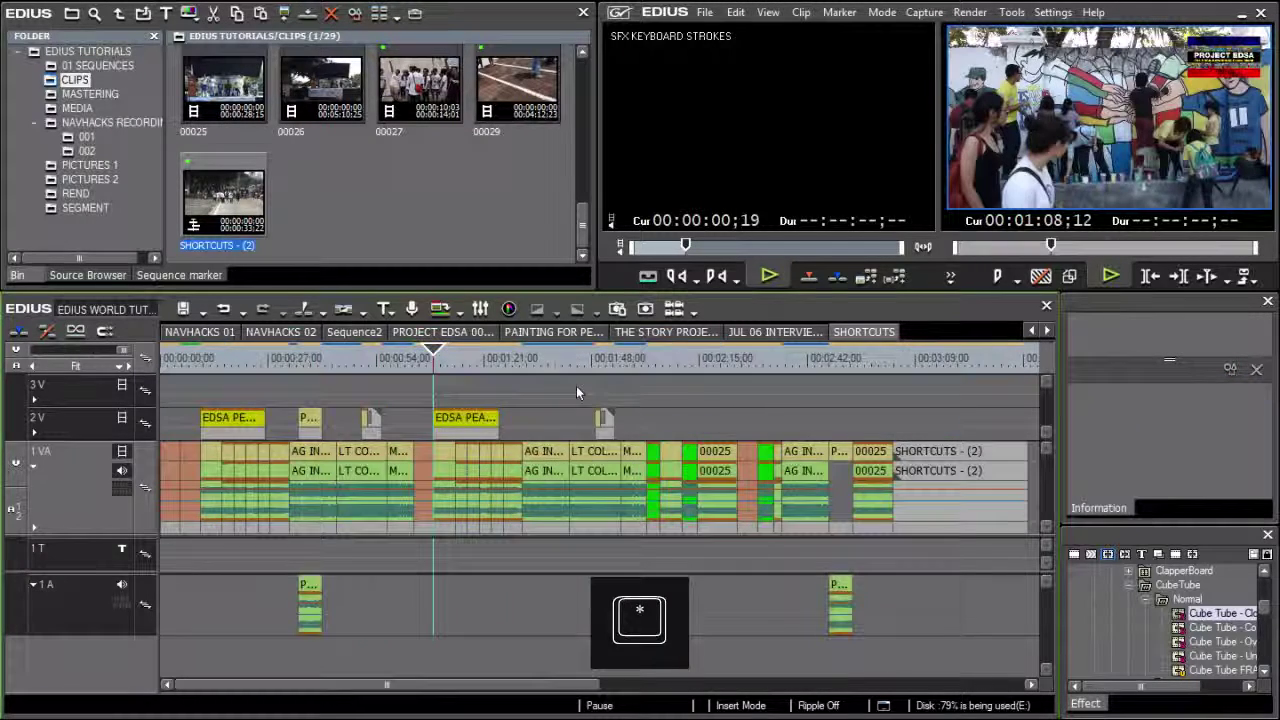
drag(502, 368, 810, 379)
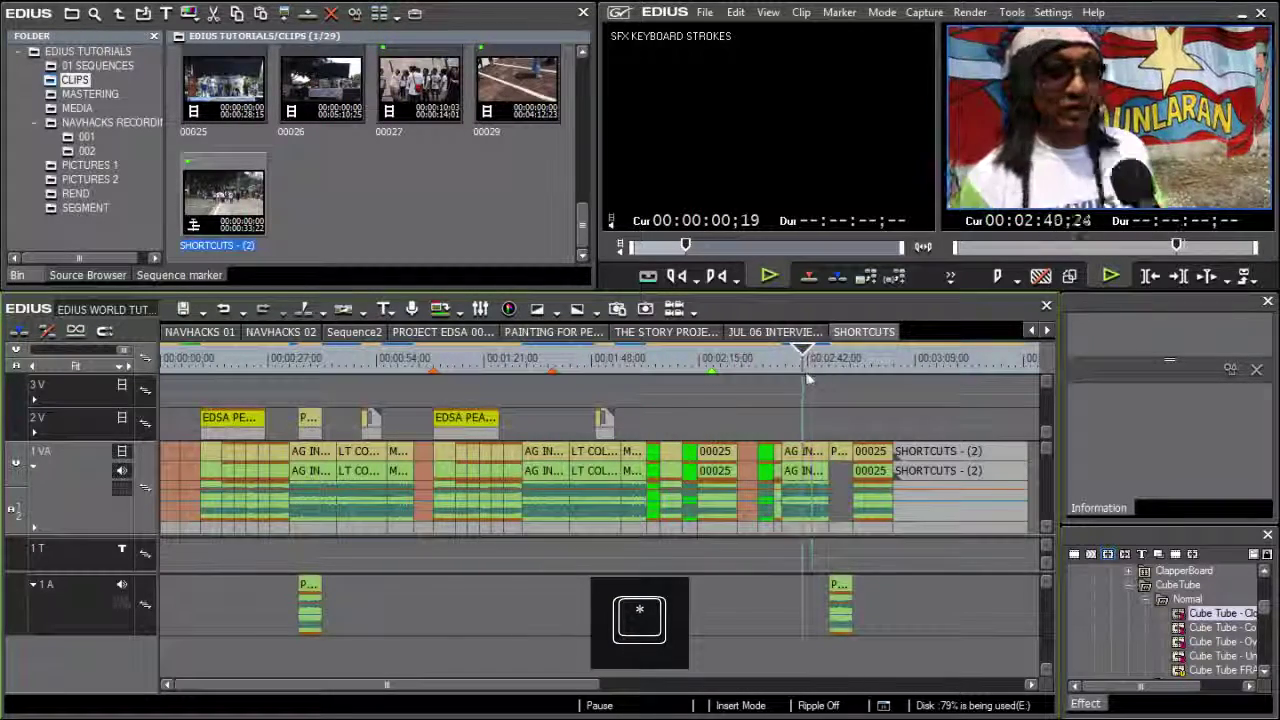
key(bracketleft)
key(bracketright)
key(bracketleft)
key(bracketleft)
key(bracketright)
key(bracketright)
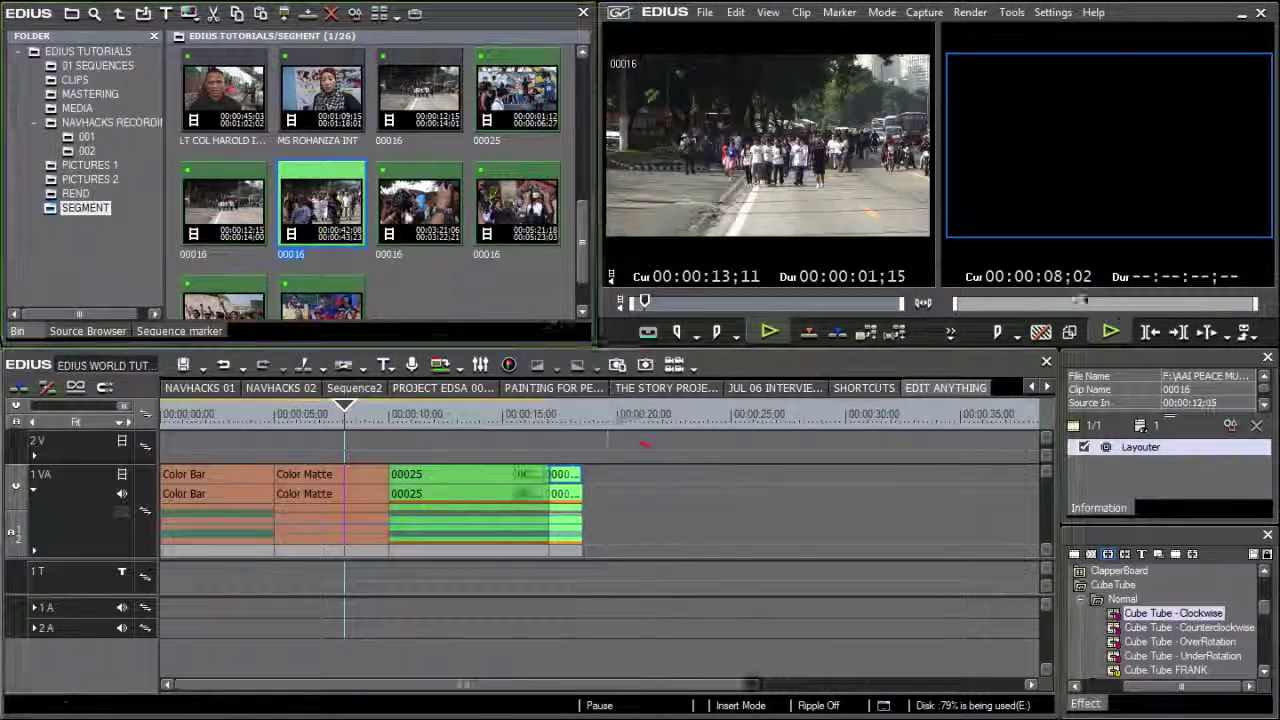
- Add a SEGMENT bin clip to the end of track 1 VA in EDIT ANYTHING, and apply dissolves to the first three 00016 clips
drag(321, 302, 757, 491)
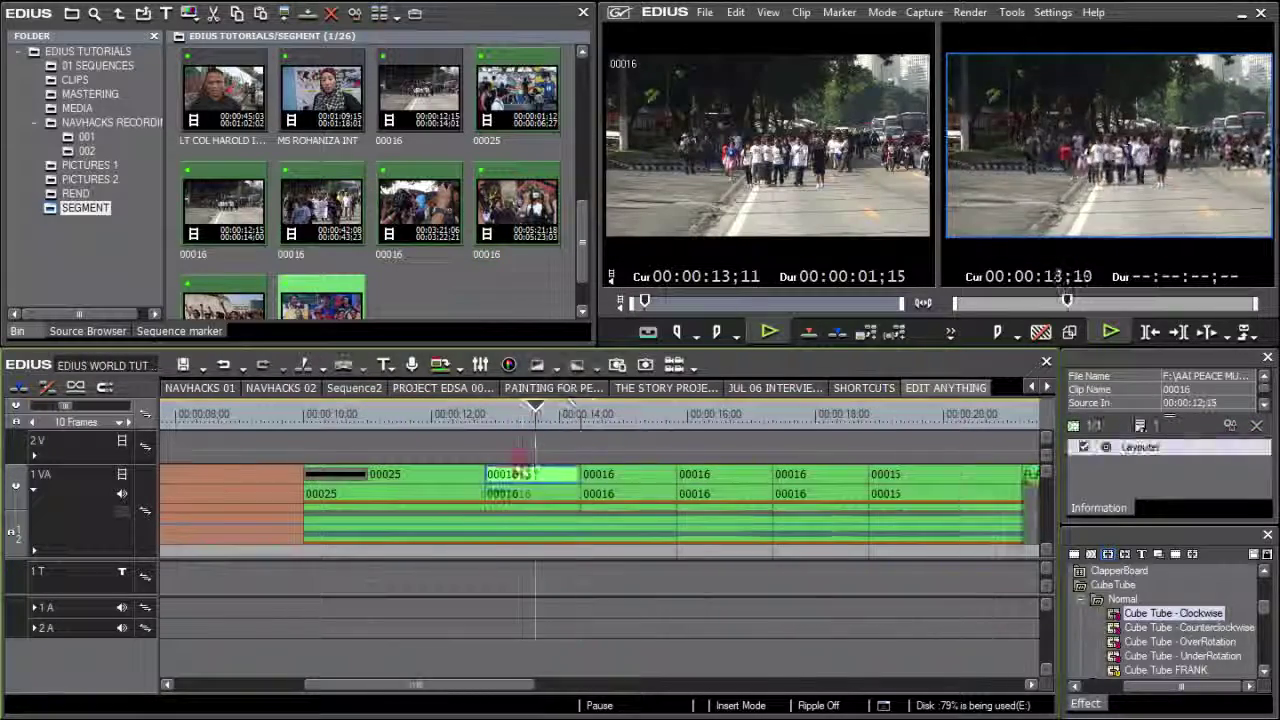
click(503, 472)
key(space)
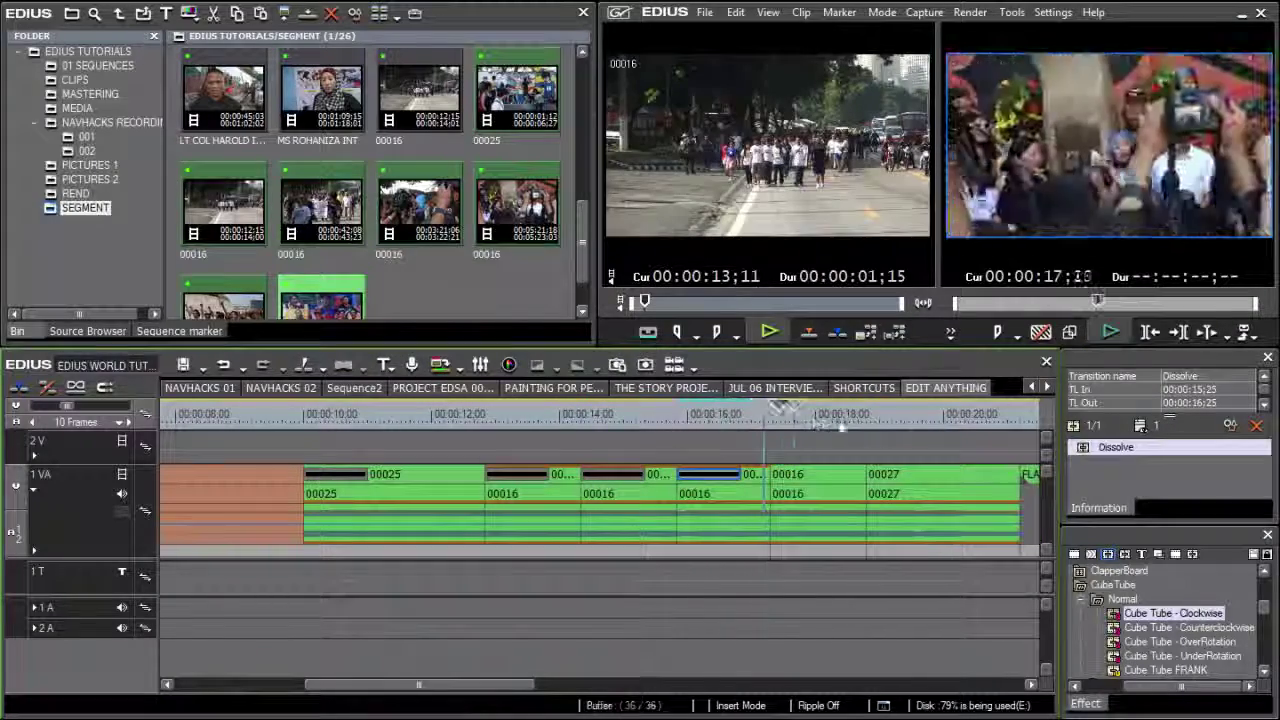
key(space)
- Extend the third 00016 clip on track 1 VA to the right and split it at 00:00:17;24
click(845, 476)
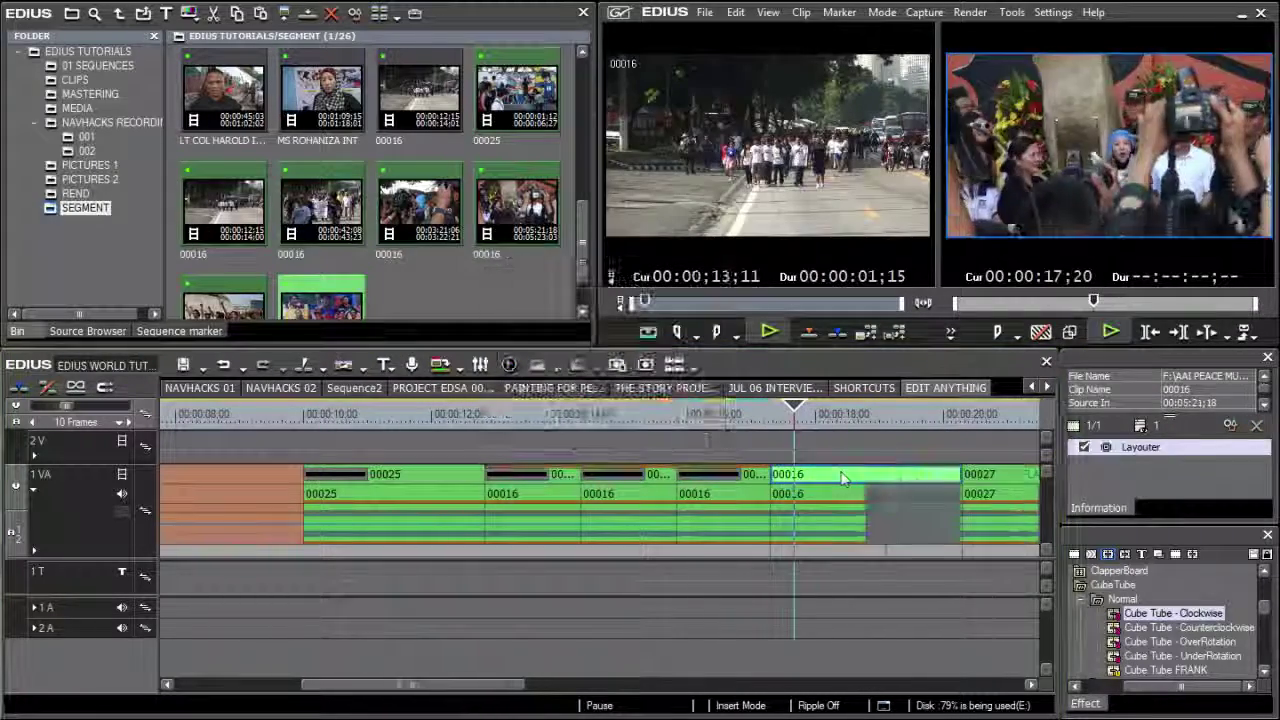
drag(680, 484, 714, 486)
key(a)
key(space)
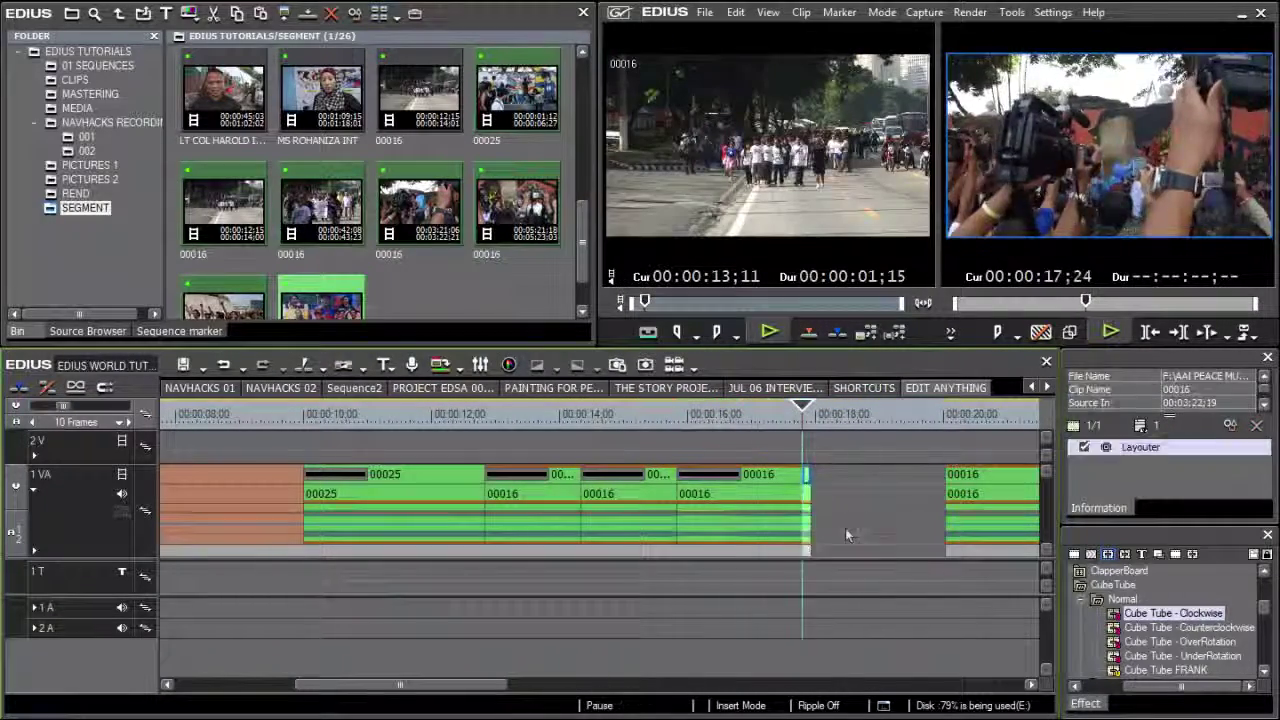